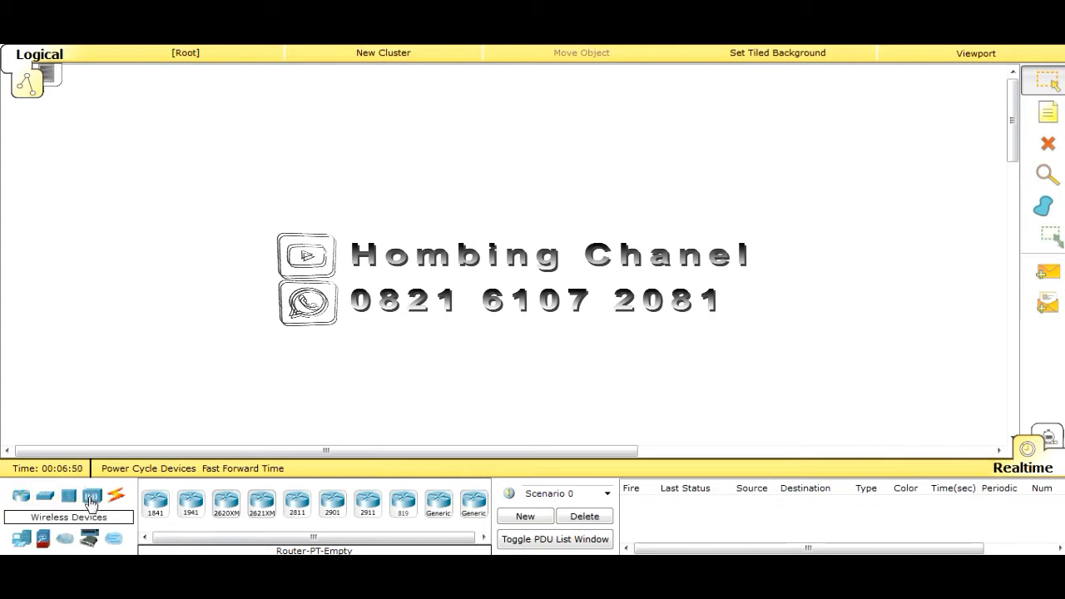
# Show the Wireless Devices category to list the WRT300N router
pyautogui.click(91, 498)
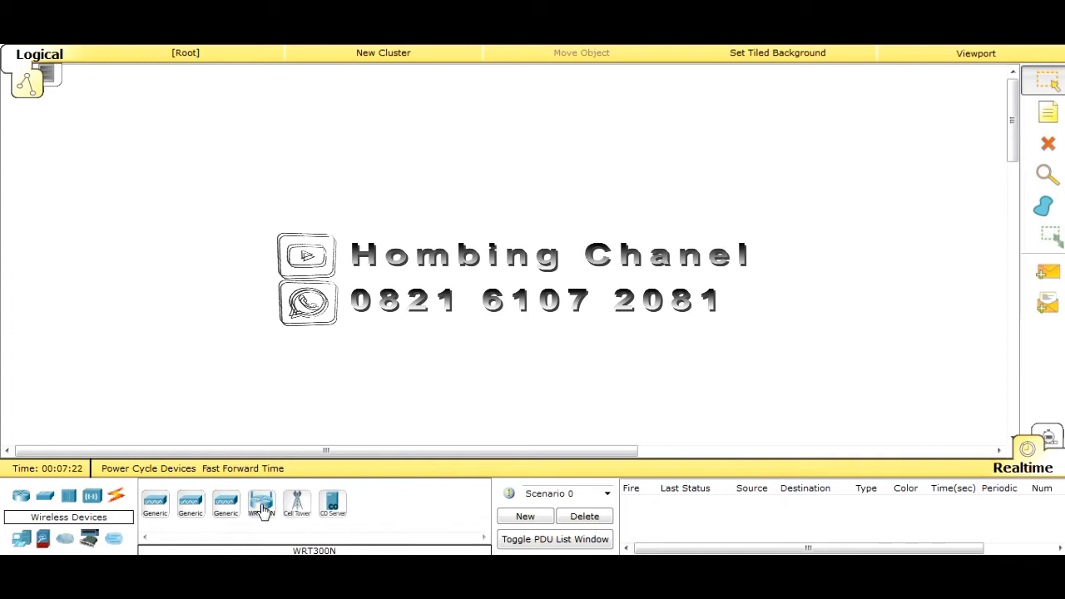
# Place a WRT300N wireless router (Wireless Router0) on the workspace and open its window
pyautogui.moveTo(263, 509); pyautogui.dragTo(231, 162)
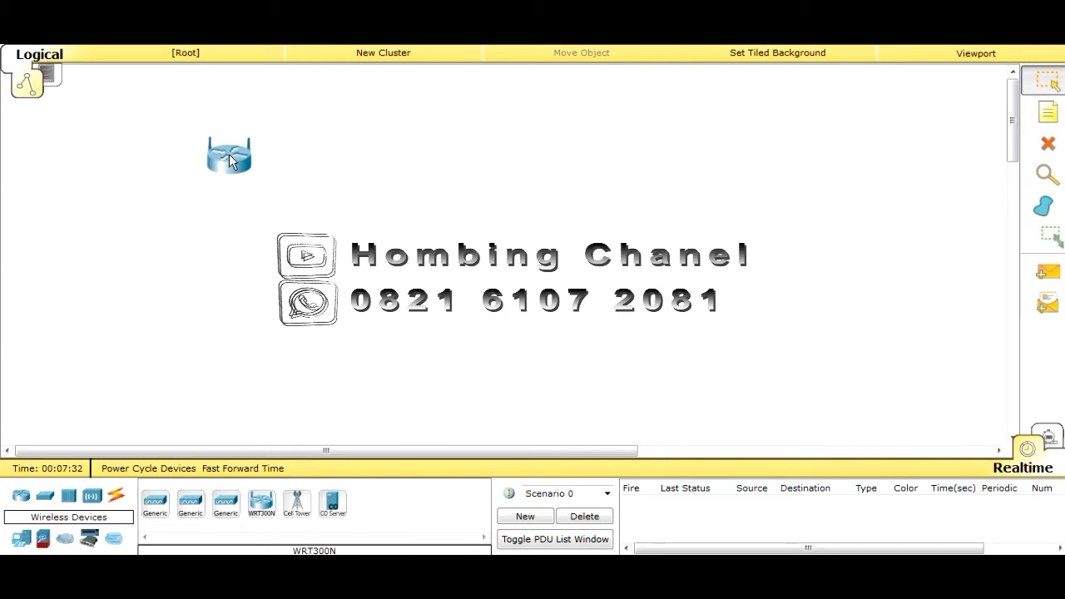
pyautogui.click(229, 160)
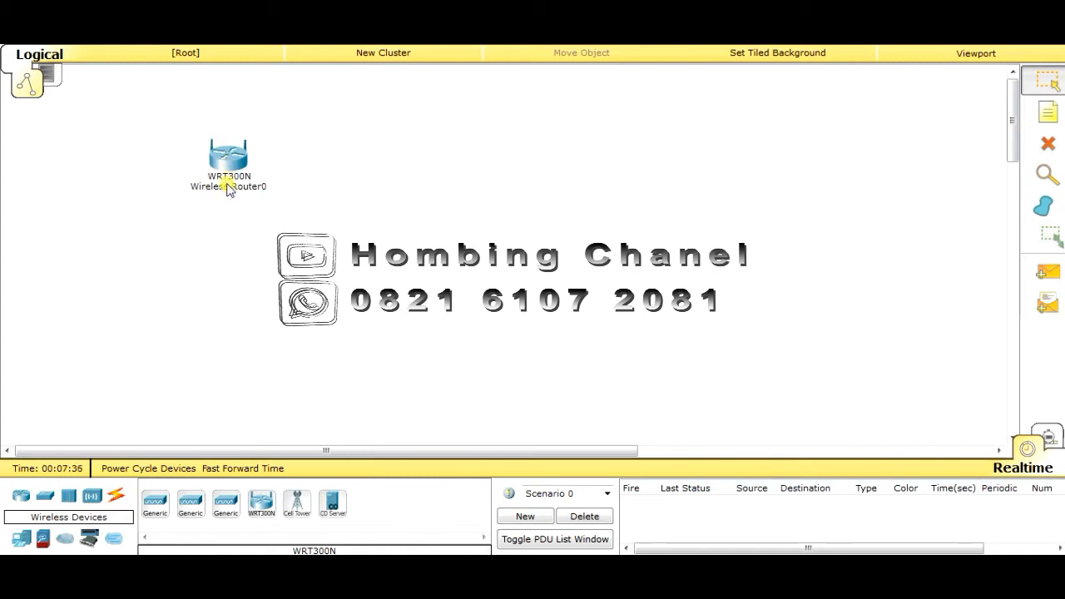
pyautogui.moveTo(226, 188)
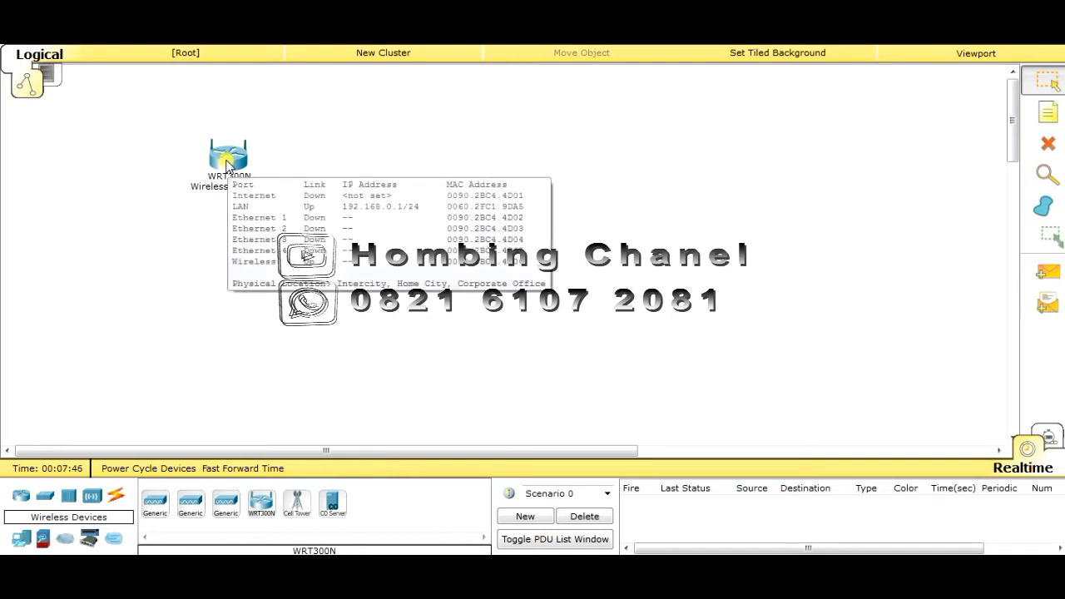
pyautogui.click(227, 161)
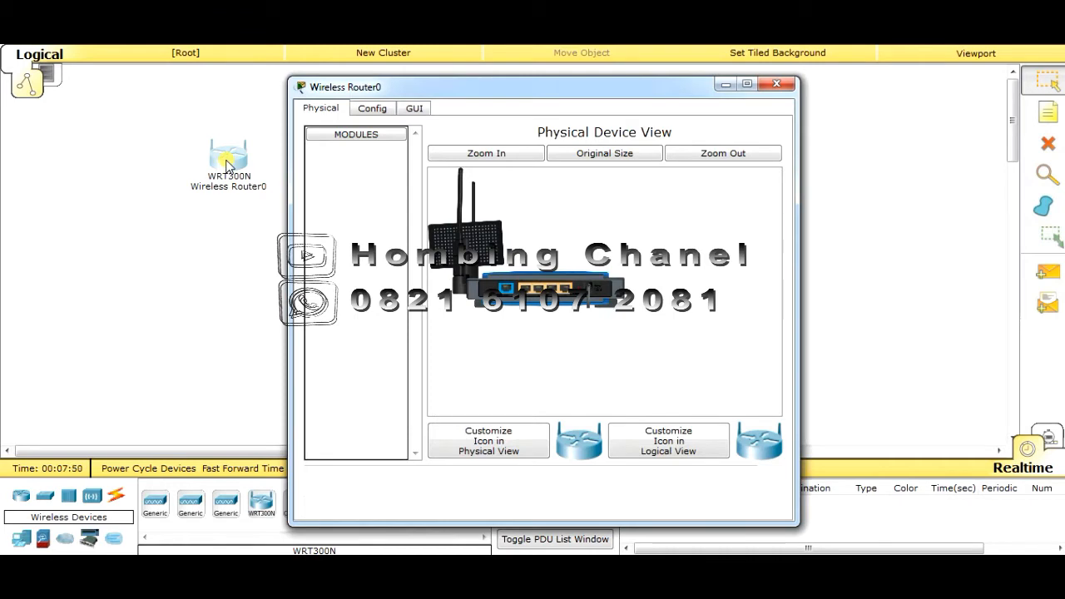
# Replace the router's display name Wireless Router0 with 'Om Benk Coffee' and reopen to confirm
pyautogui.click(372, 109)
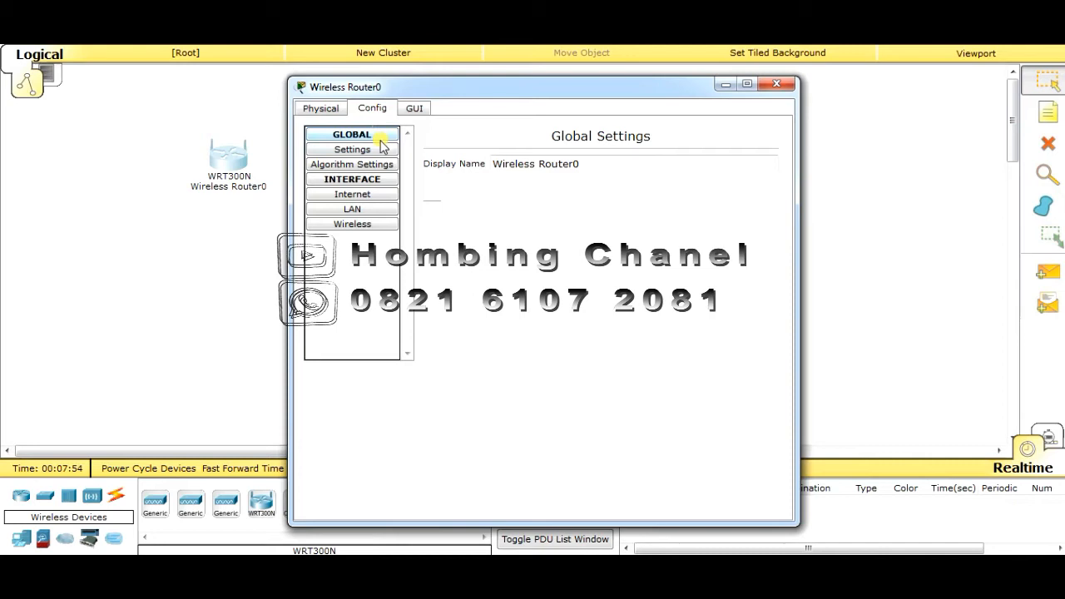
pyautogui.click(596, 165)
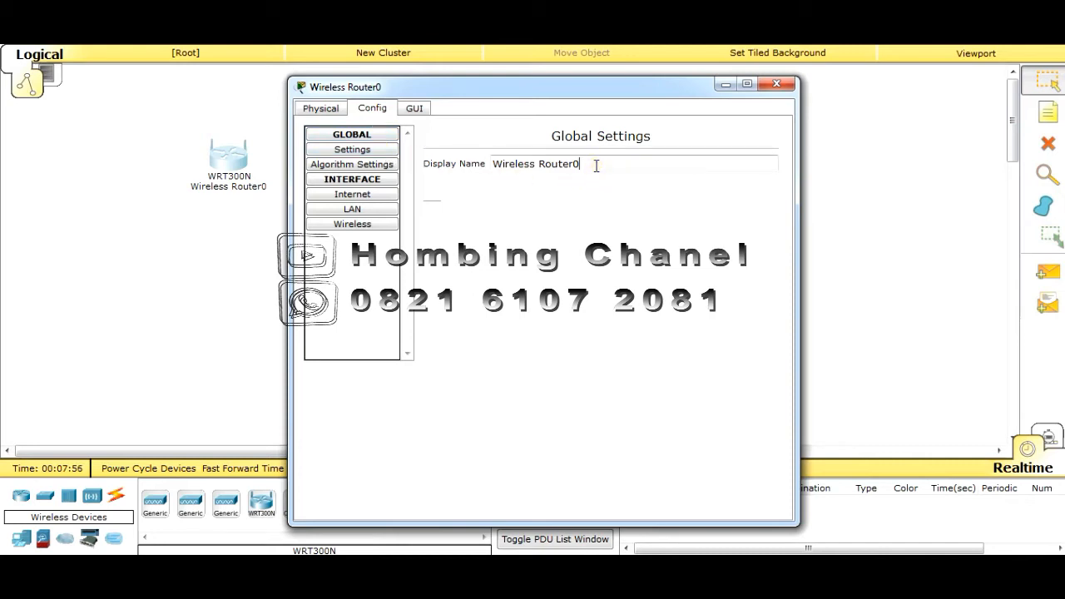
pyautogui.moveTo(590, 163); pyautogui.dragTo(421, 164)
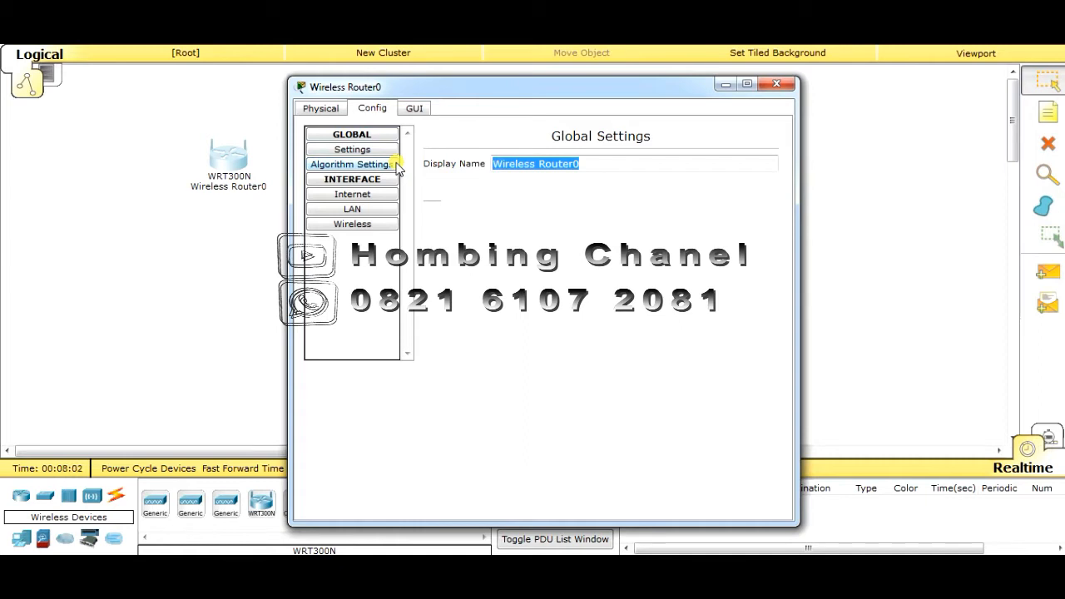
pyautogui.write('Om')
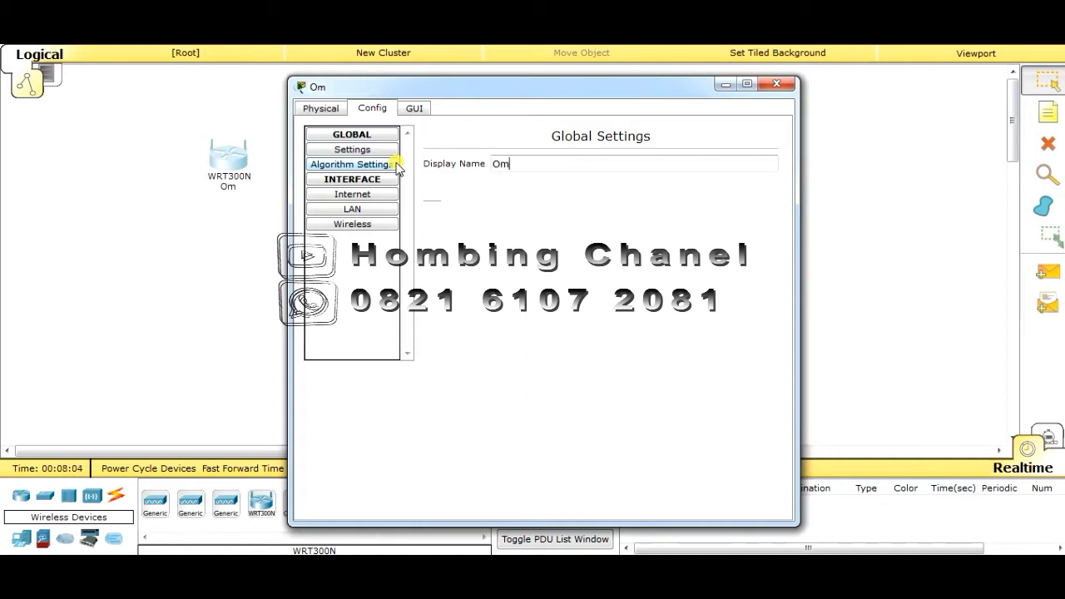
pyautogui.write(' Benk Coff')
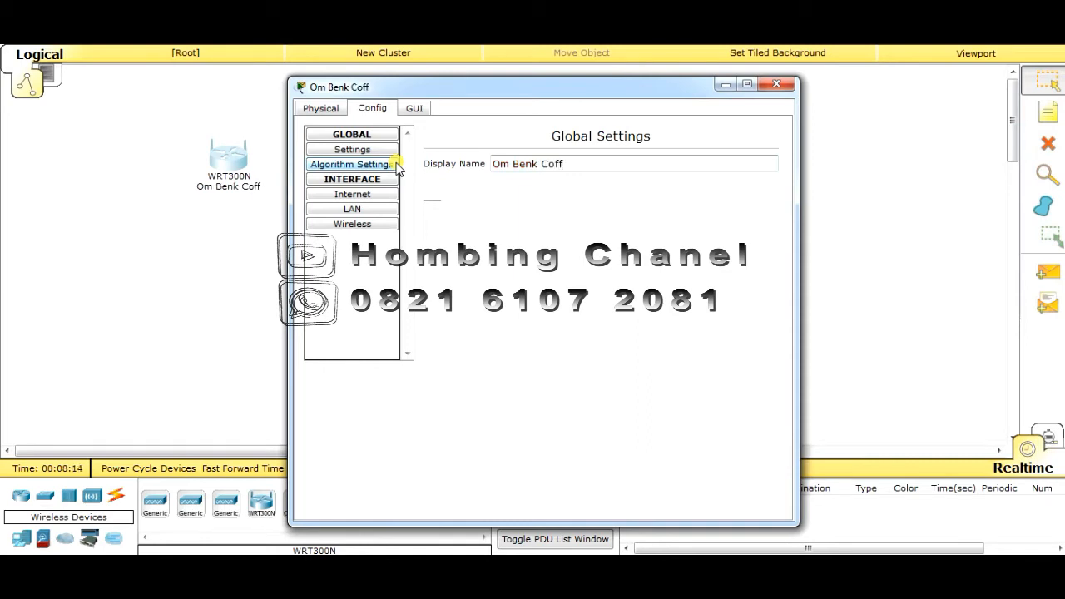
pyautogui.write('ee')
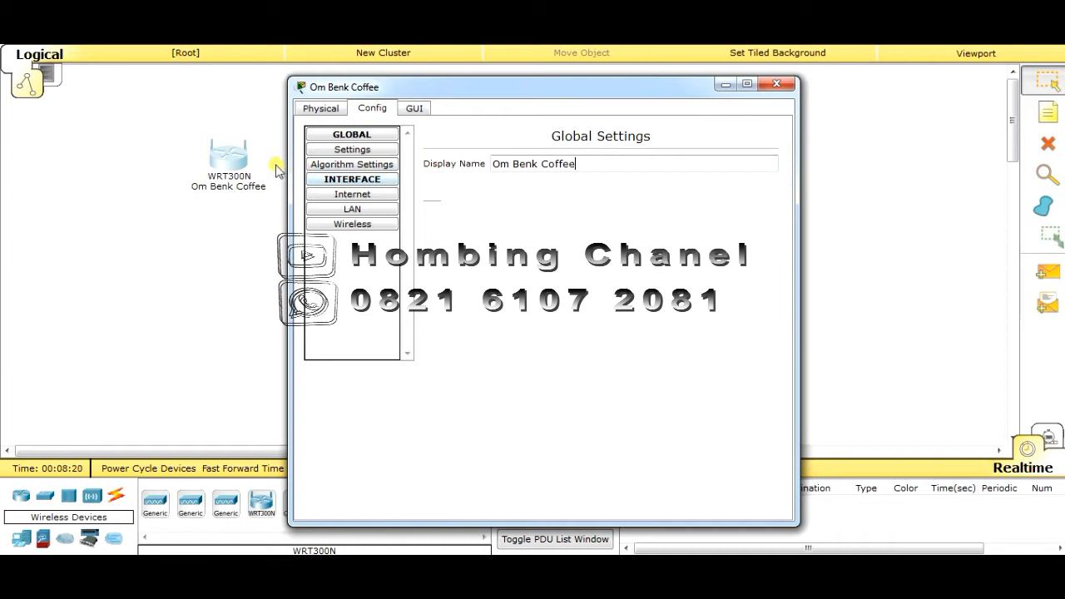
pyautogui.click(252, 133)
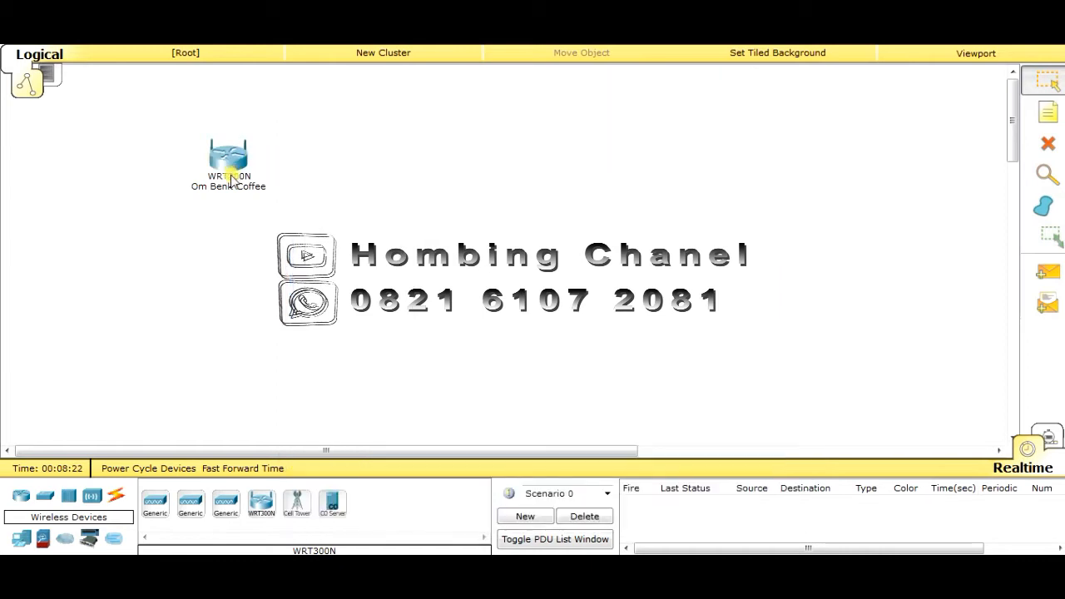
pyautogui.click(235, 164)
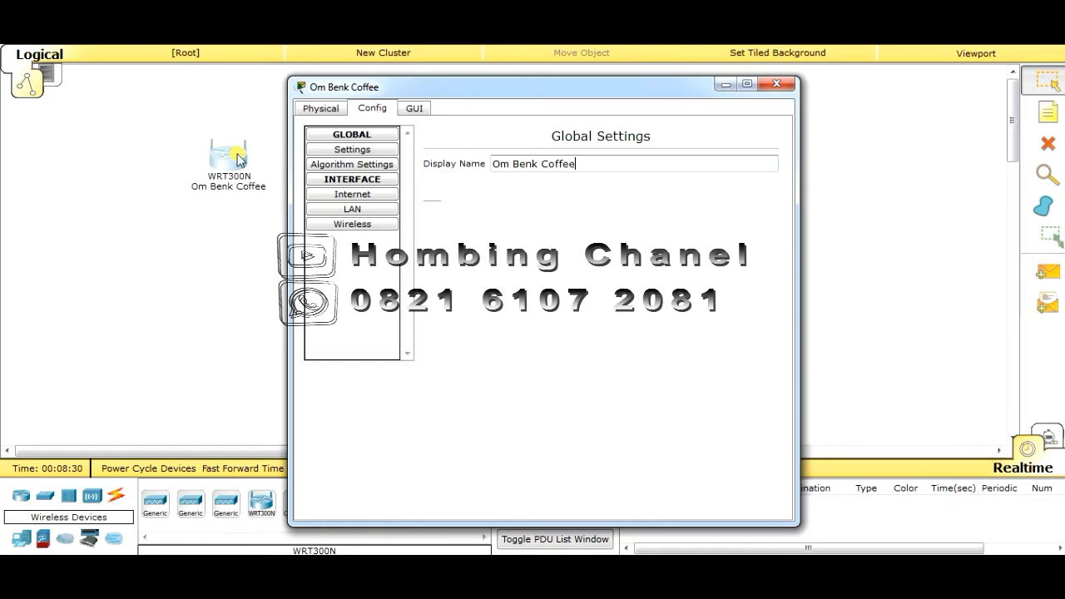
# Change the wireless SSID from Default to 'Om Benk' and select channel 10
pyautogui.click(348, 225)
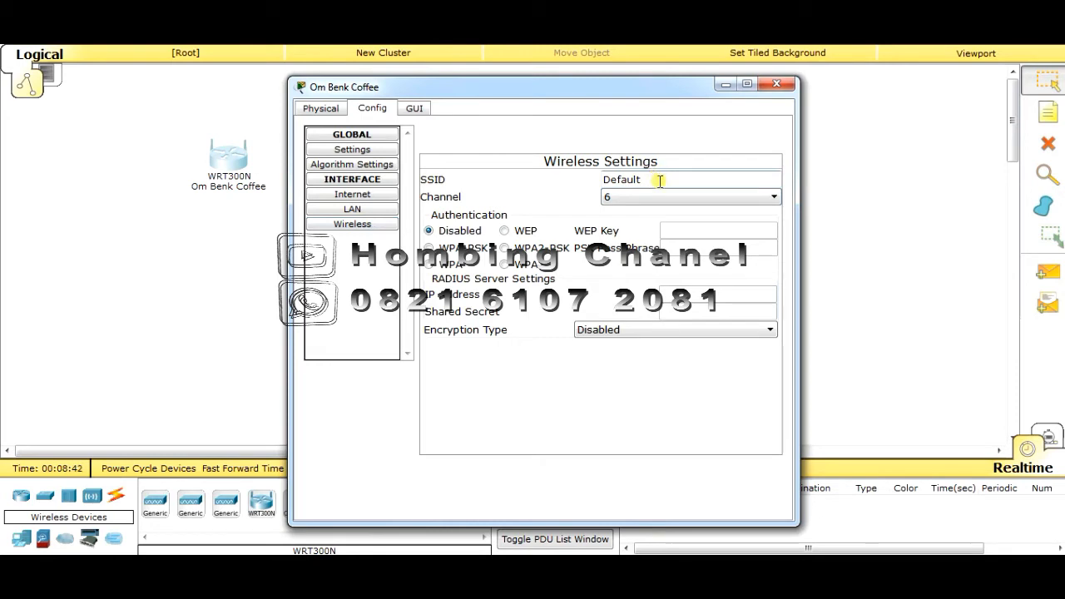
pyautogui.moveTo(658, 178); pyautogui.dragTo(566, 180)
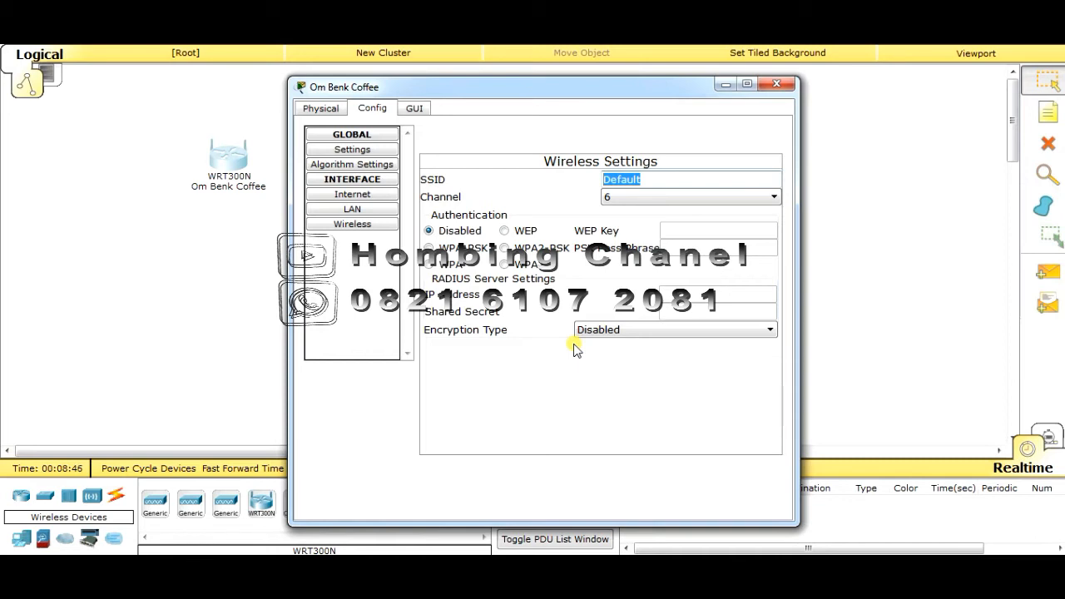
pyautogui.write('Om Be')
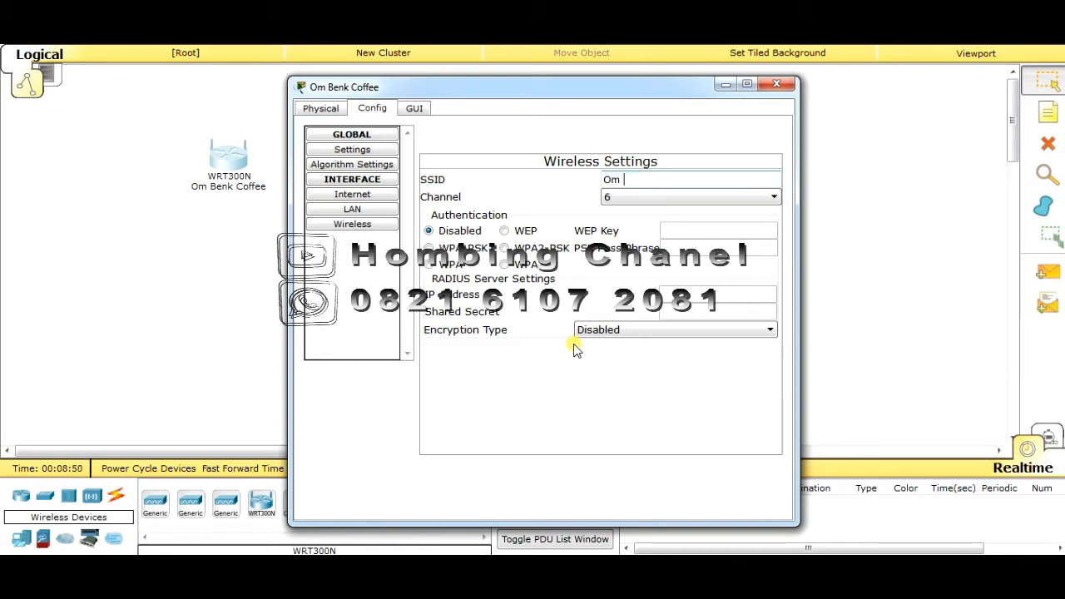
pyautogui.write('nk')
pyautogui.click(634, 199)
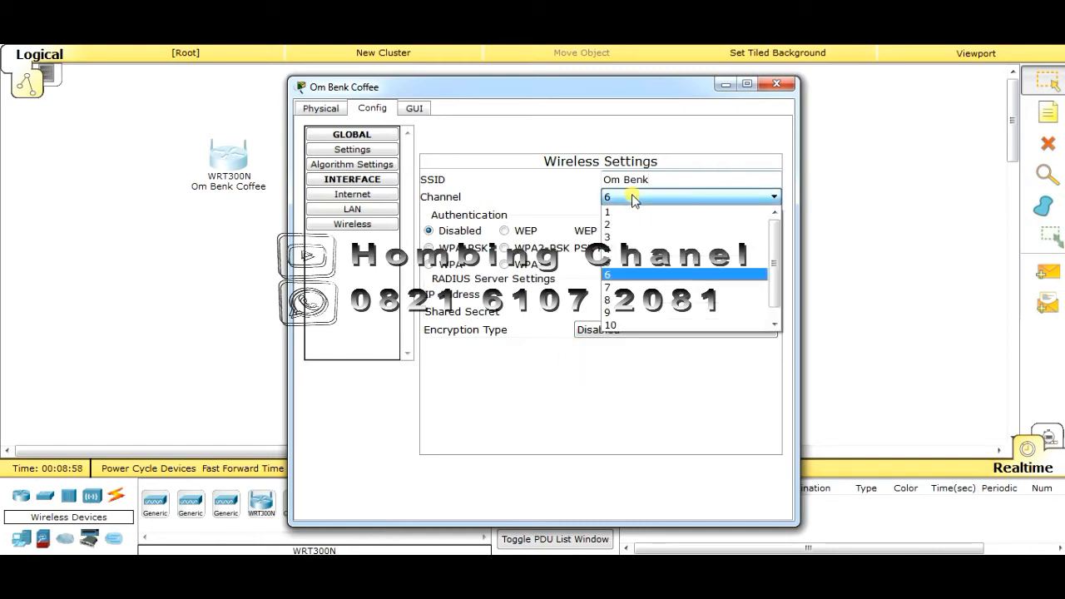
pyautogui.click(613, 327)
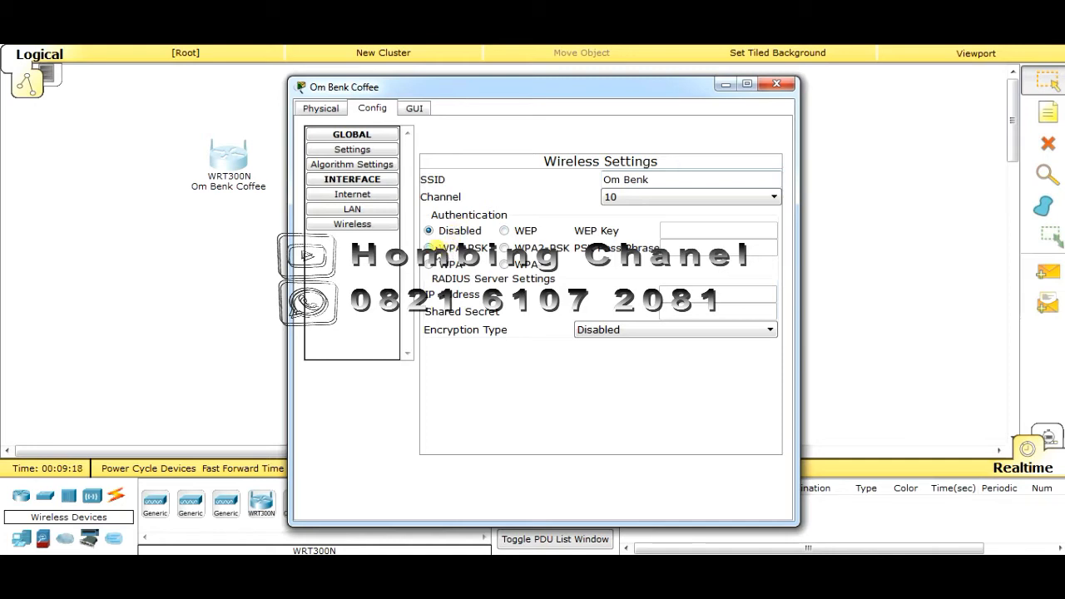
# Switch wireless authentication to WPA-PSK and enter the network pass phrase
pyautogui.click(429, 247)
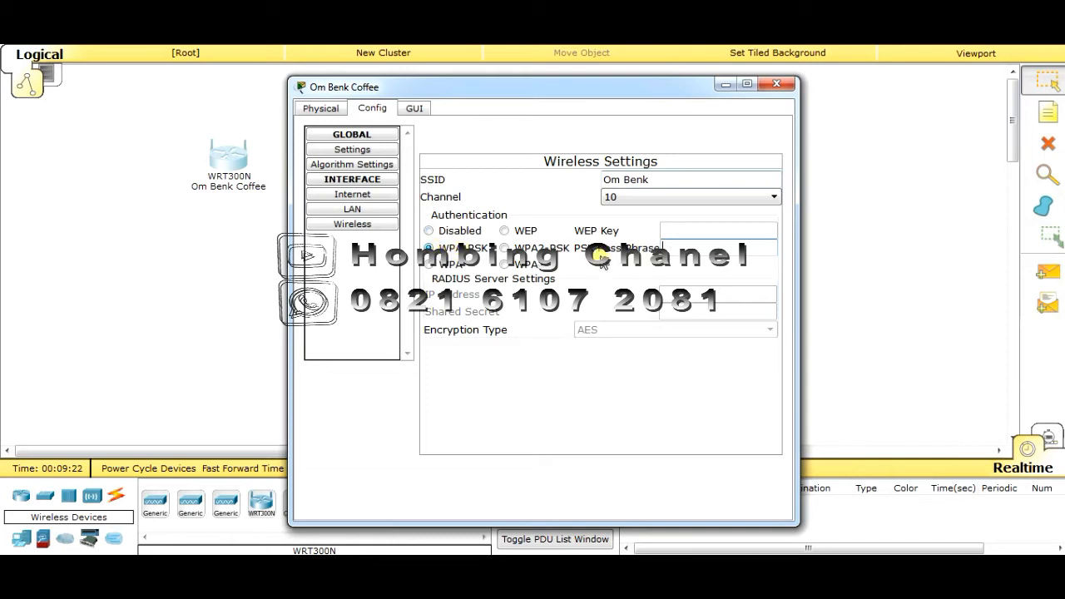
pyautogui.click(683, 245)
pyautogui.write('admin123')
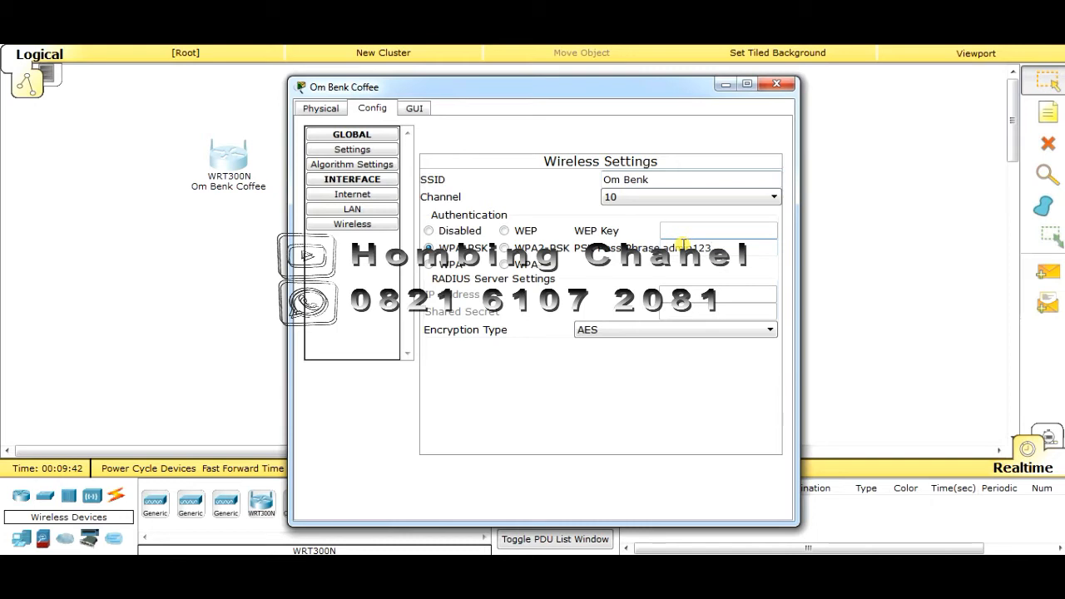
pyautogui.write('4')
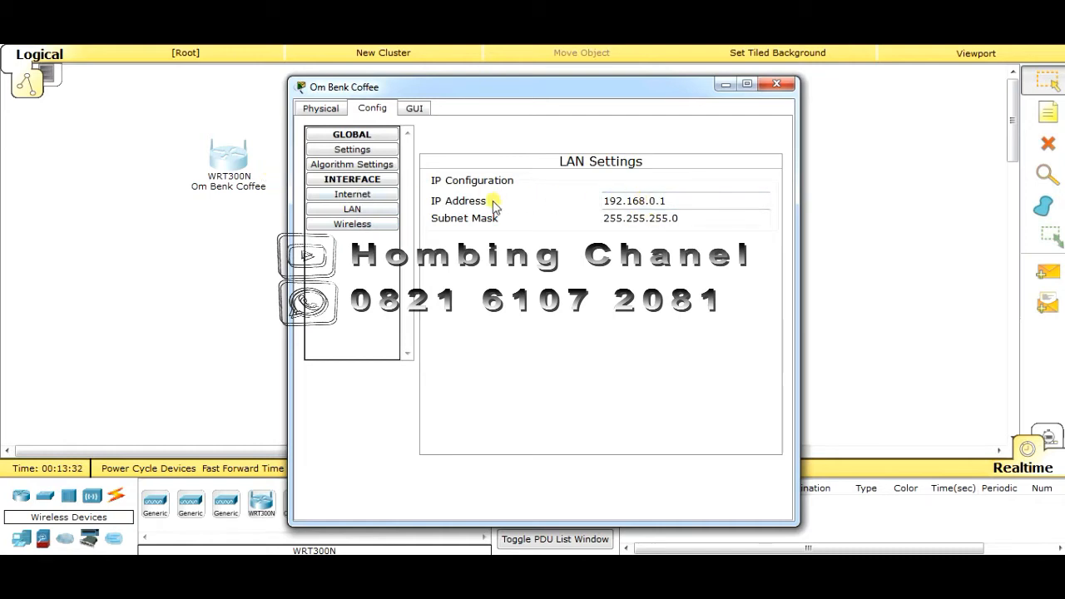
# Change the LAN IP address's third octet to make it 192.168.100.1 and apply it
pyautogui.click(624, 206)
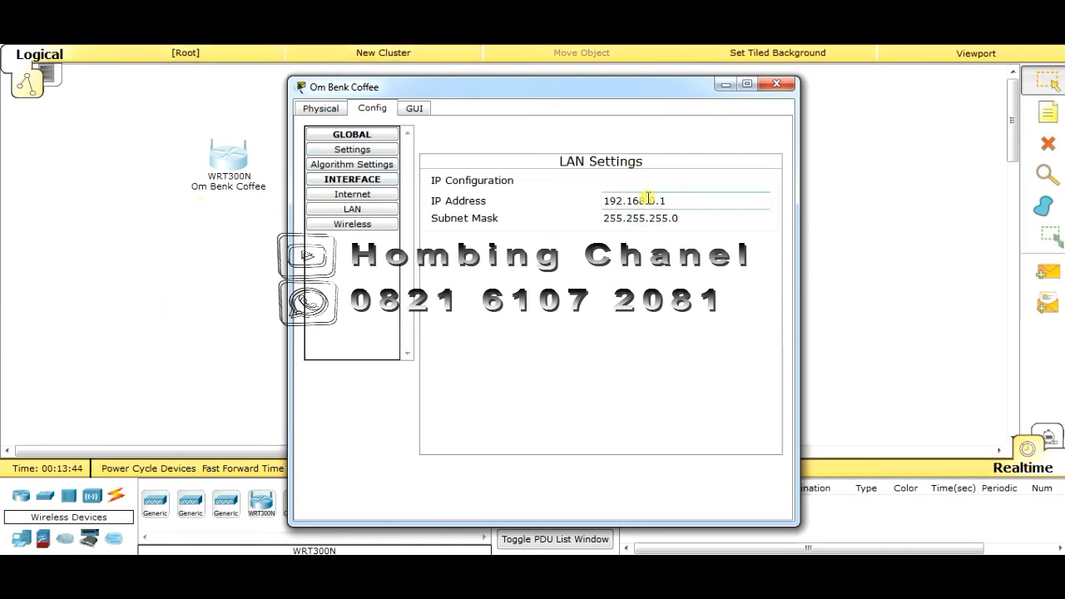
pyautogui.click(655, 200)
pyautogui.press('BackSpace')
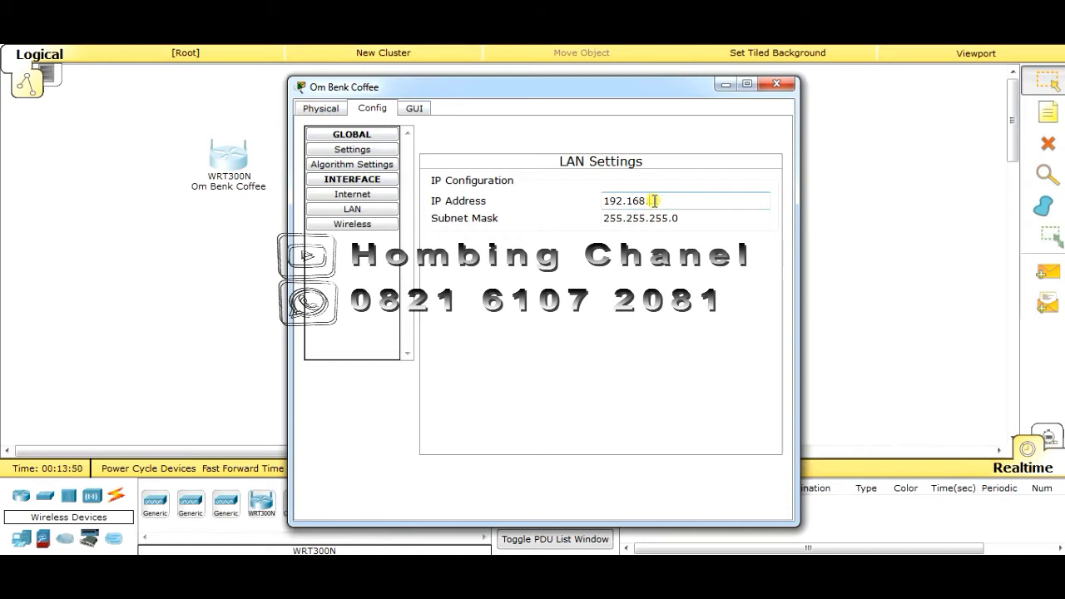
pyautogui.write('100.1')
pyautogui.click(668, 204)
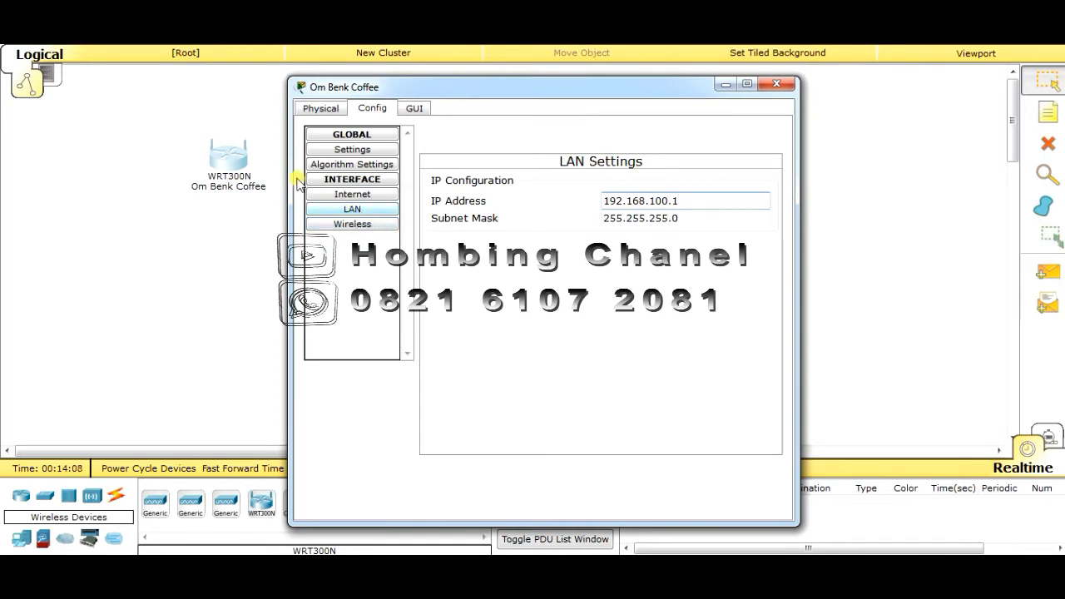
pyautogui.click(329, 213)
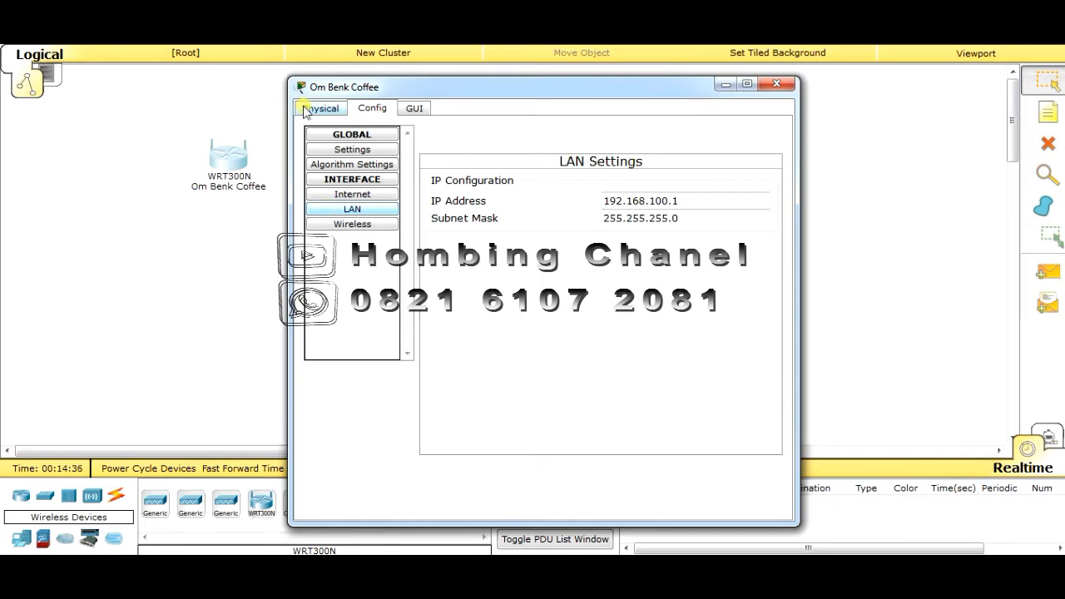
# On the GUI setup page, set DHCP start 192.168.100.10 and maximum users 100, then close
pyautogui.click(414, 109)
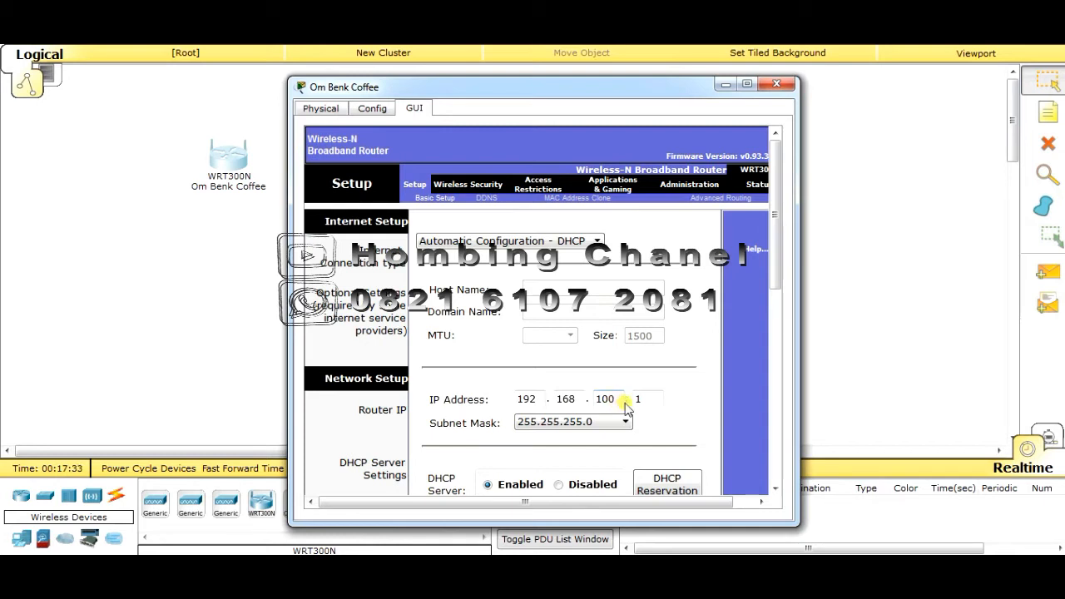
pyautogui.scroll(-2, 625, 408)
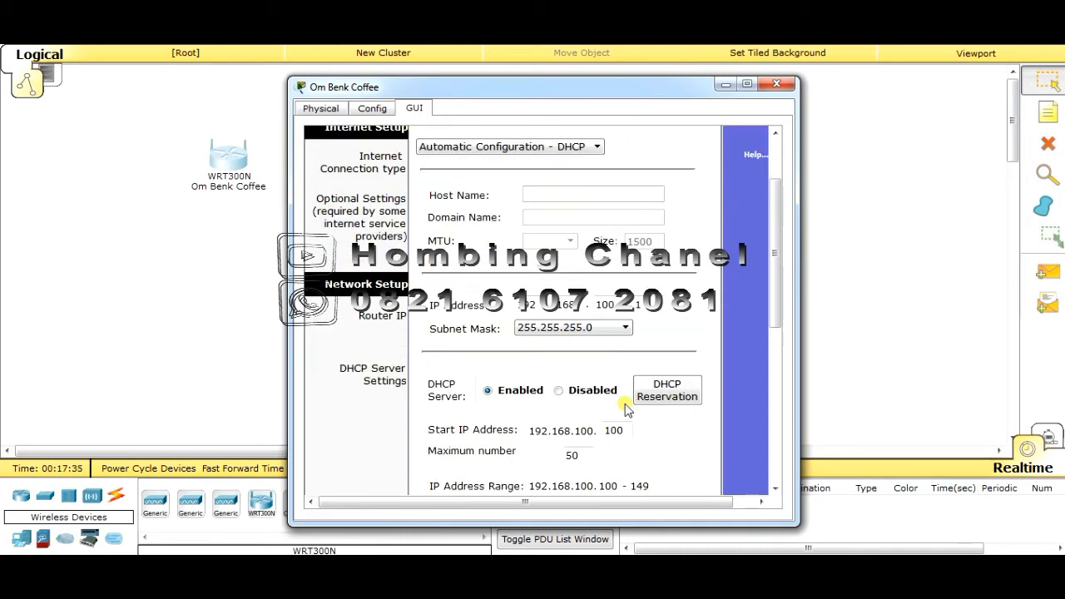
pyautogui.scroll(-1, 626, 408)
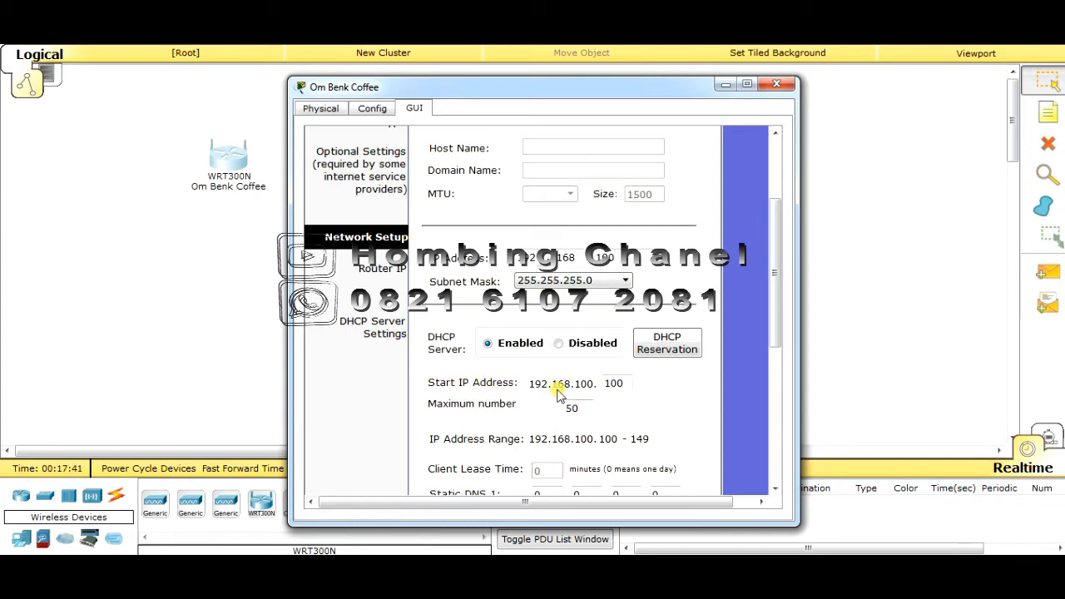
pyautogui.click(617, 383)
pyautogui.press('BackSpace')
pyautogui.click(584, 408)
pyautogui.moveTo(584, 408); pyautogui.dragTo(545, 409)
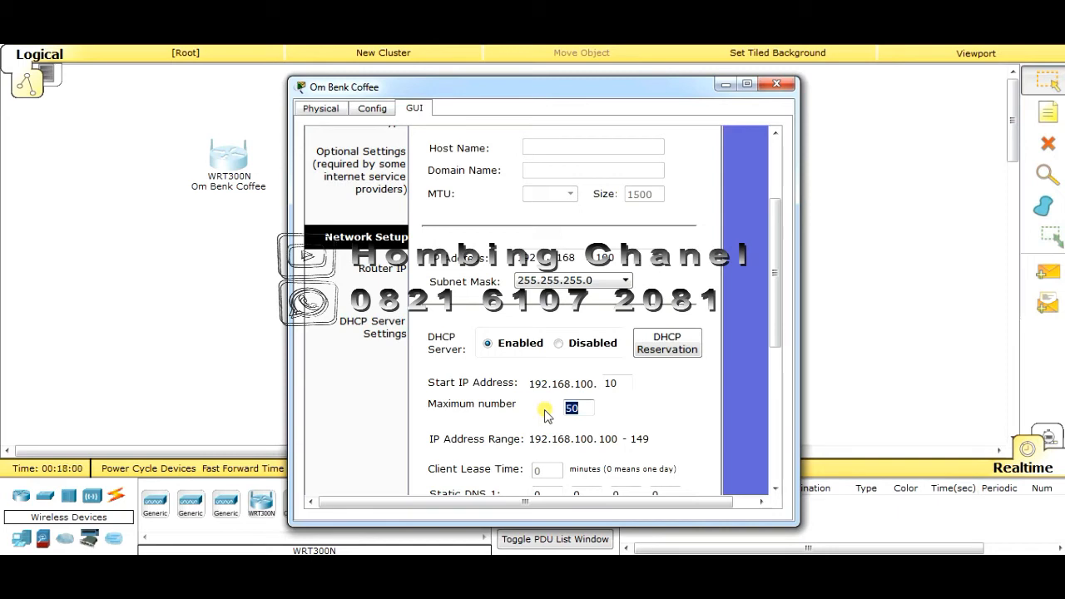
pyautogui.write('100')
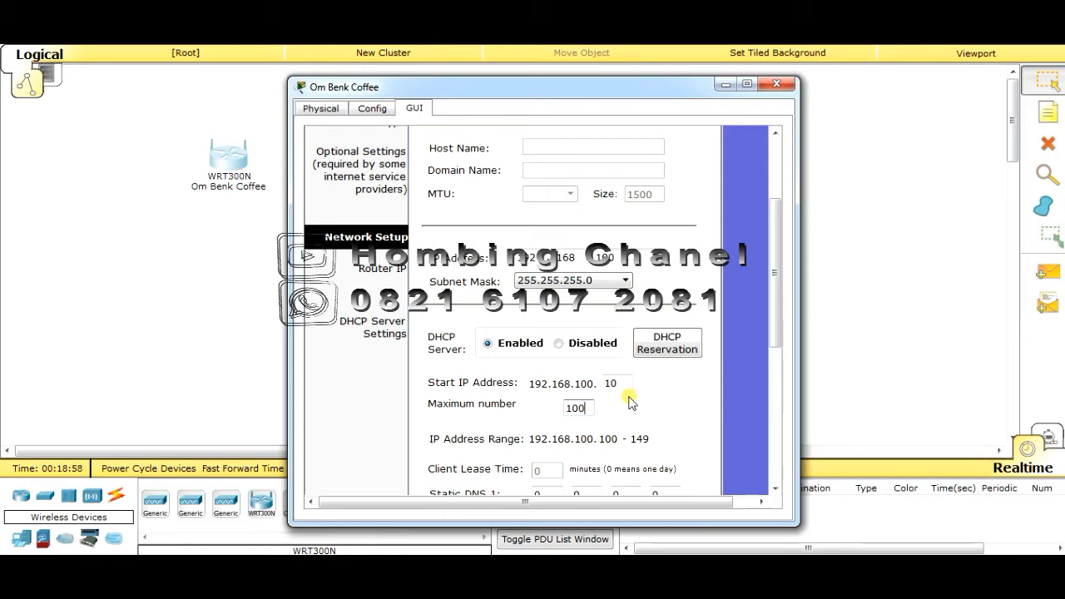
pyautogui.scroll(-4, 637, 366)
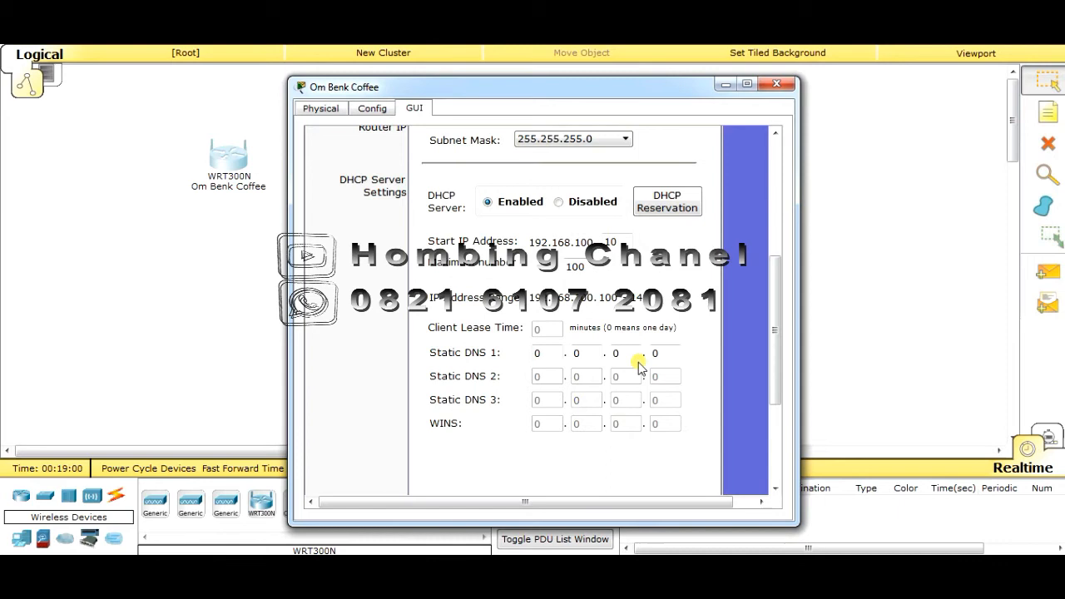
pyautogui.scroll(5, 637, 366)
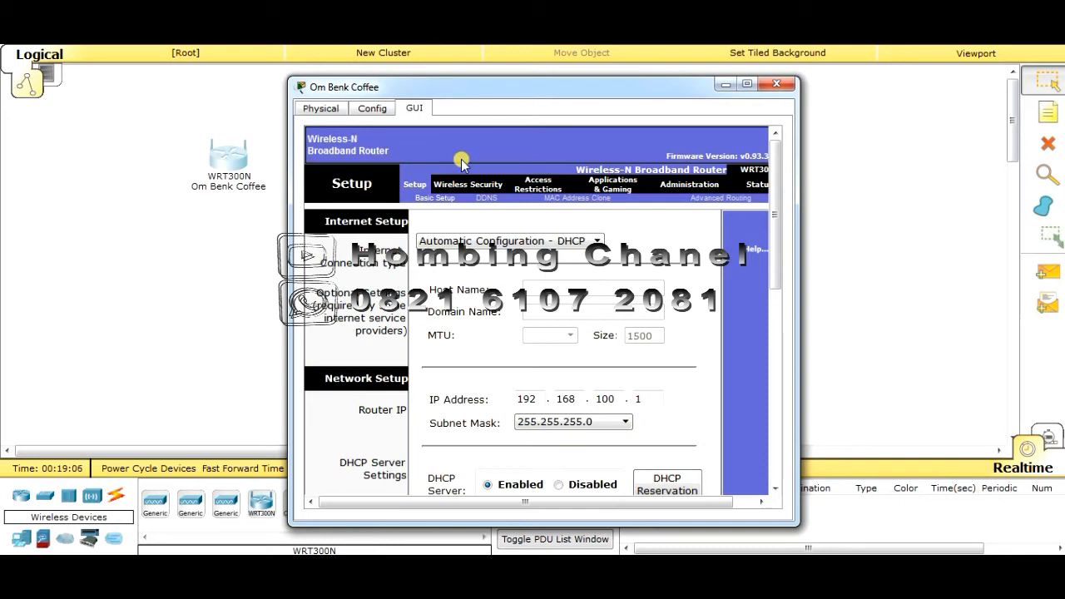
pyautogui.click(776, 84)
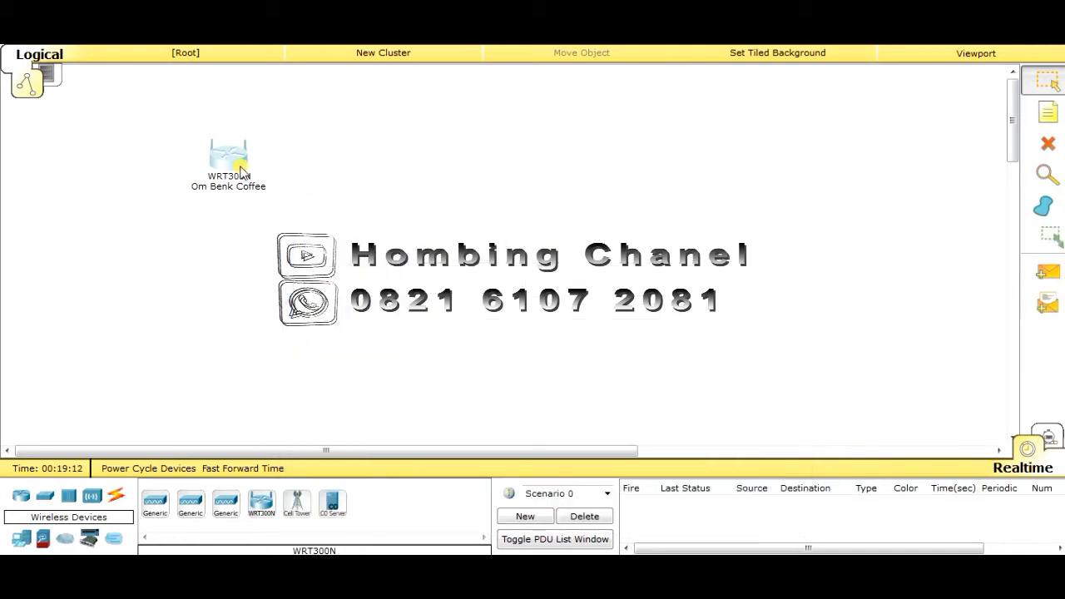
# Nudge the Om Benk Coffee router lower on the workspace
pyautogui.moveTo(232, 168)
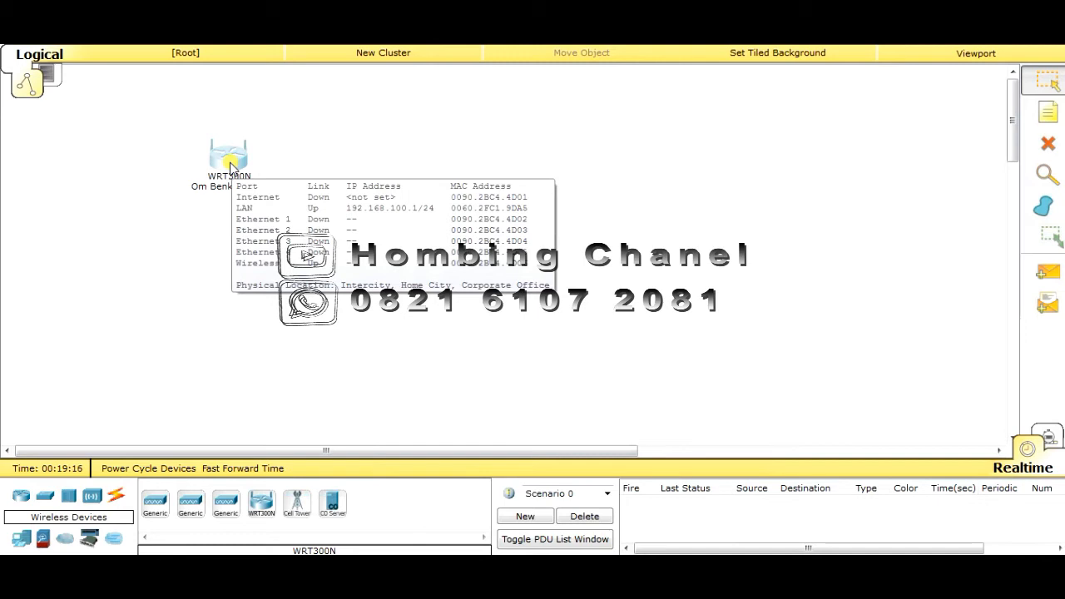
pyautogui.moveTo(233, 167); pyautogui.dragTo(223, 216)
pyautogui.click(223, 209)
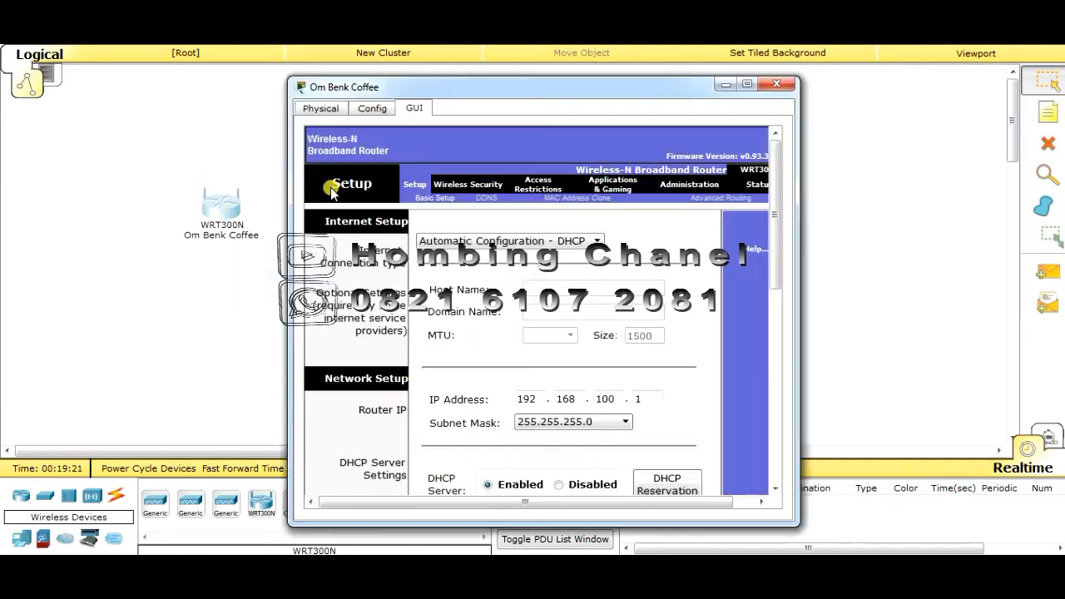
pyautogui.click(775, 84)
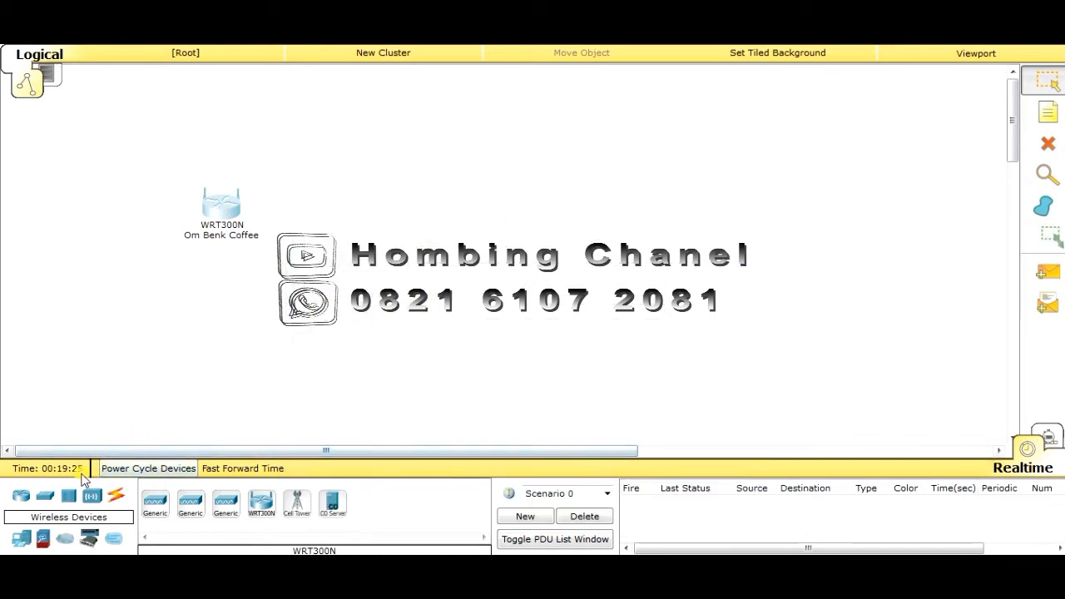
# Add two generic PCs and two laptops from End Devices onto the workspace
pyautogui.click(18, 542)
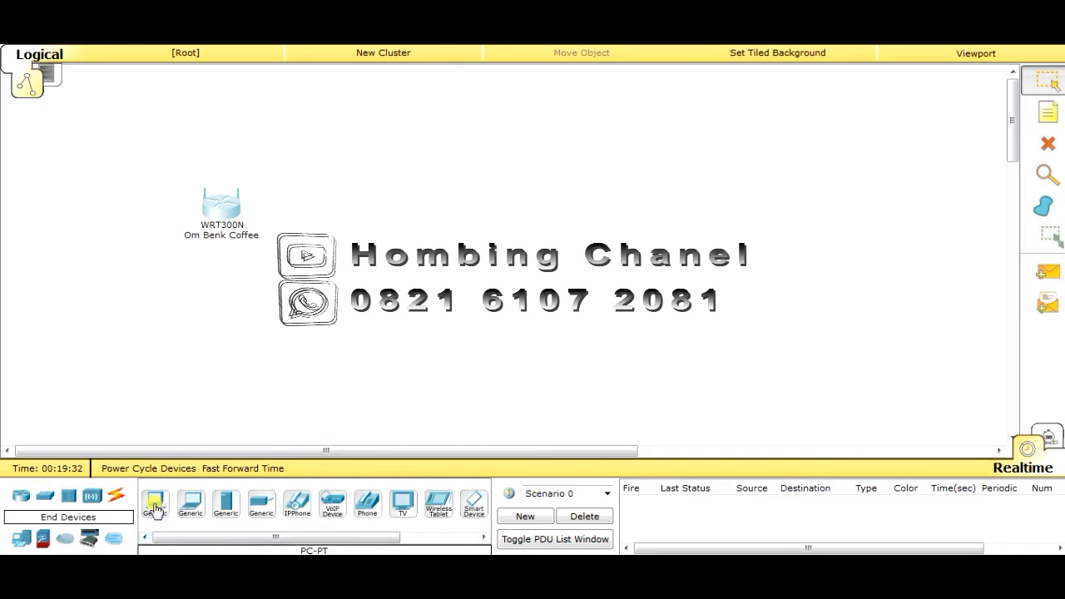
pyautogui.moveTo(155, 507); pyautogui.dragTo(458, 138)
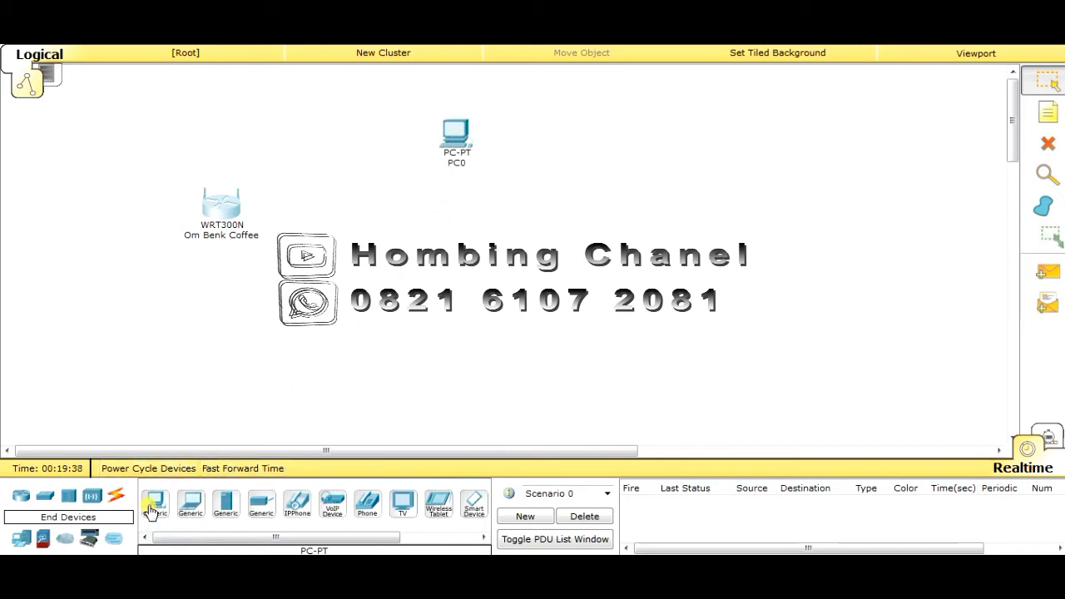
pyautogui.moveTo(153, 506); pyautogui.dragTo(457, 226)
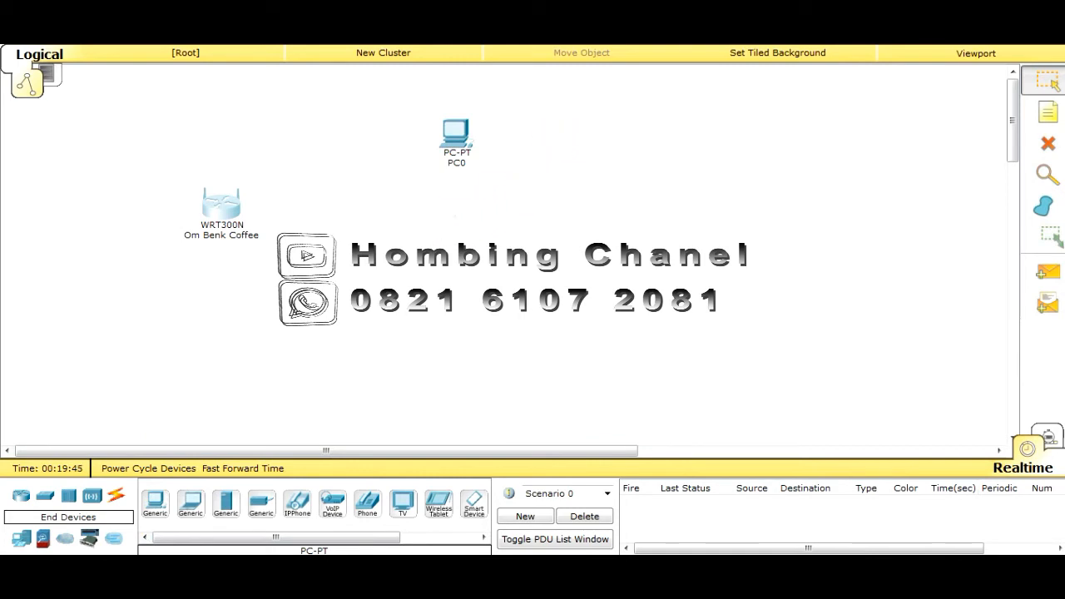
pyautogui.click(190, 504)
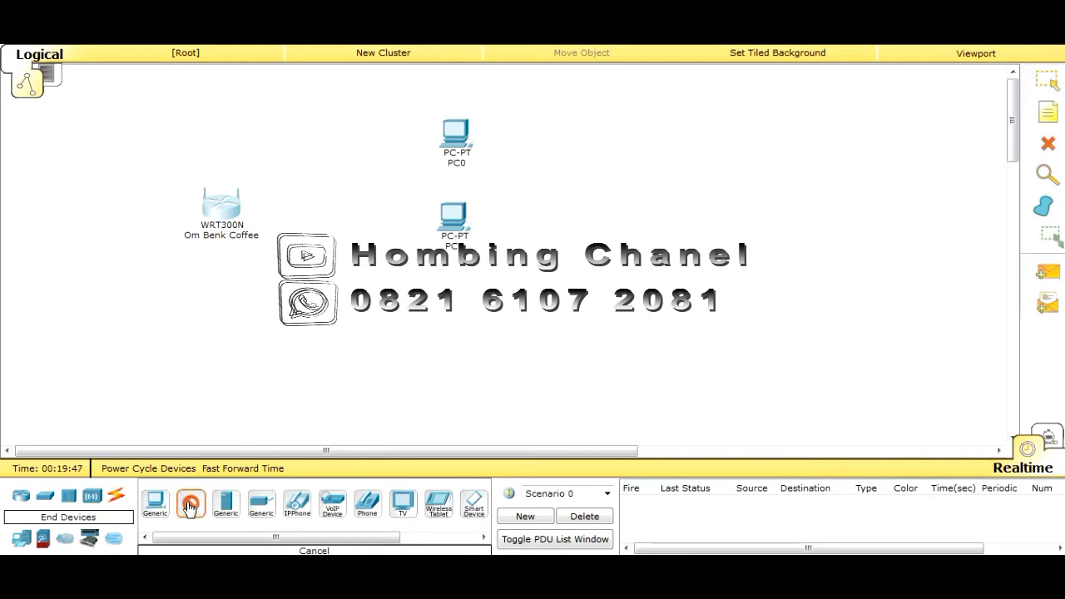
pyautogui.click(456, 300)
pyautogui.click(190, 505)
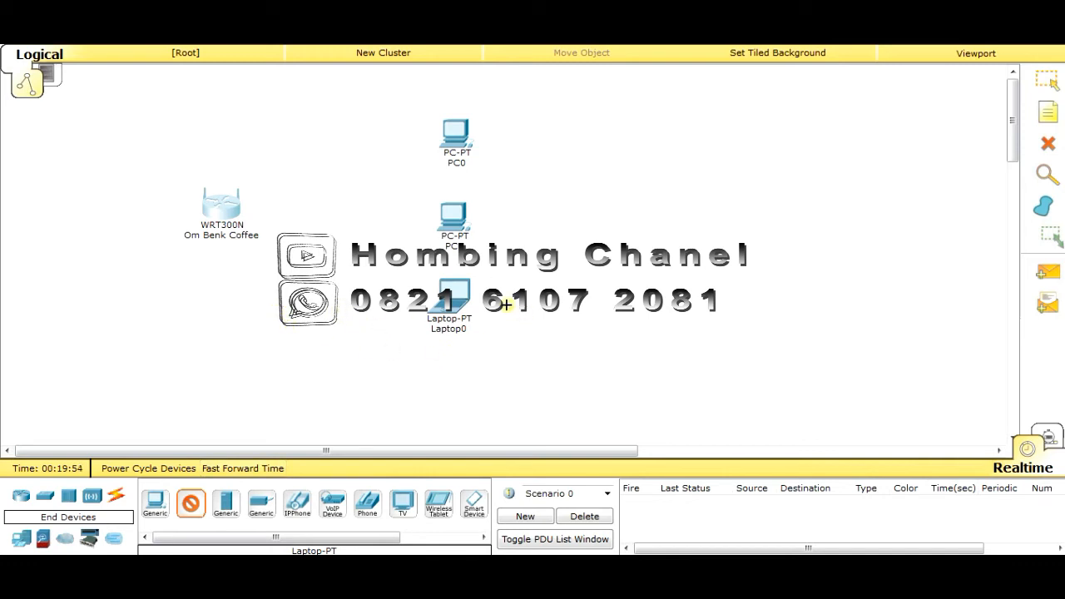
pyautogui.click(540, 291)
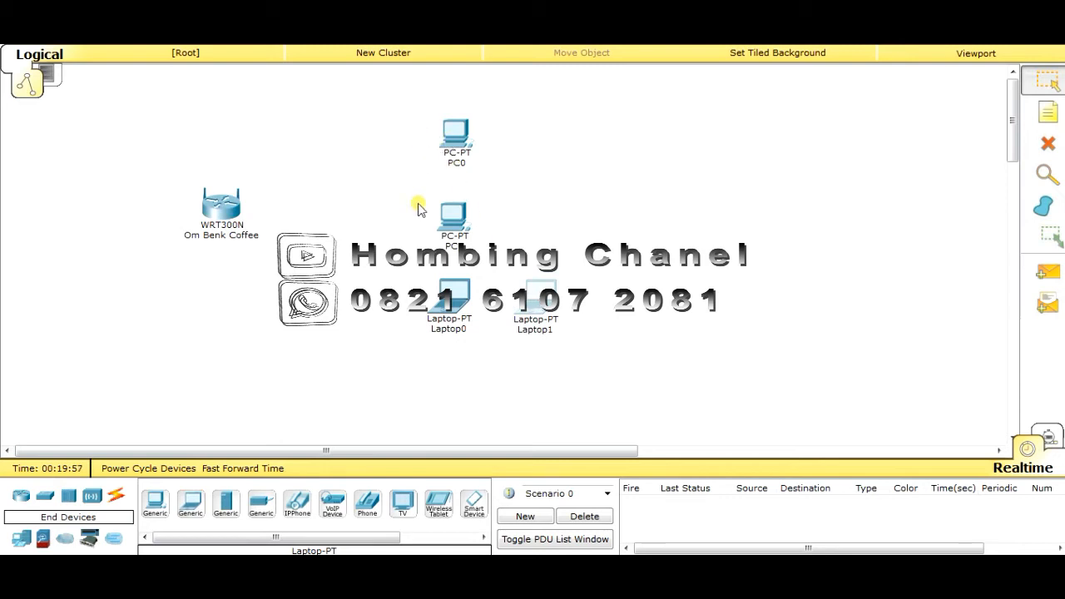
# Arrange the PCs on the left, laptops on the right, and the router between them
pyautogui.click(776, 84)
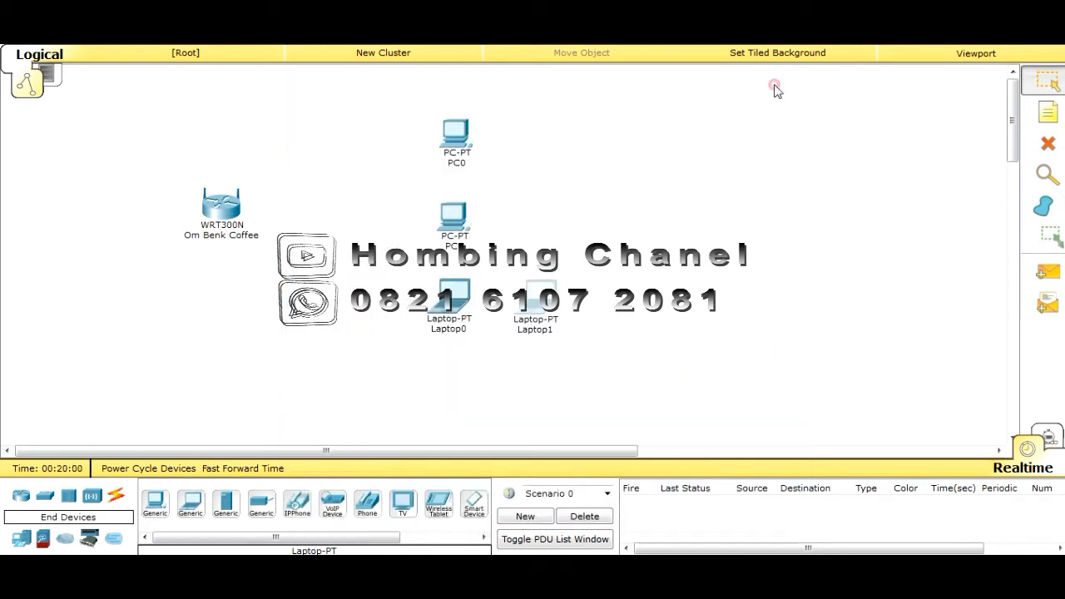
pyautogui.moveTo(398, 123); pyautogui.dragTo(516, 234)
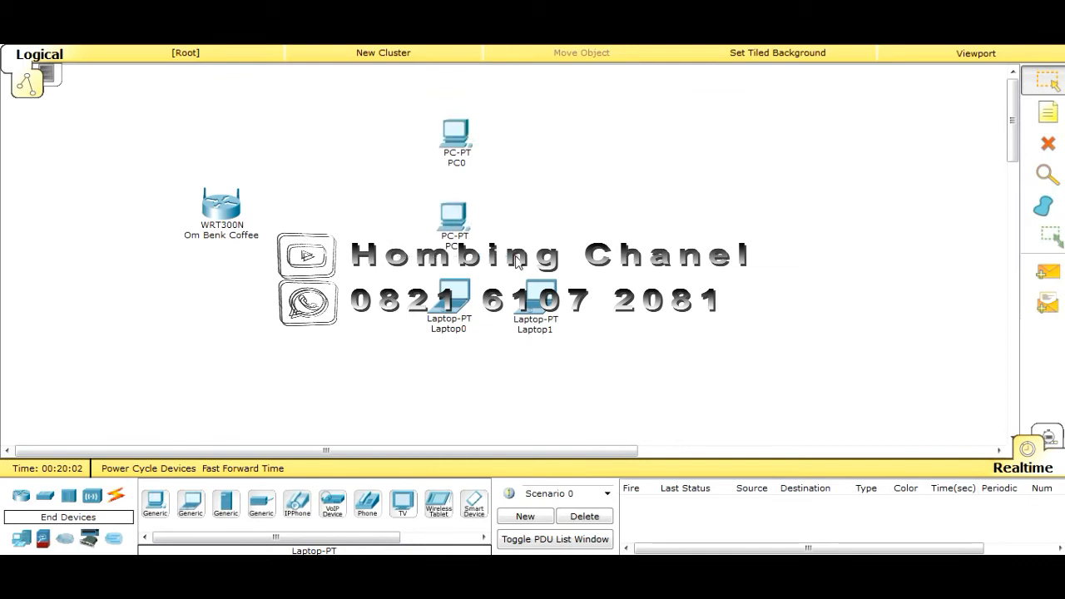
pyautogui.moveTo(414, 103); pyautogui.dragTo(516, 239)
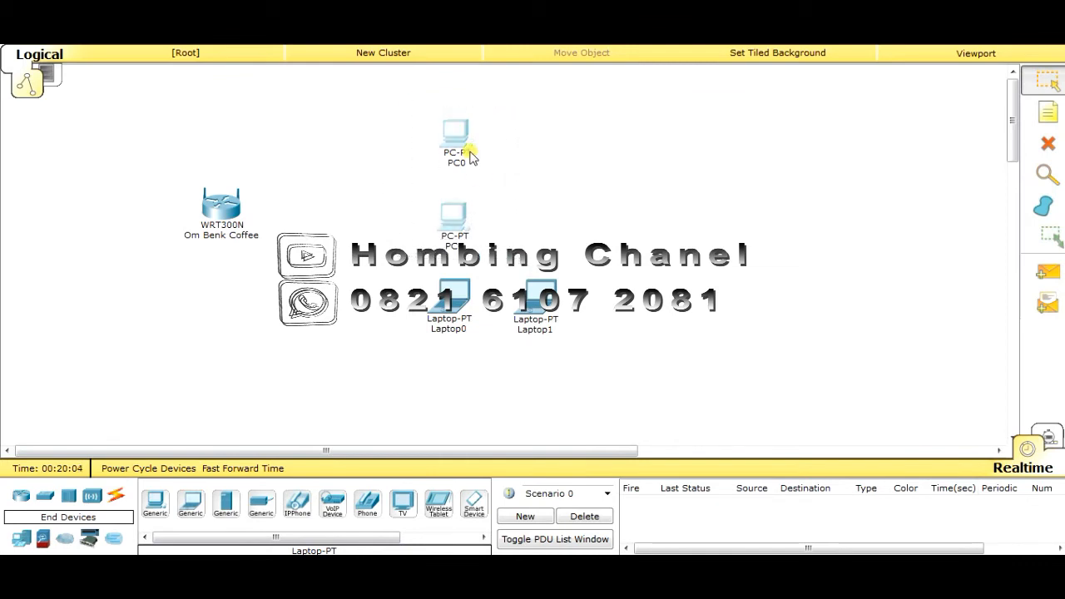
pyautogui.moveTo(466, 150); pyautogui.dragTo(128, 167)
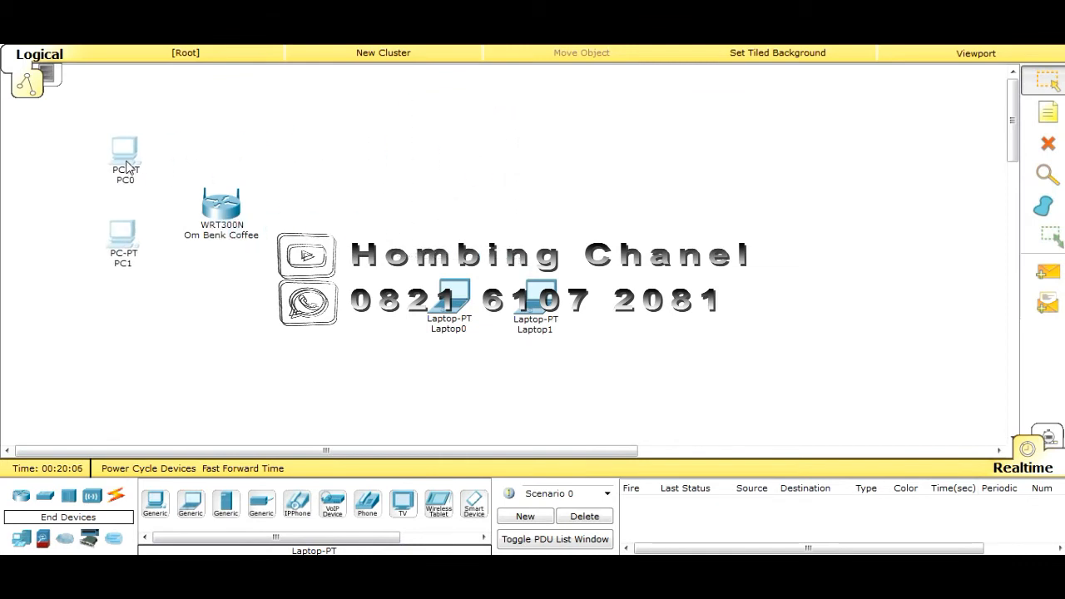
pyautogui.moveTo(406, 204); pyautogui.dragTo(581, 392)
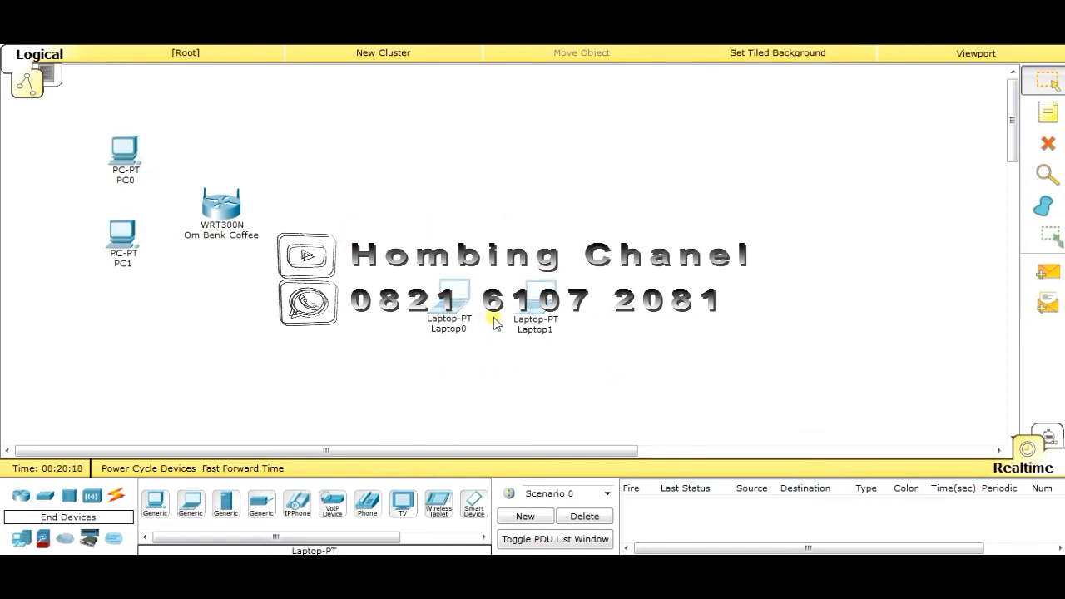
pyautogui.moveTo(529, 321); pyautogui.dragTo(585, 271)
pyautogui.click(625, 205)
pyautogui.click(676, 161)
pyautogui.moveTo(209, 208); pyautogui.dragTo(328, 193)
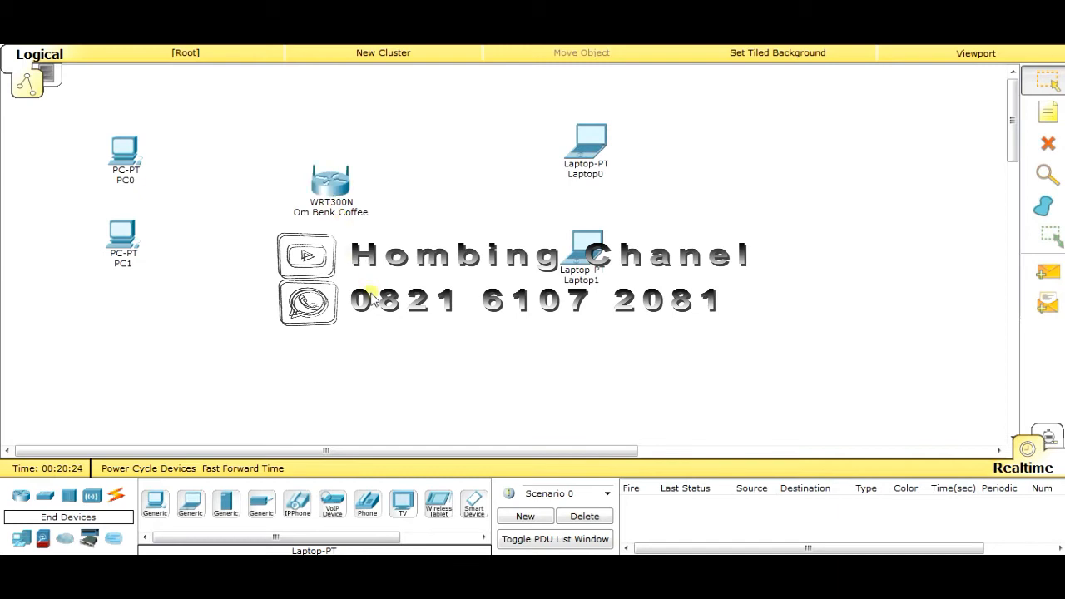
pyautogui.moveTo(126, 160); pyautogui.dragTo(126, 160)
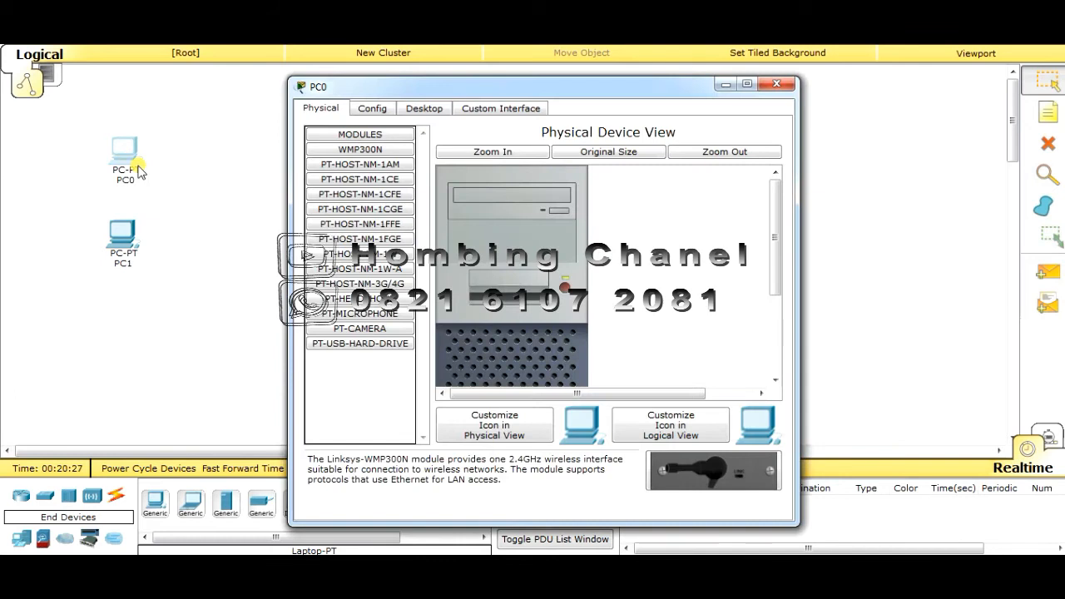
# Rename PC0 to 'PC 01' in its Config settings
pyautogui.click(373, 109)
pyautogui.moveTo(525, 158); pyautogui.dragTo(461, 167)
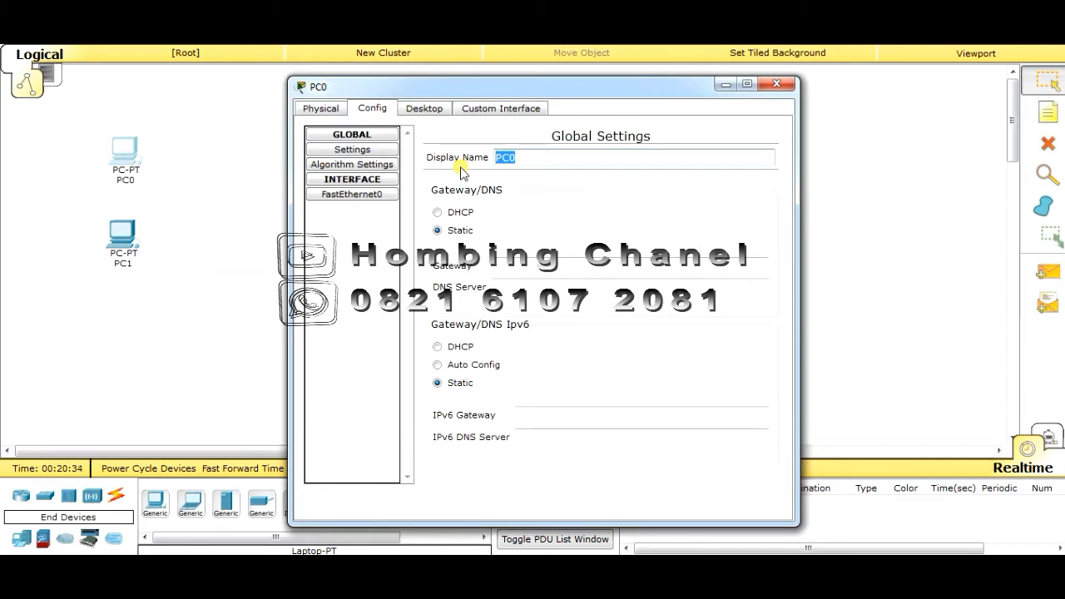
pyautogui.write('Stat')
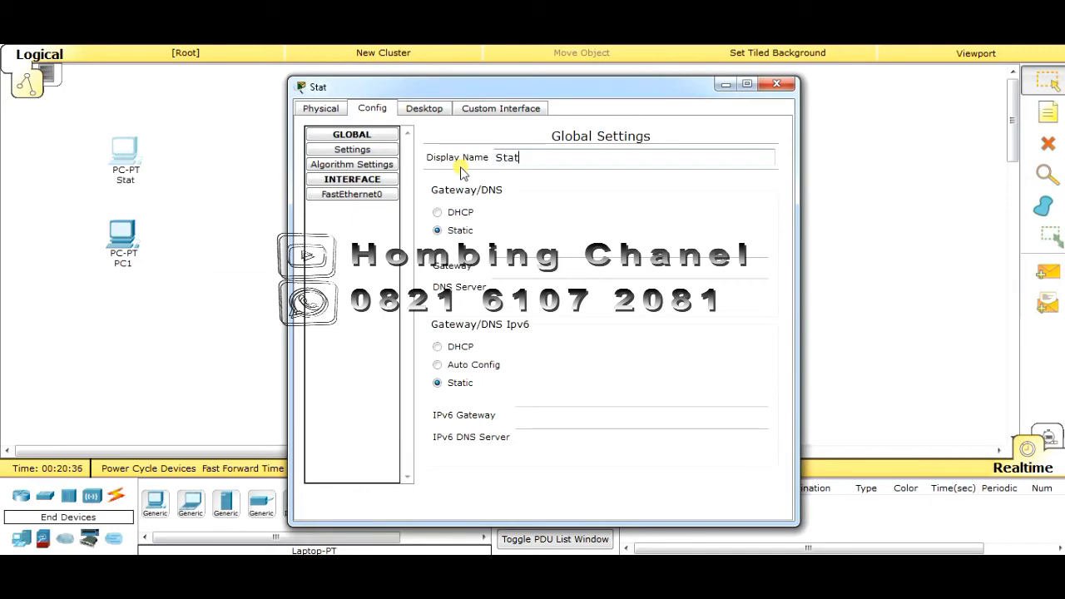
pyautogui.press('BackSpace')
pyautogui.press('BackSpace')
pyautogui.press('BackSpace')
pyautogui.press('BackSpace')
pyautogui.write('PC')
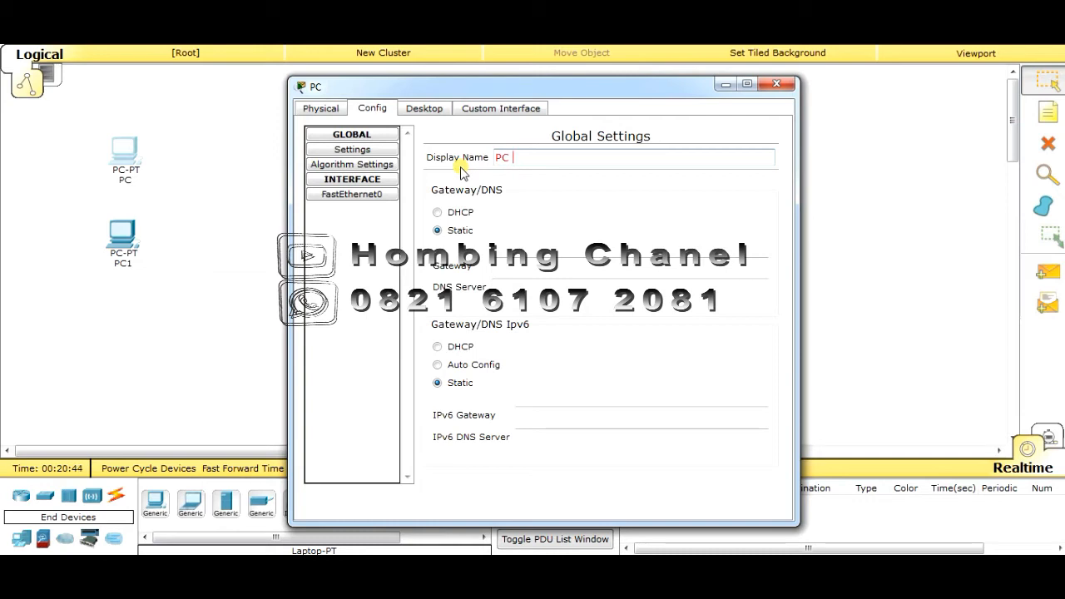
pyautogui.write(' 01')
pyautogui.press('Return')
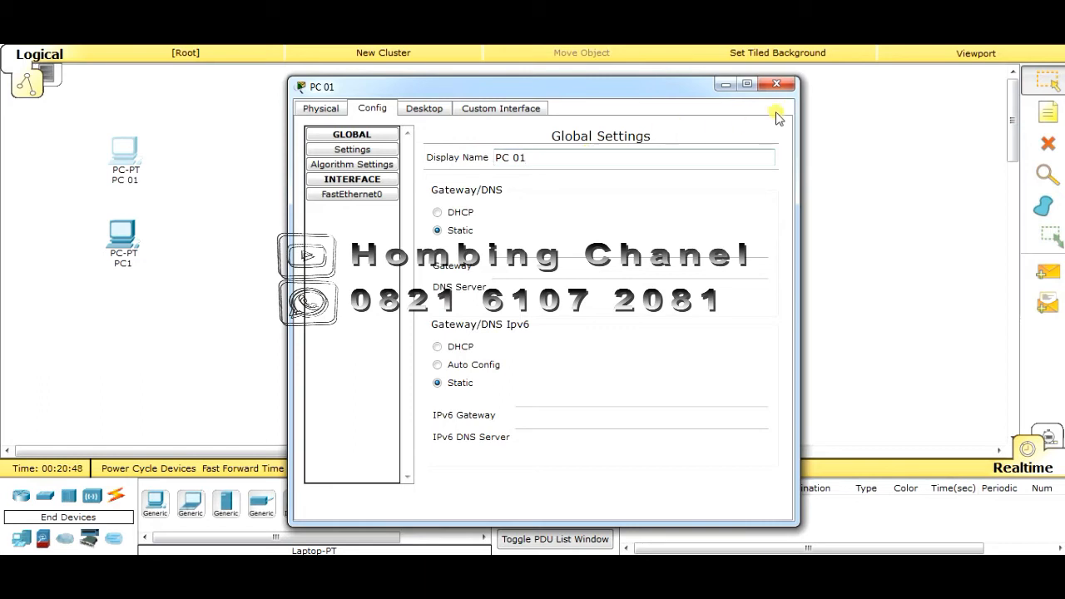
pyautogui.click(777, 83)
# Rename PC1 to 'PC 02' and close its window
pyautogui.click(129, 239)
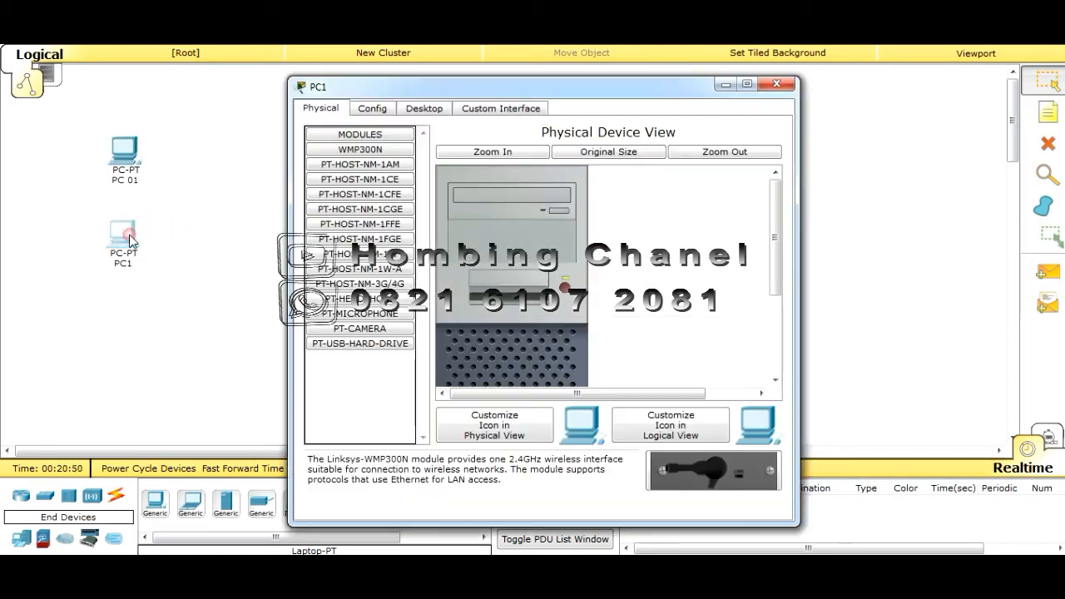
pyautogui.click(382, 108)
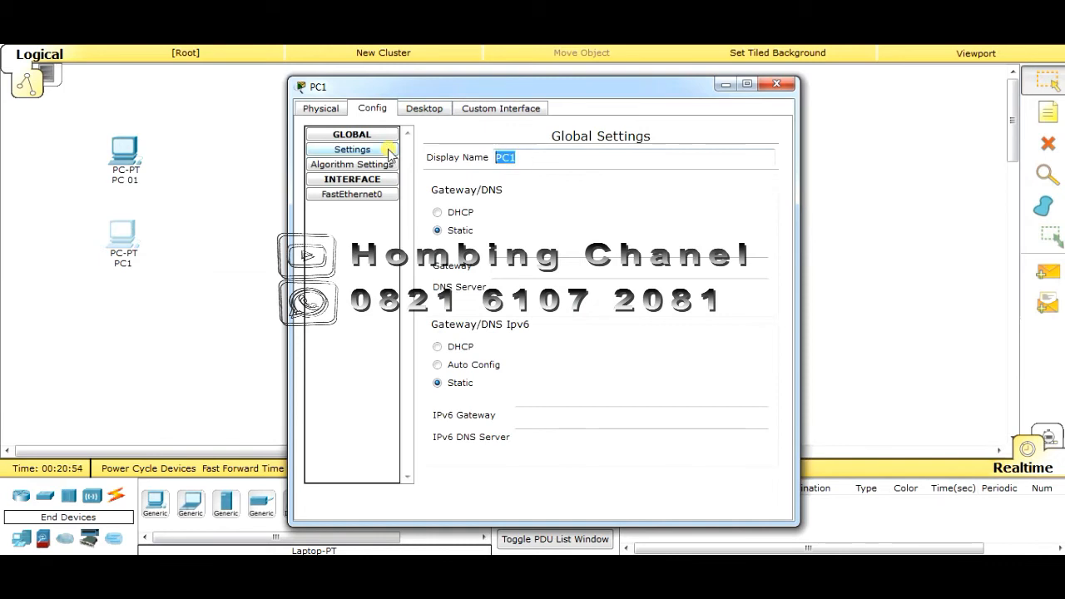
pyautogui.write('PC 02')
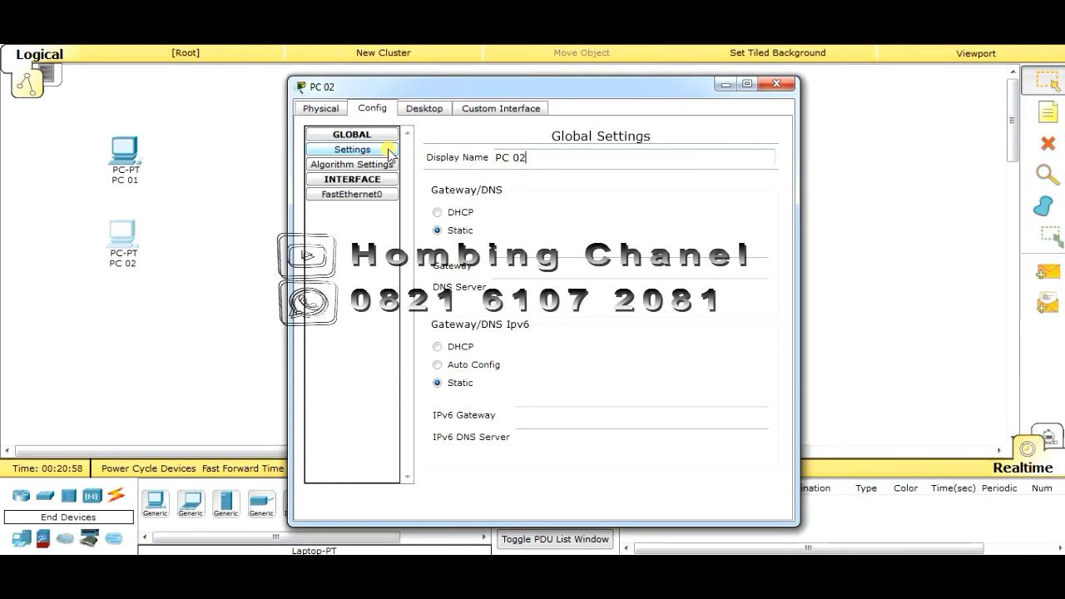
pyautogui.click(776, 84)
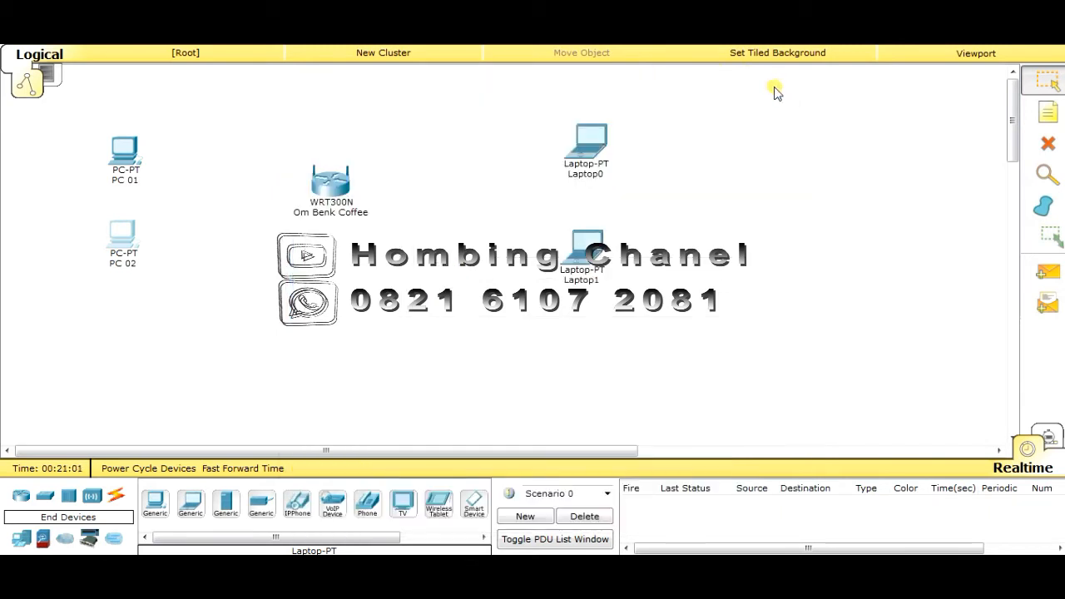
# Rename Laptop0's display name to 'Laptop' followed by its owner's first name
pyautogui.click(588, 155)
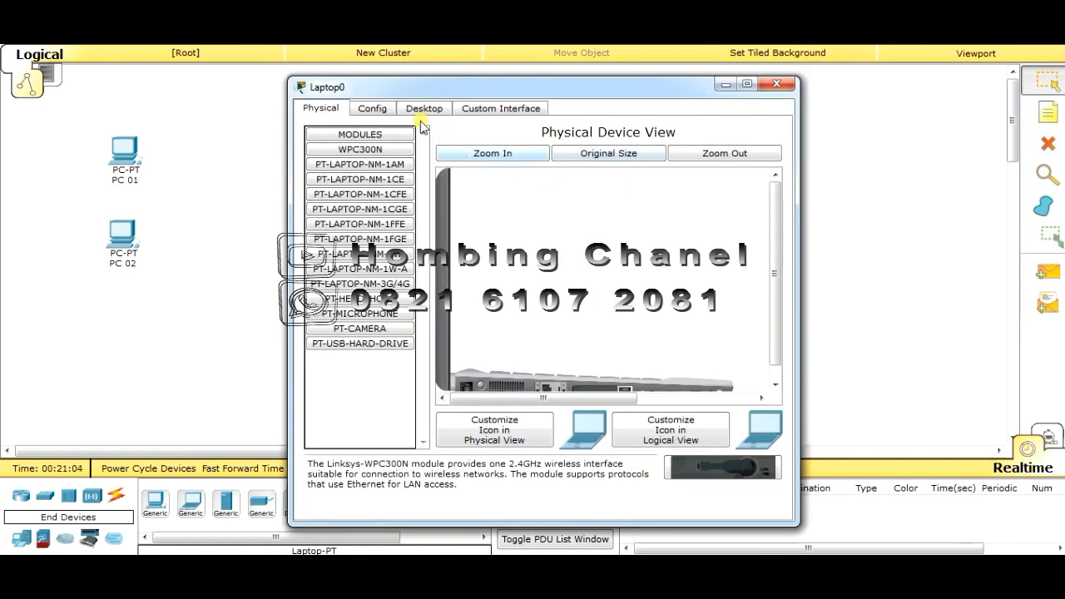
pyautogui.click(374, 110)
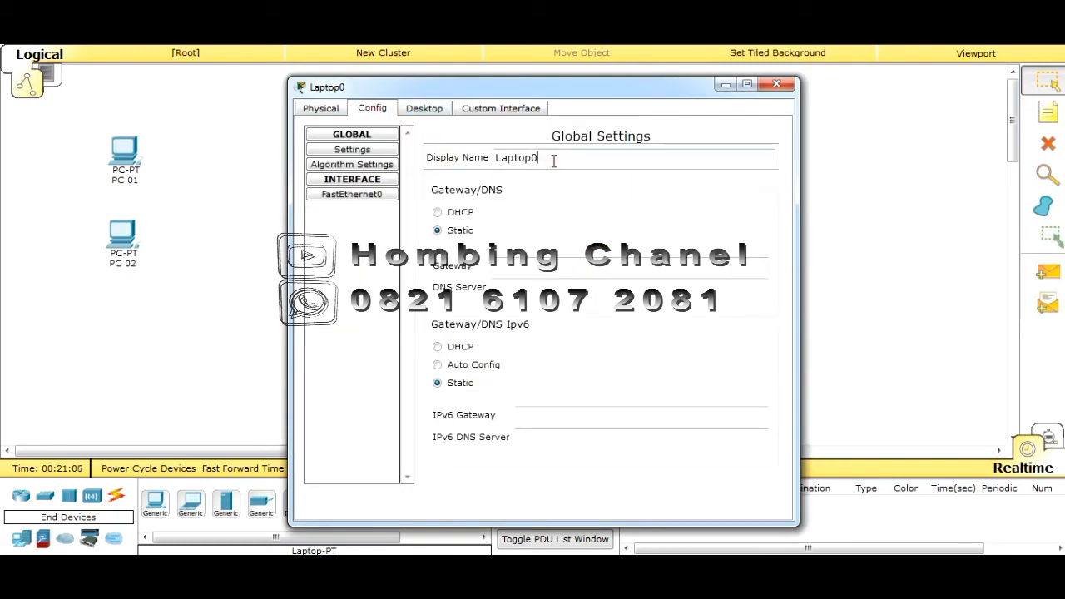
pyautogui.moveTo(555, 158); pyautogui.dragTo(419, 158)
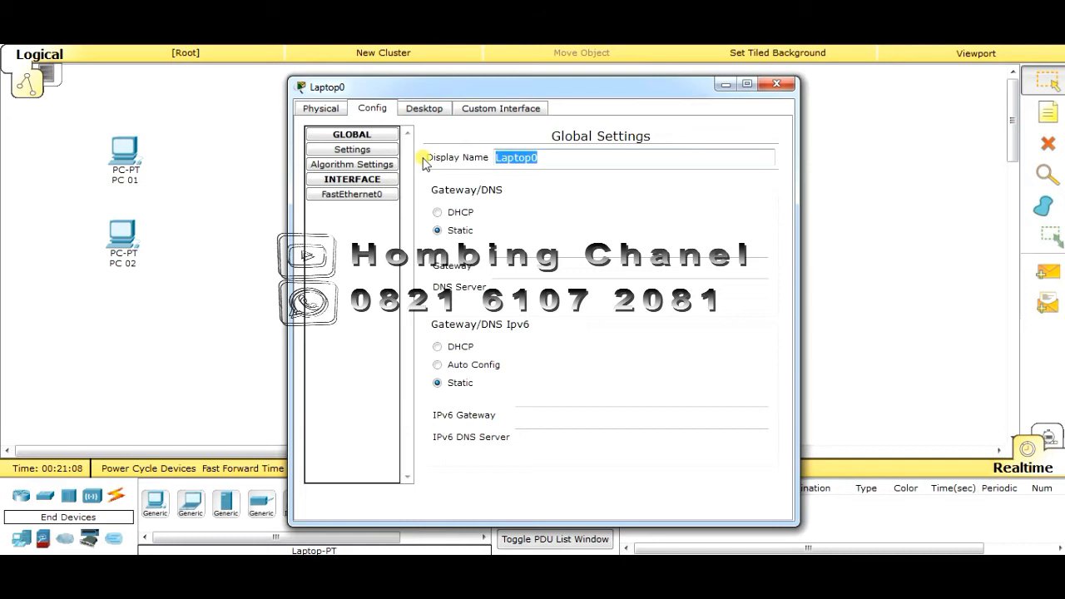
pyautogui.press('Left')
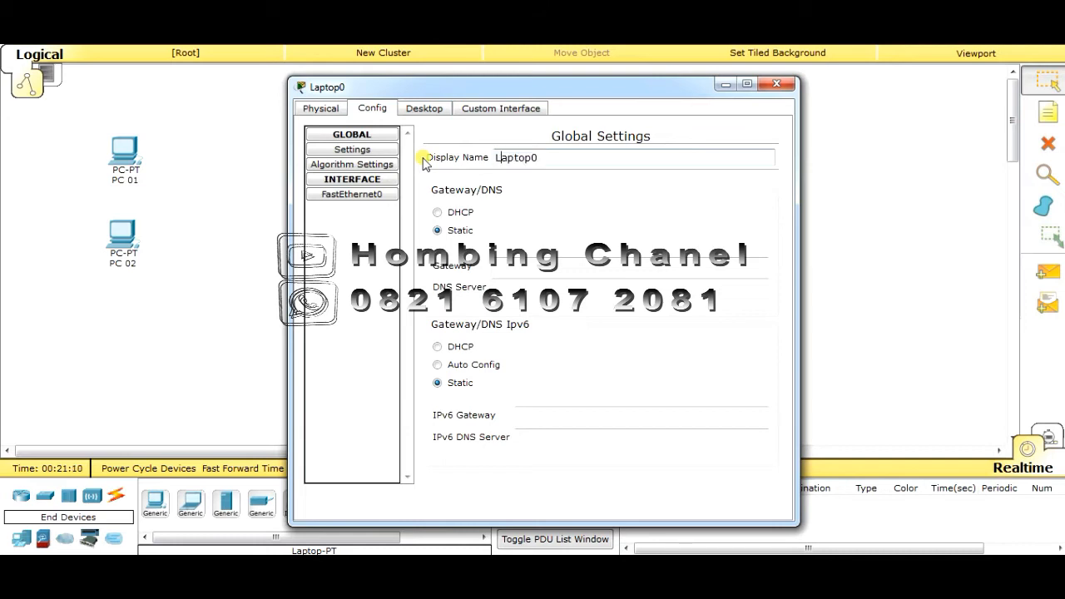
pyautogui.press('End')
pyautogui.press('BackSpace')
pyautogui.write('Agus')
pyautogui.click(774, 85)
# Rename Laptop1 the same way, replacing the trailing 1 with its owner's name
pyautogui.click(580, 254)
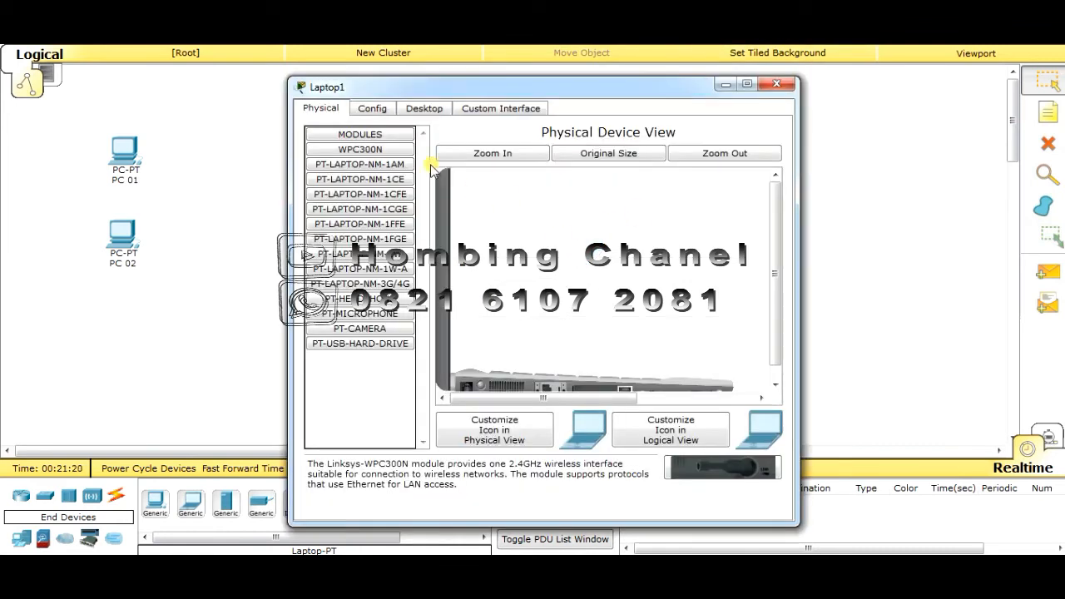
pyautogui.click(374, 109)
pyautogui.click(566, 159)
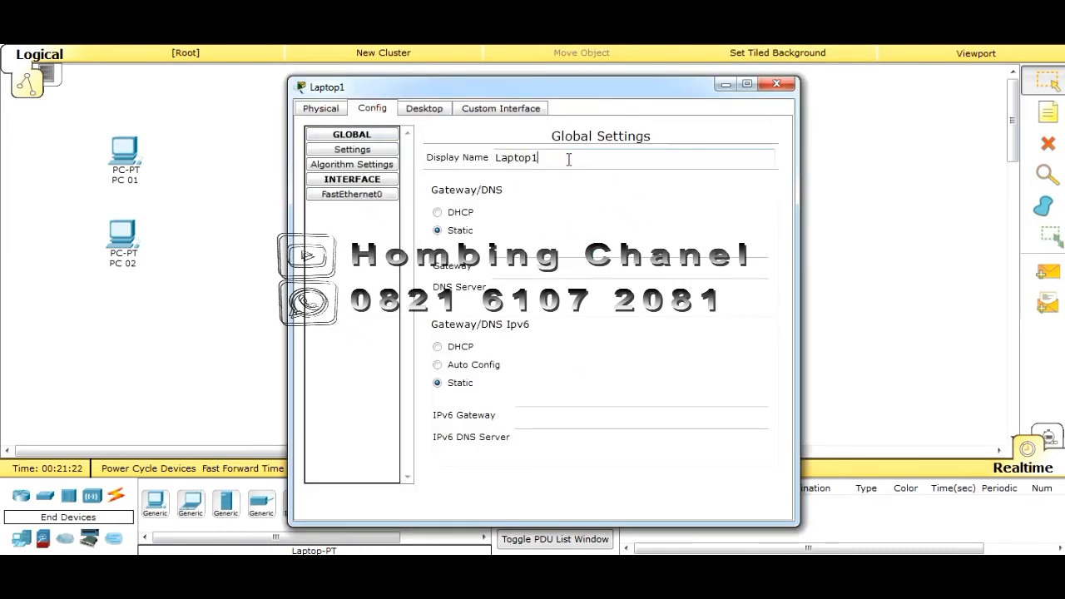
pyautogui.press('BackSpace')
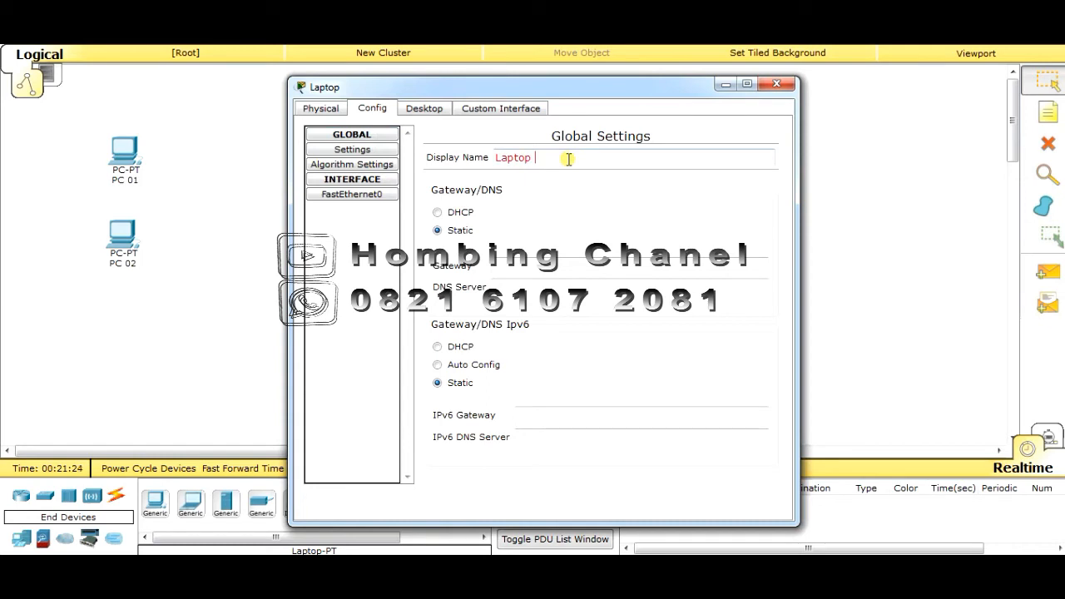
pyautogui.write('Risky')
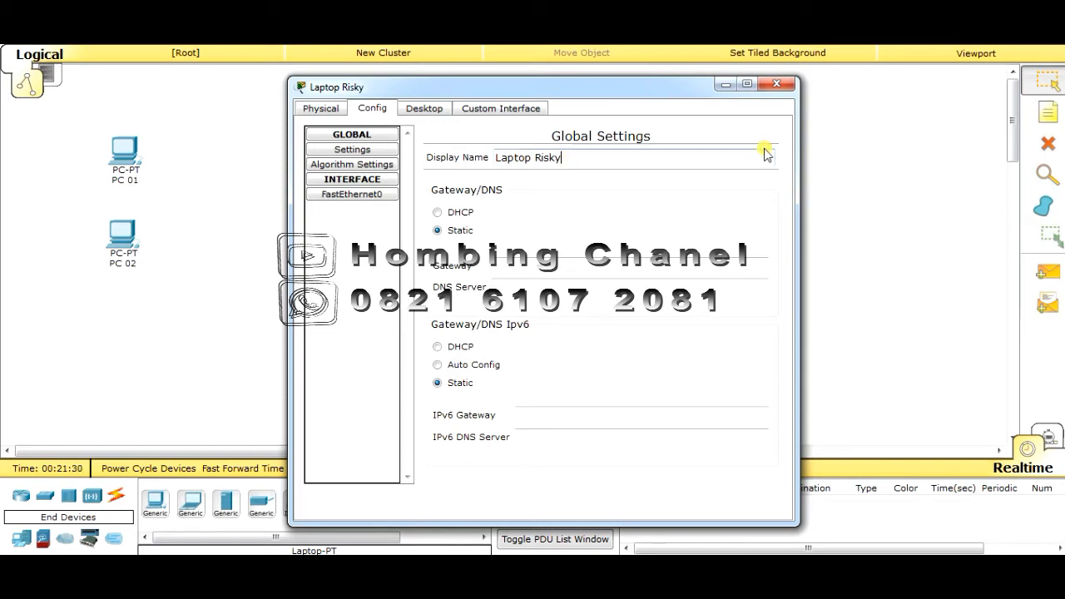
pyautogui.click(776, 84)
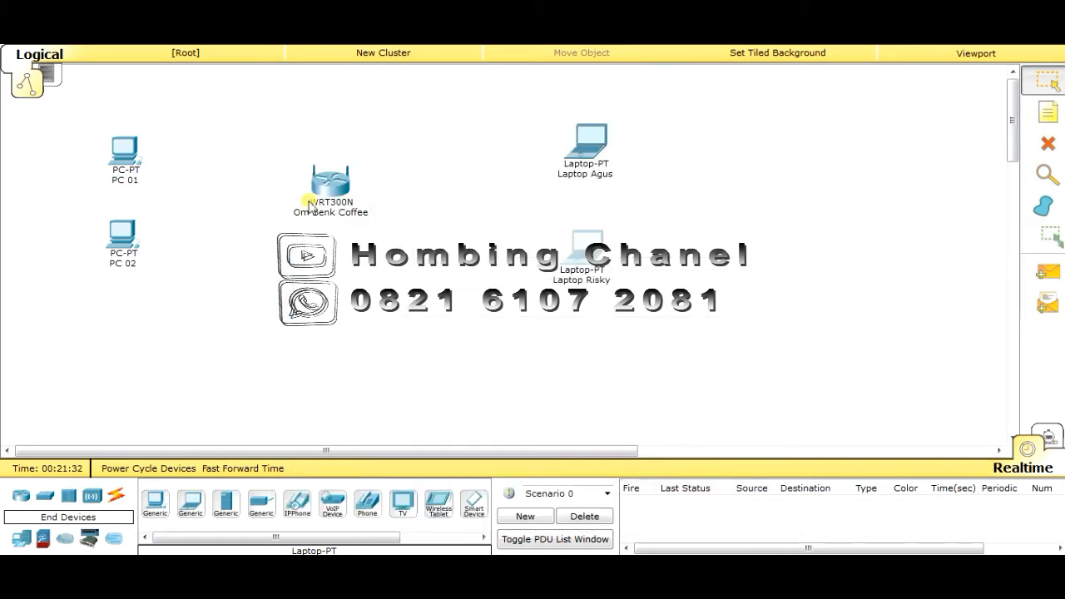
# Nudge the Om Benk Coffee router slightly right on the canvas
pyautogui.moveTo(322, 189); pyautogui.dragTo(348, 197)
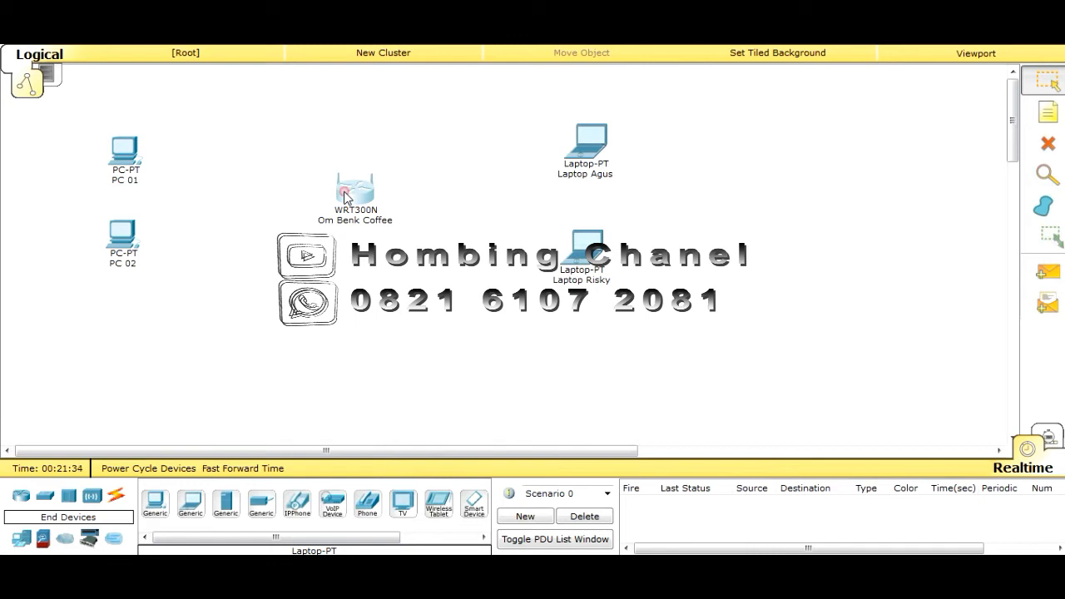
pyautogui.click(346, 197)
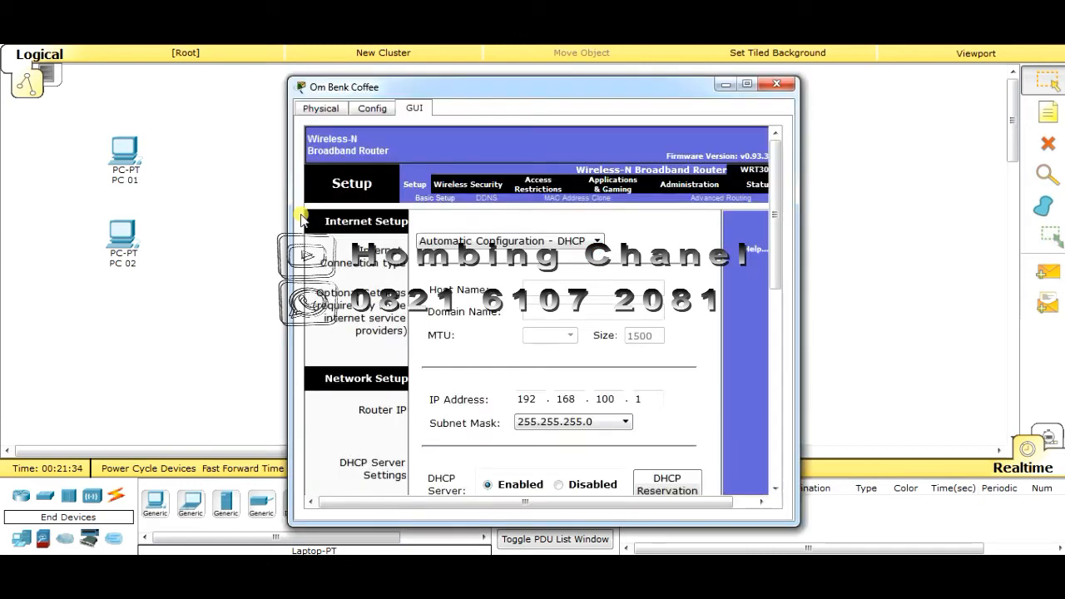
pyautogui.click(776, 84)
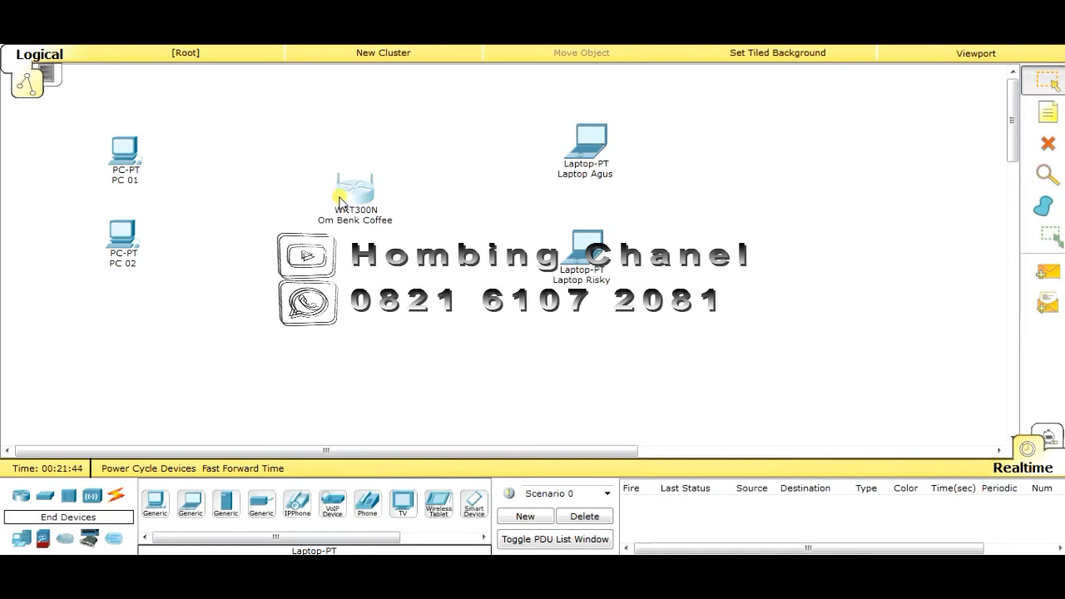
pyautogui.moveTo(348, 204); pyautogui.dragTo(357, 199)
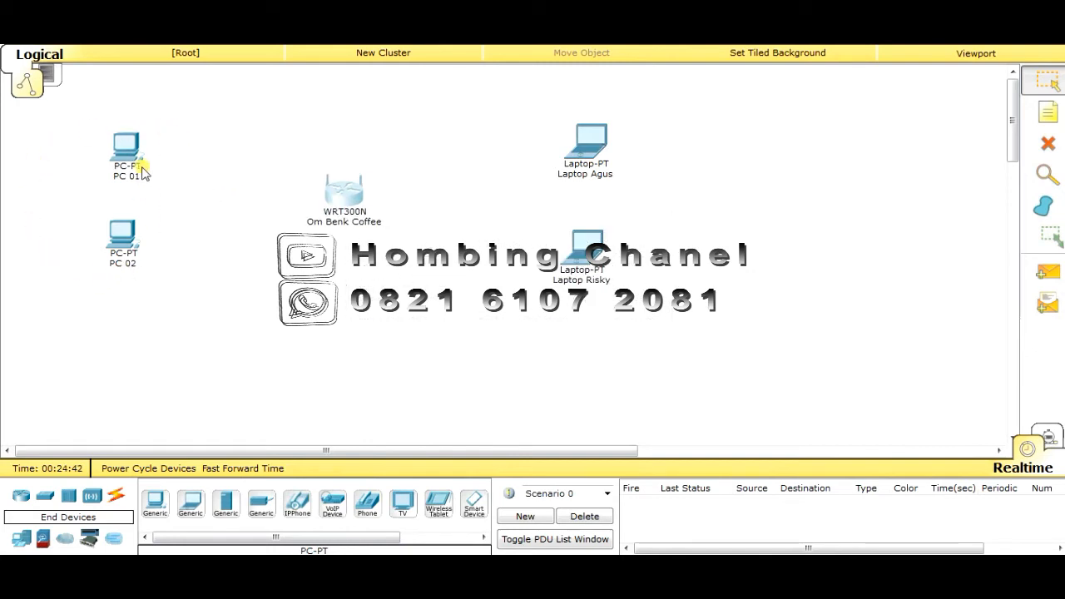
# Open PC 01's device settings window
pyautogui.moveTo(130, 160)
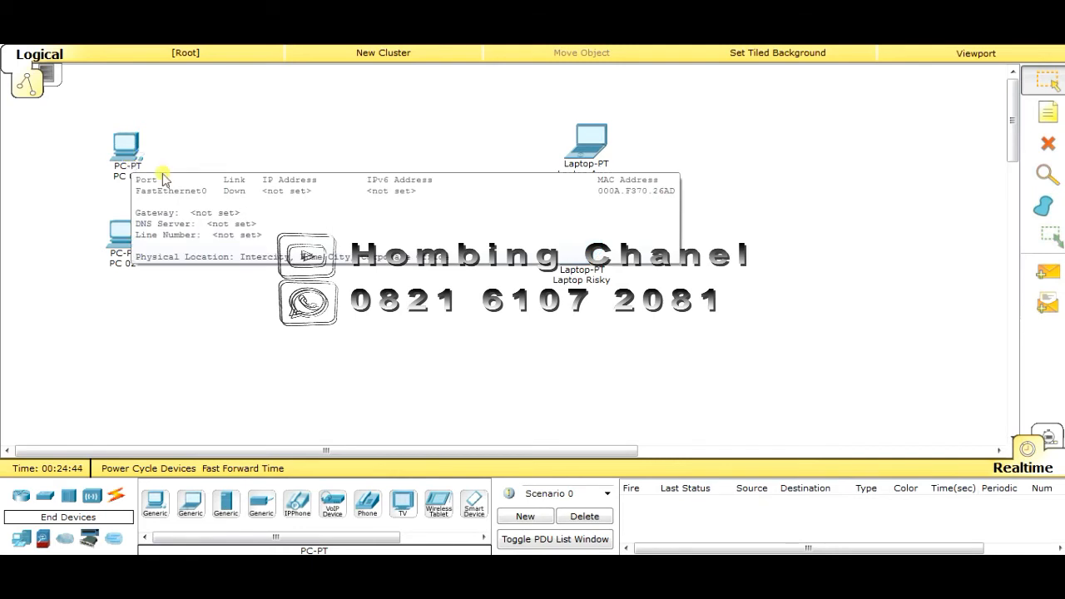
pyautogui.moveTo(341, 215)
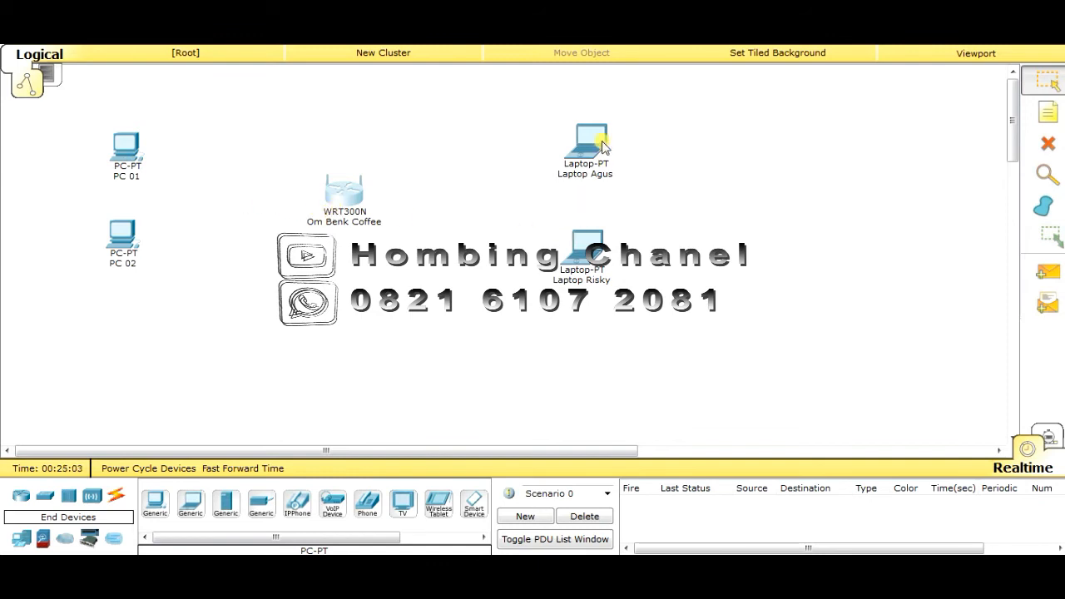
pyautogui.moveTo(603, 147)
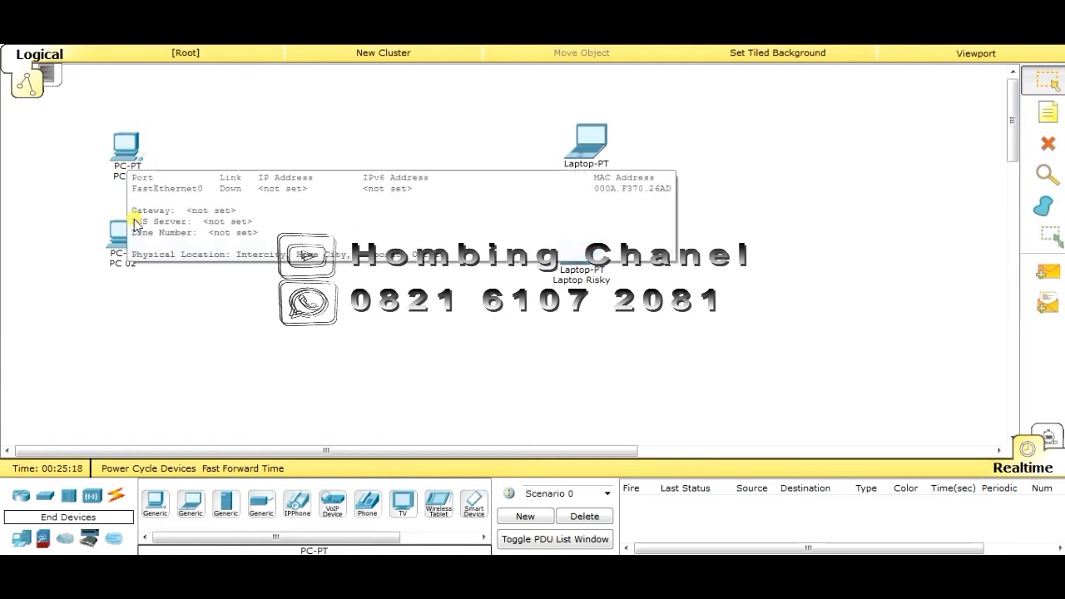
pyautogui.click(128, 153)
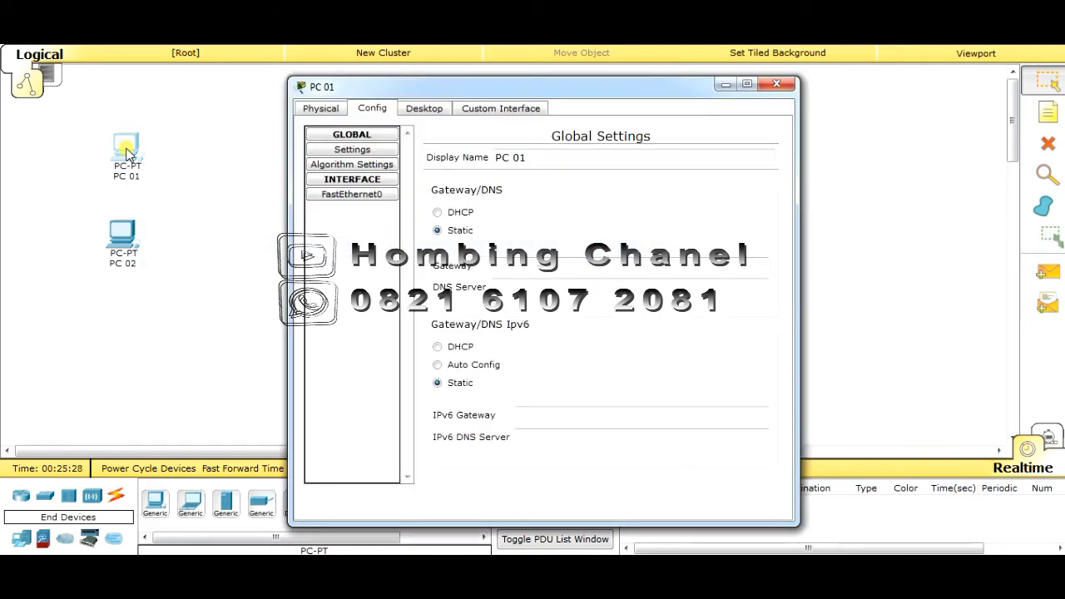
# Swap PC 01's wired card for the Linksys-WMP300N wireless module on its Physical view
pyautogui.click(335, 109)
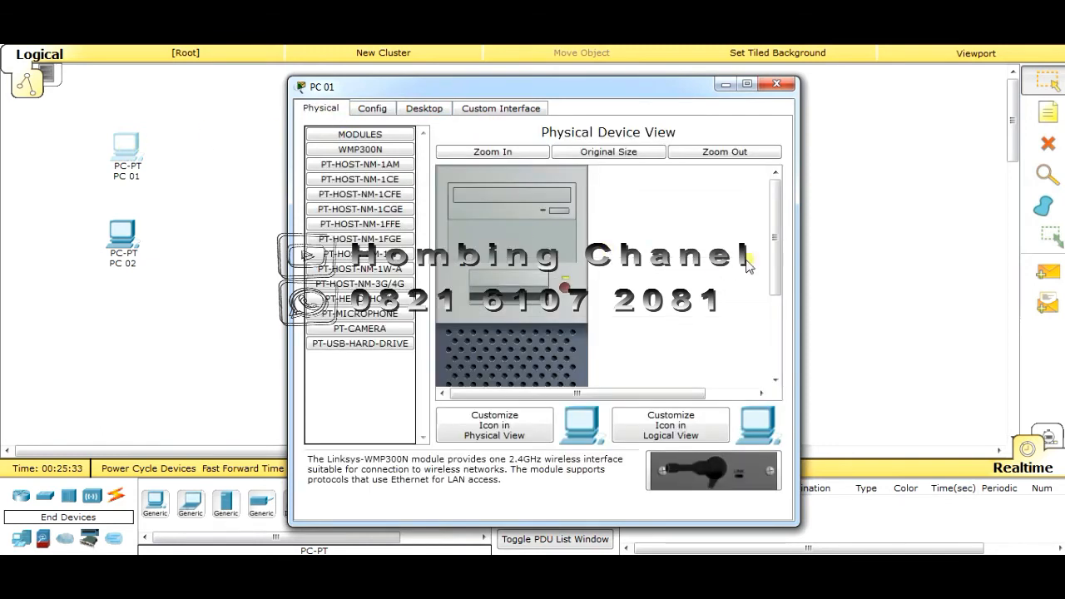
pyautogui.moveTo(775, 238); pyautogui.dragTo(776, 353)
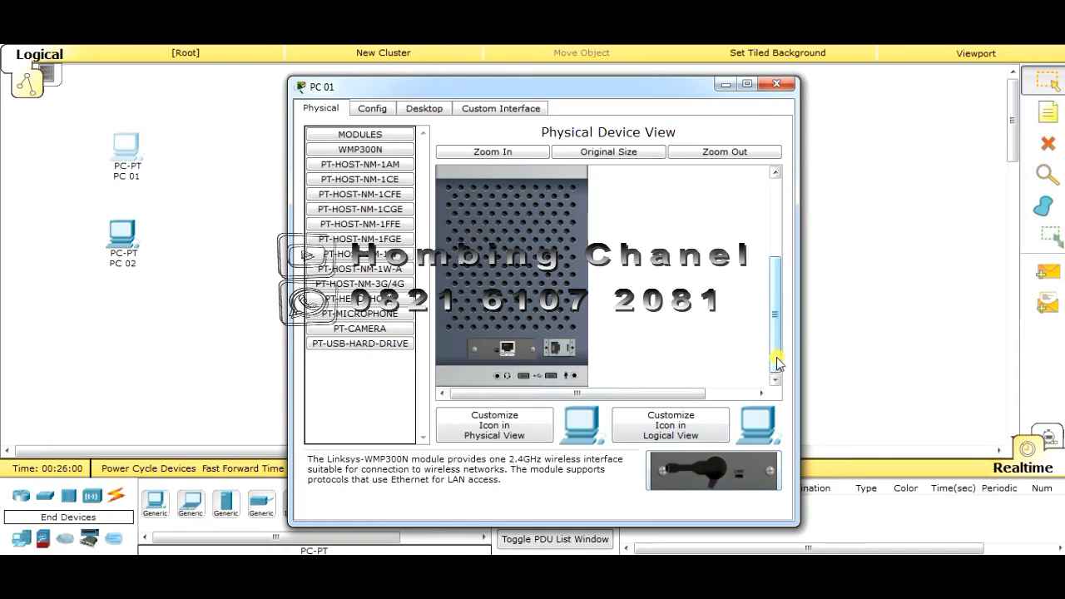
pyautogui.moveTo(776, 362); pyautogui.dragTo(777, 280)
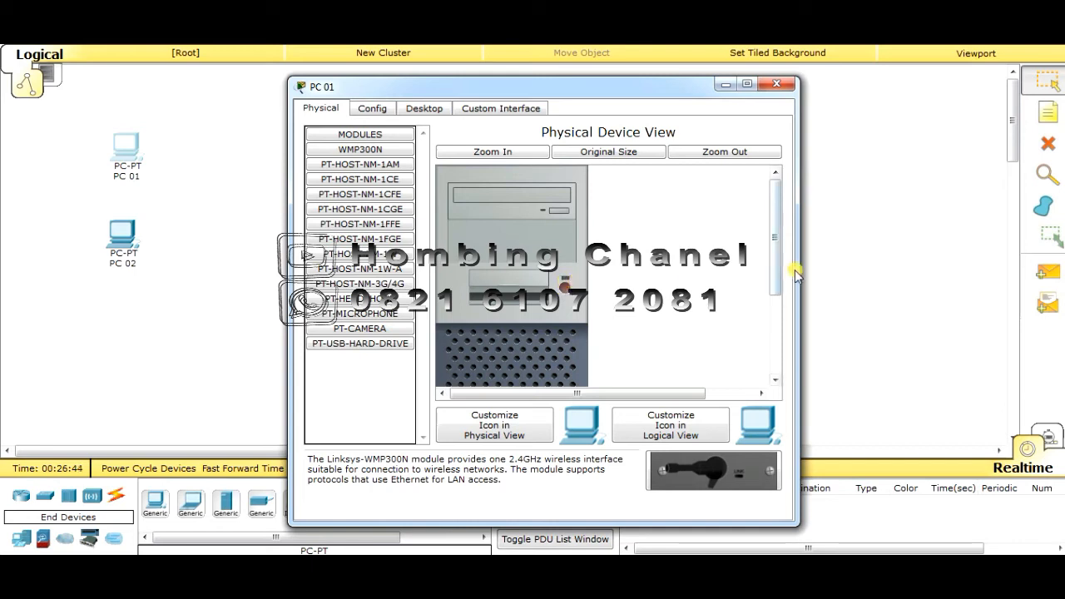
pyautogui.moveTo(775, 265); pyautogui.dragTo(775, 369)
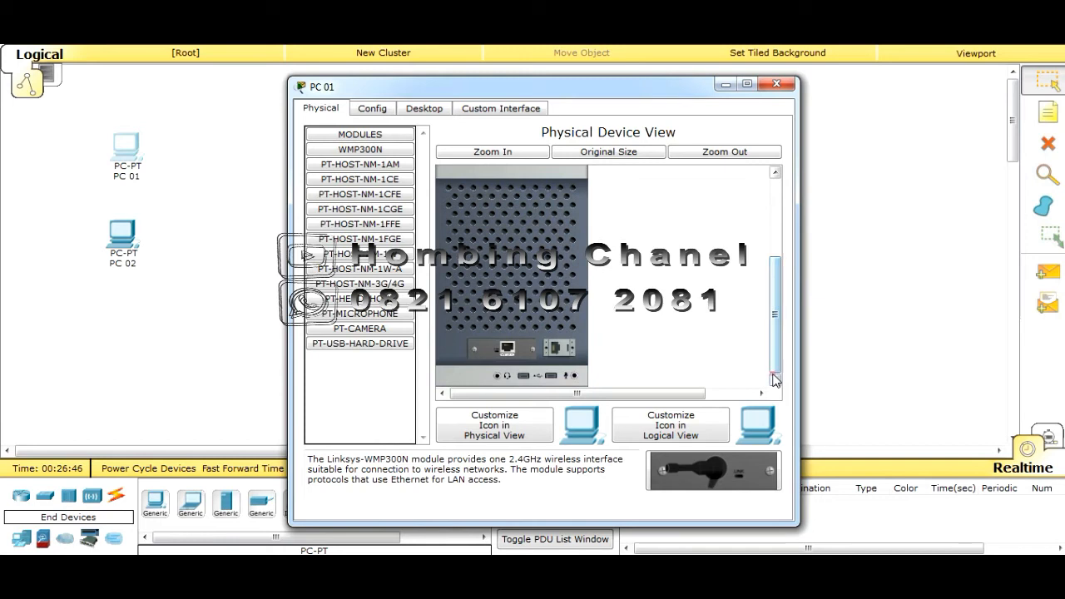
pyautogui.click(503, 349)
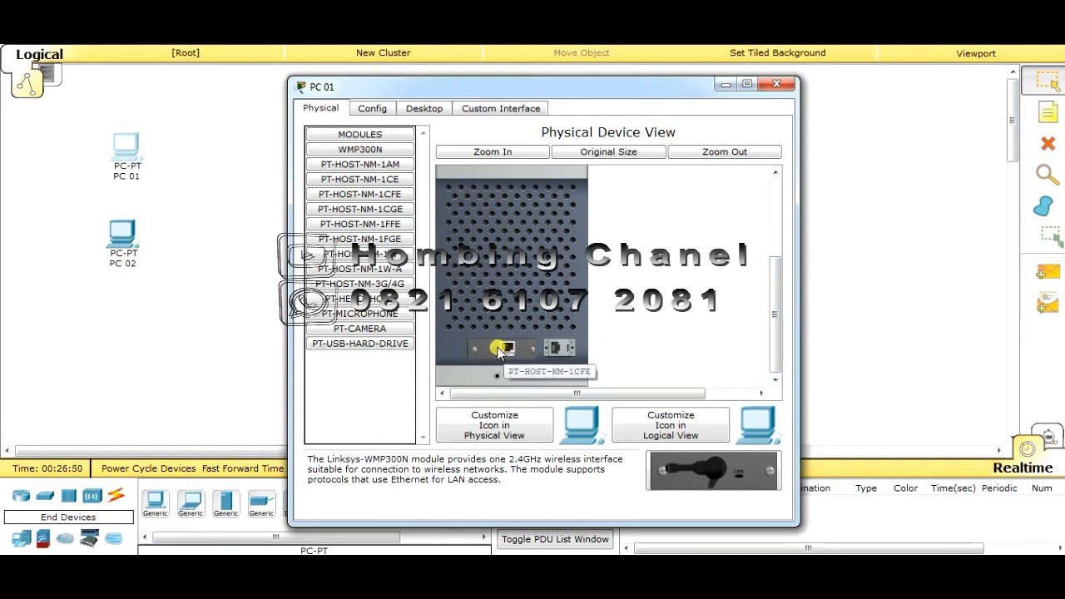
pyautogui.moveTo(501, 352); pyautogui.dragTo(721, 481)
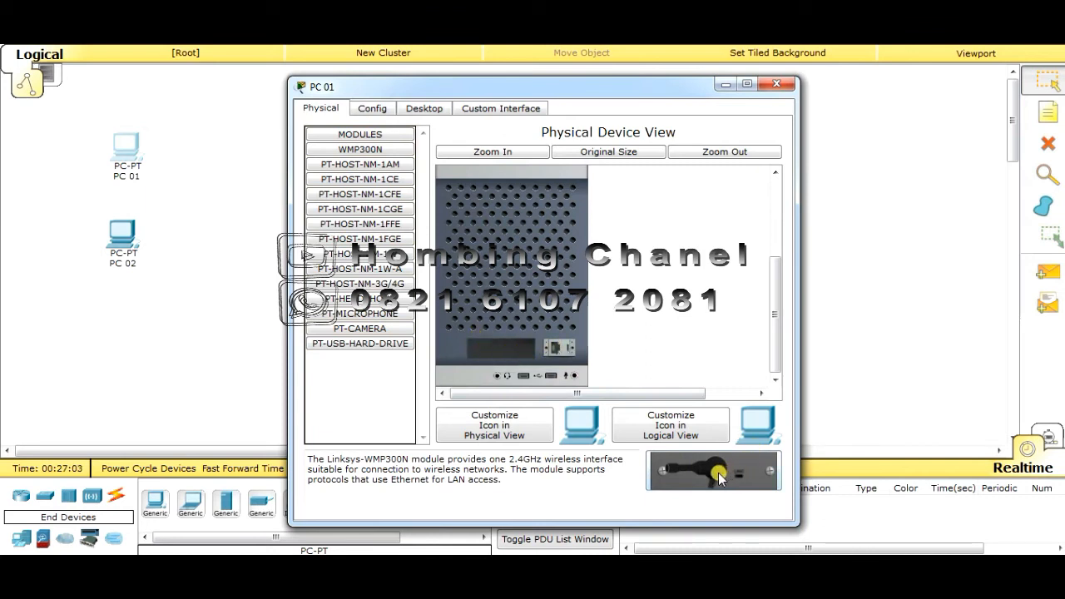
pyautogui.moveTo(720, 476); pyautogui.dragTo(508, 356)
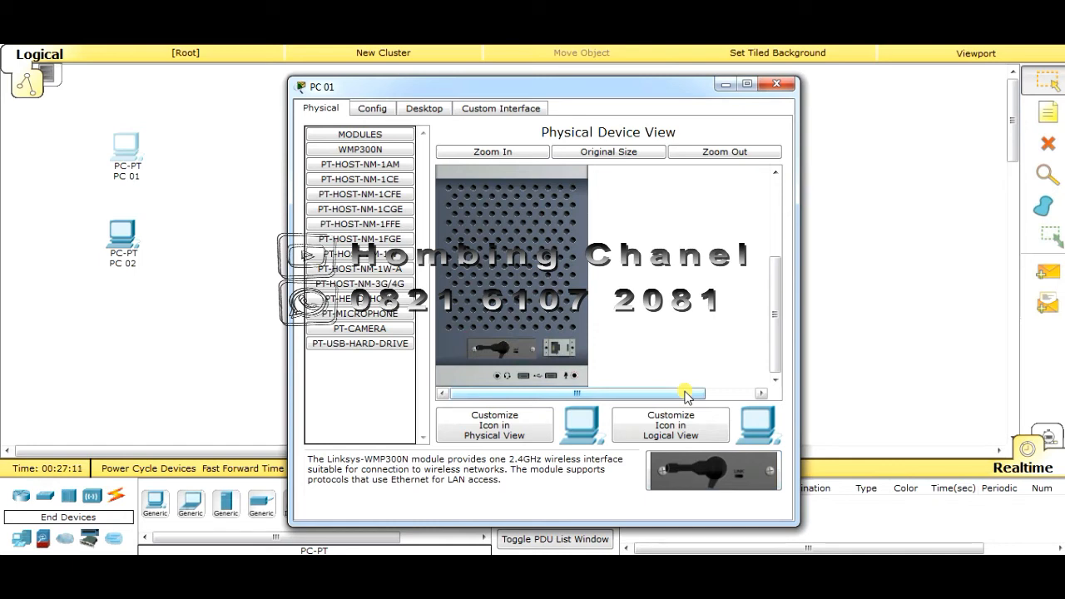
pyautogui.moveTo(771, 349); pyautogui.dragTo(774, 277)
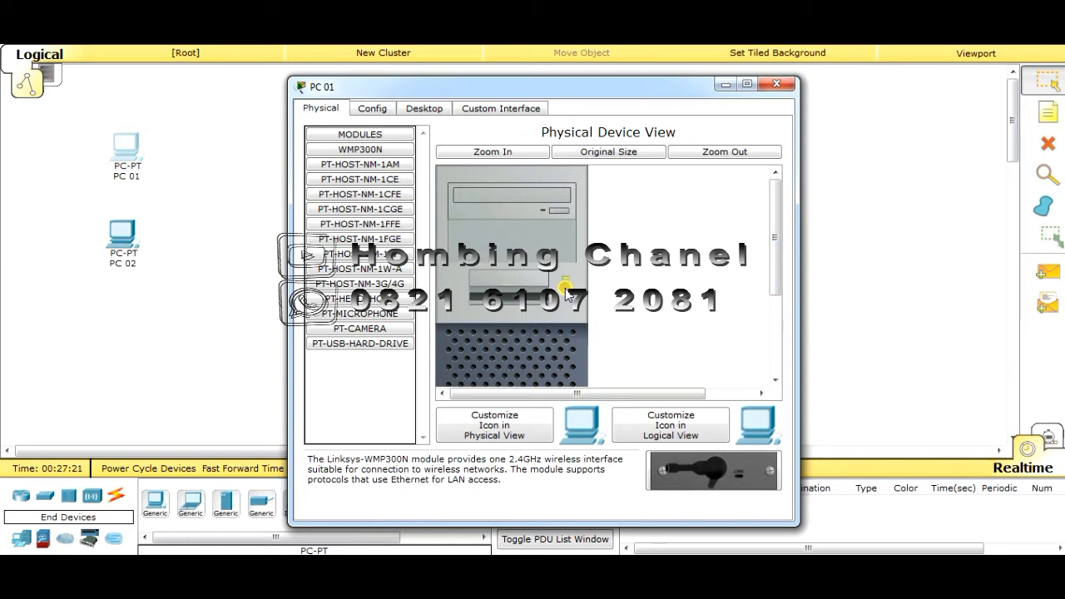
pyautogui.click(373, 109)
# Launch PC Wireless on PC 01 and list networks in range, revealing the Om Benk network
pyautogui.click(425, 109)
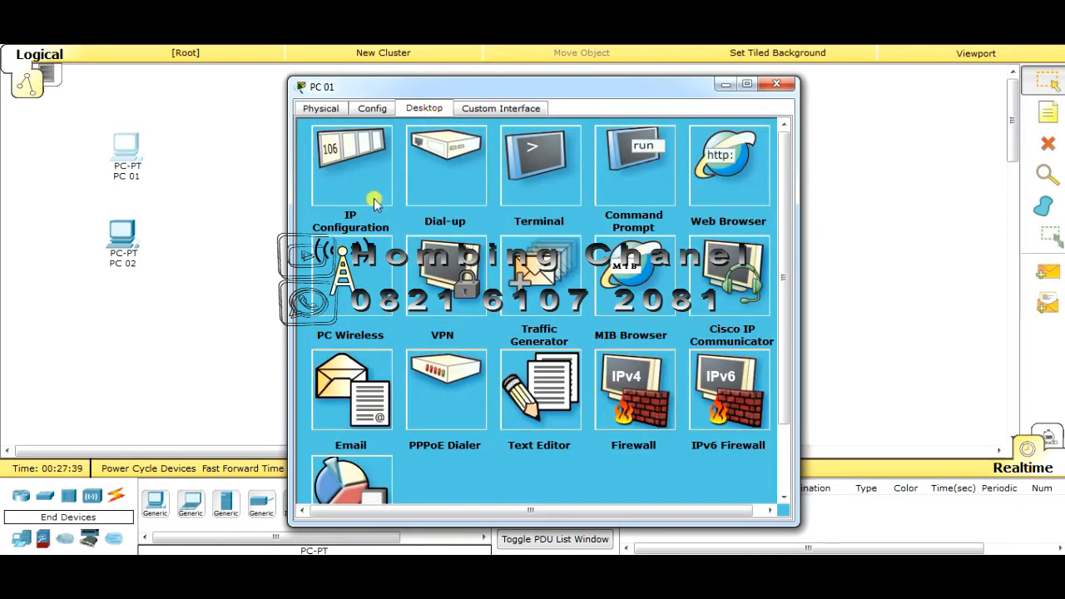
pyautogui.click(345, 278)
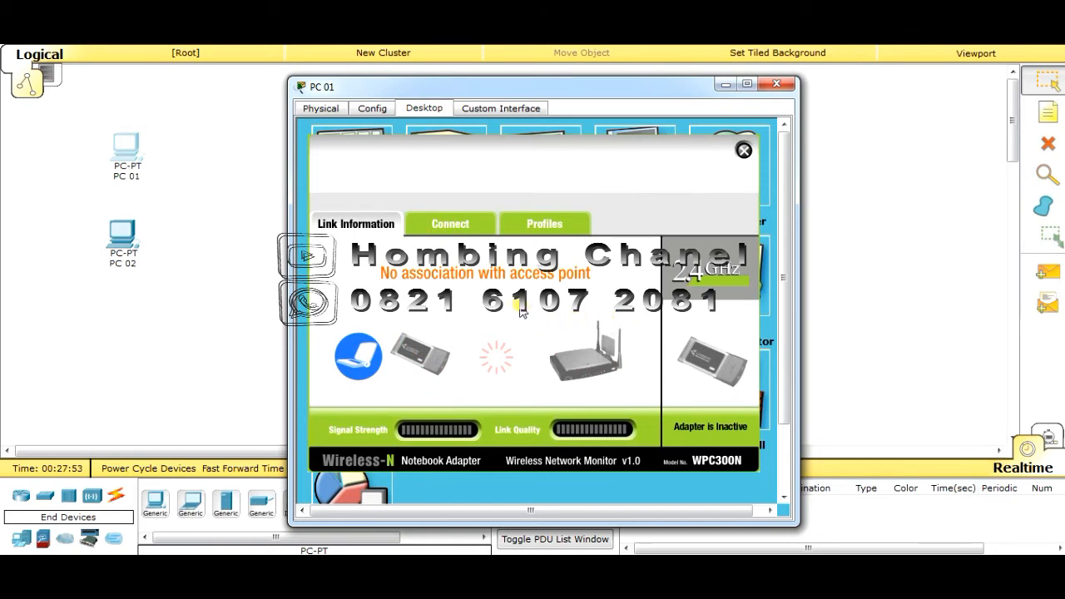
pyautogui.click(447, 230)
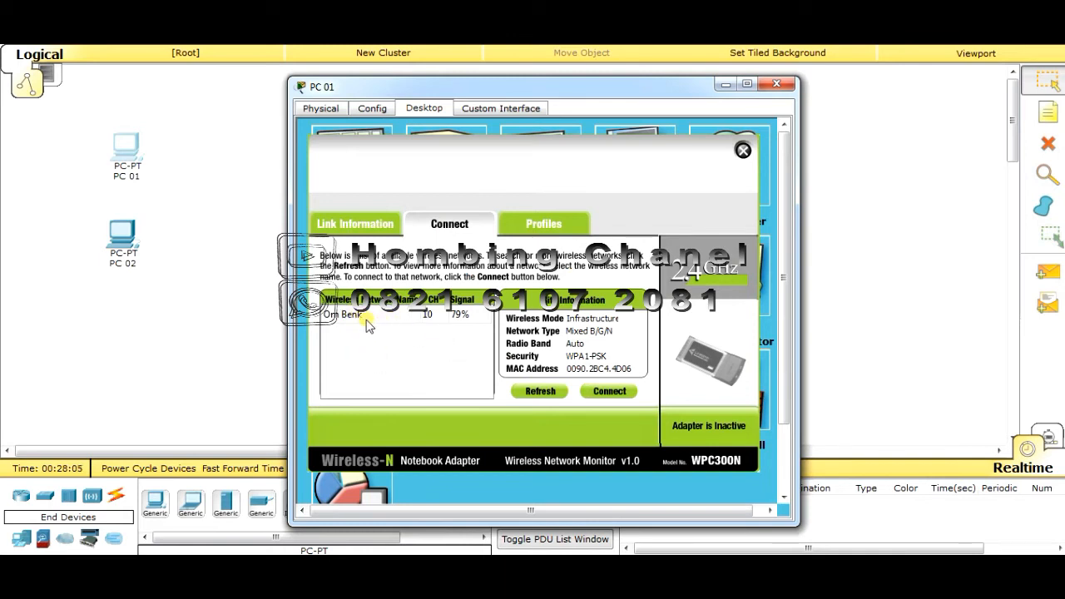
pyautogui.moveTo(514, 91); pyautogui.dragTo(768, 79)
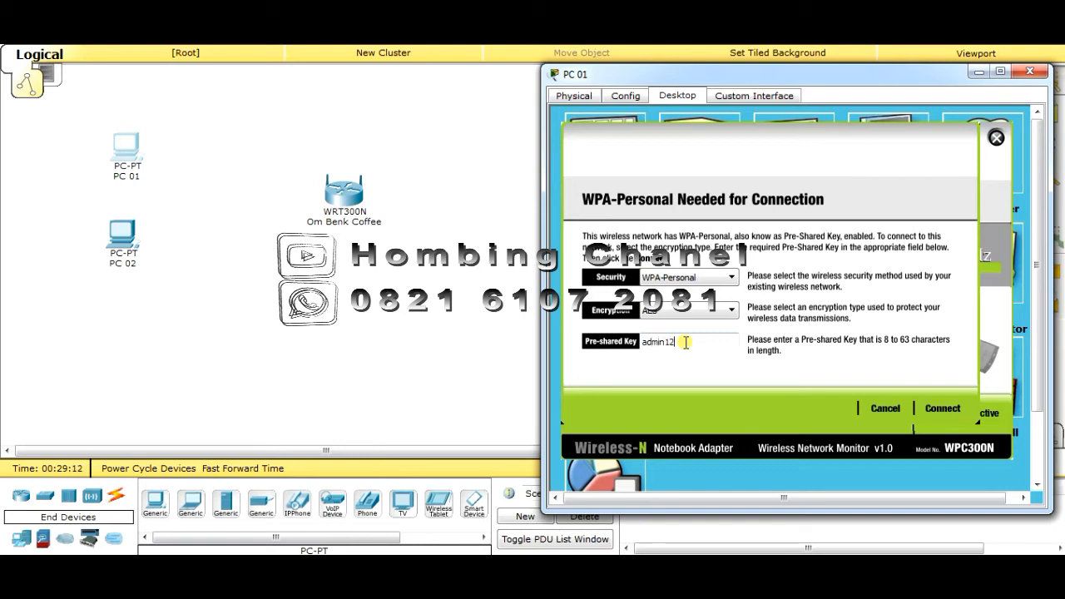
# Finish the WPA pre-shared key, connect PC 01 to Om Benk, and close its windows
pyautogui.write('4')
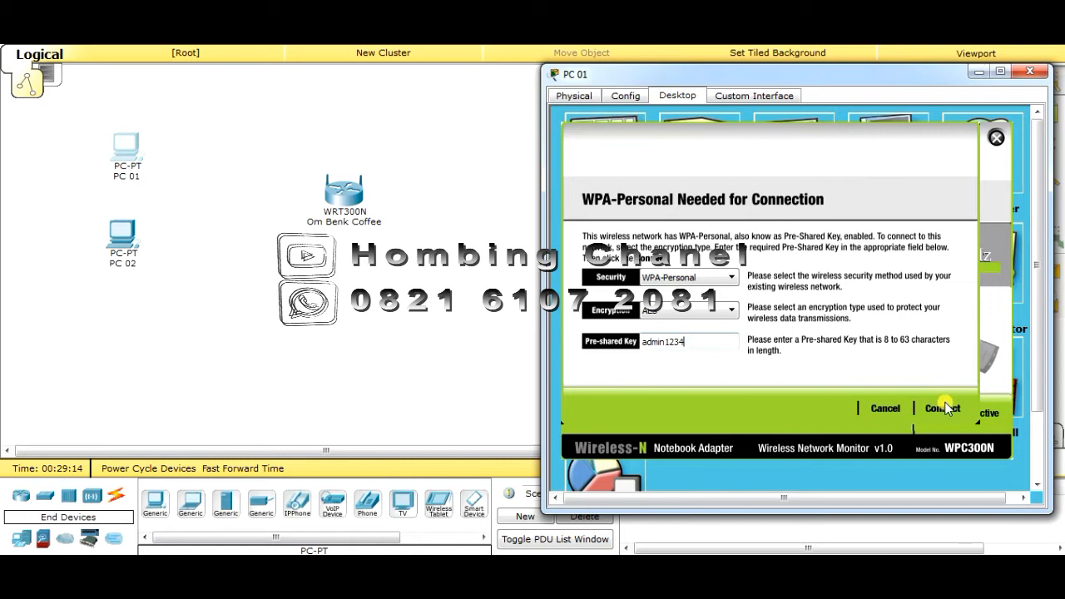
pyautogui.click(952, 411)
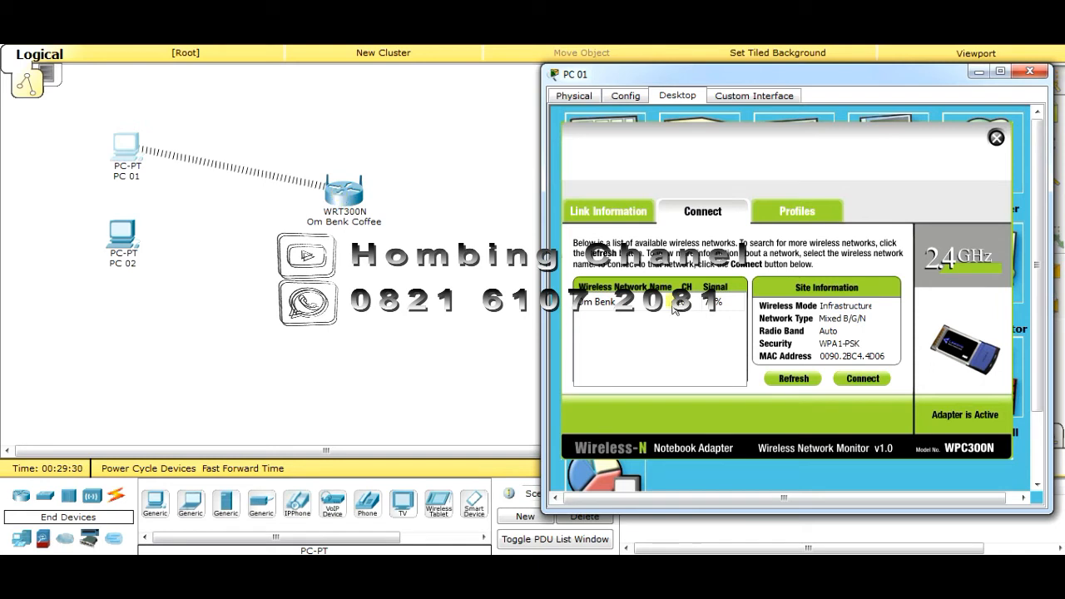
pyautogui.click(996, 139)
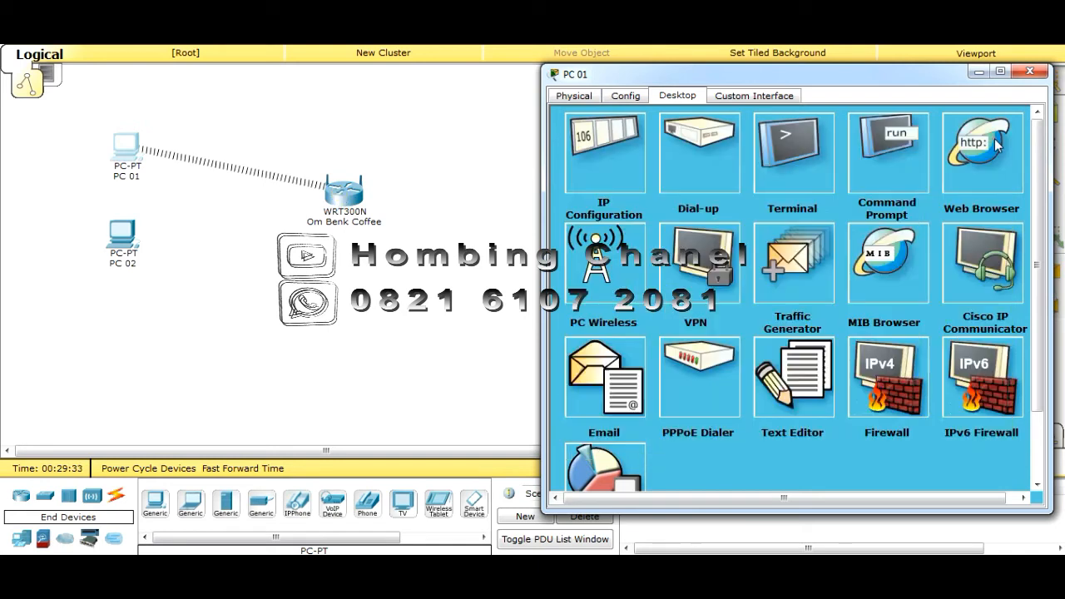
pyautogui.click(1028, 75)
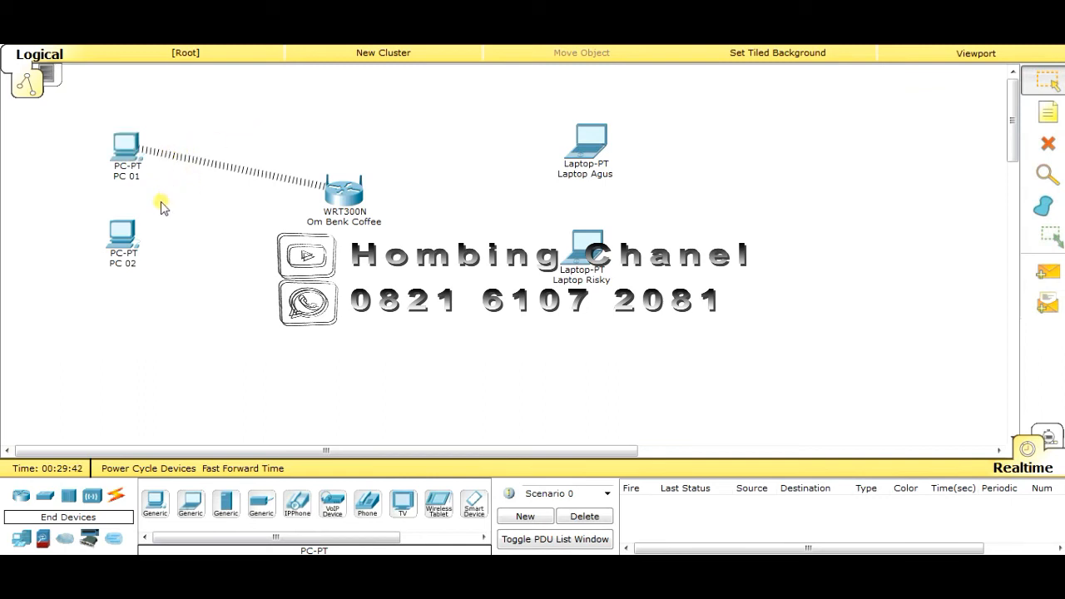
# Swap PC 02's Ethernet card for the WMP300N wireless module and power it back on
pyautogui.moveTo(123, 248)
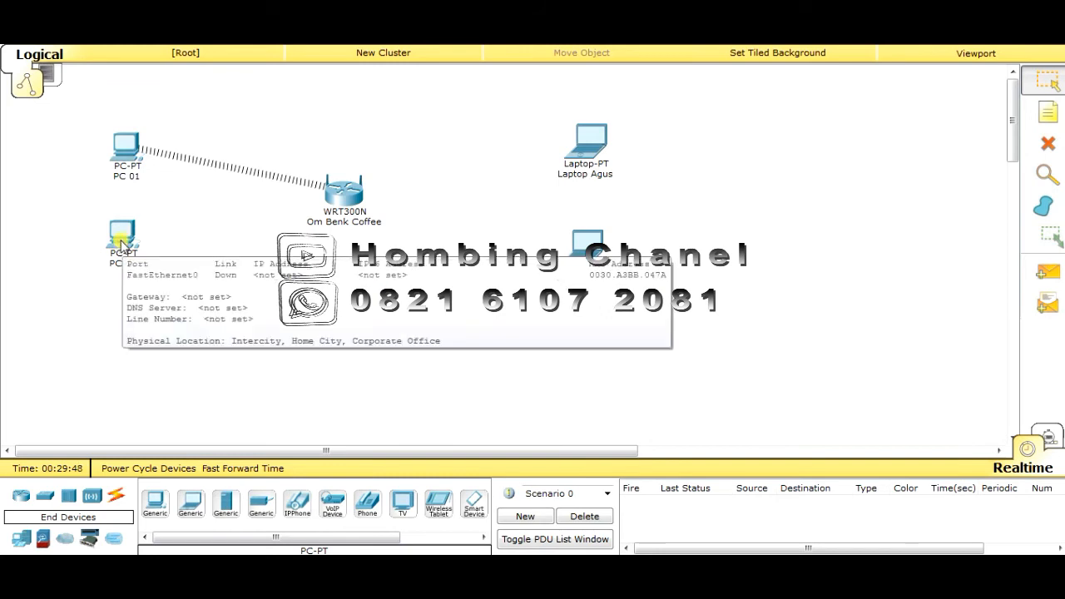
pyautogui.click(123, 243)
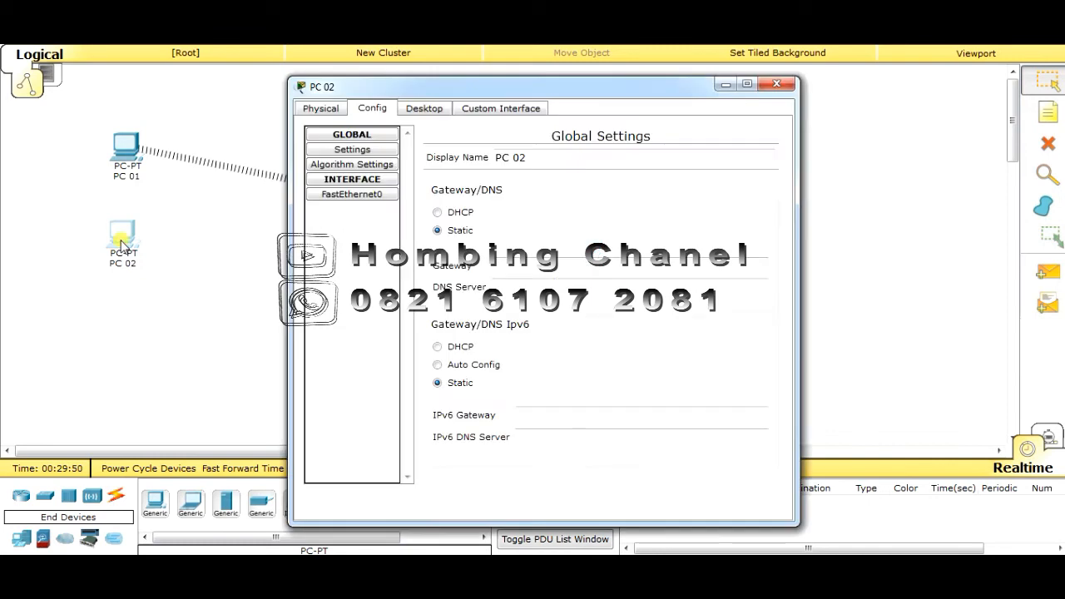
pyautogui.click(318, 110)
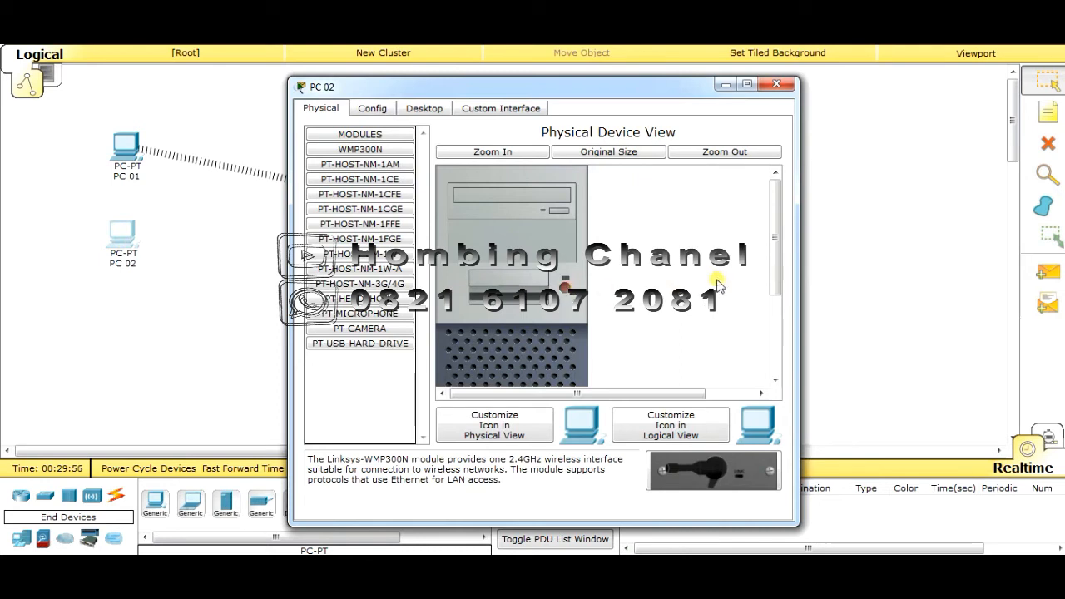
pyautogui.moveTo(775, 266); pyautogui.dragTo(779, 348)
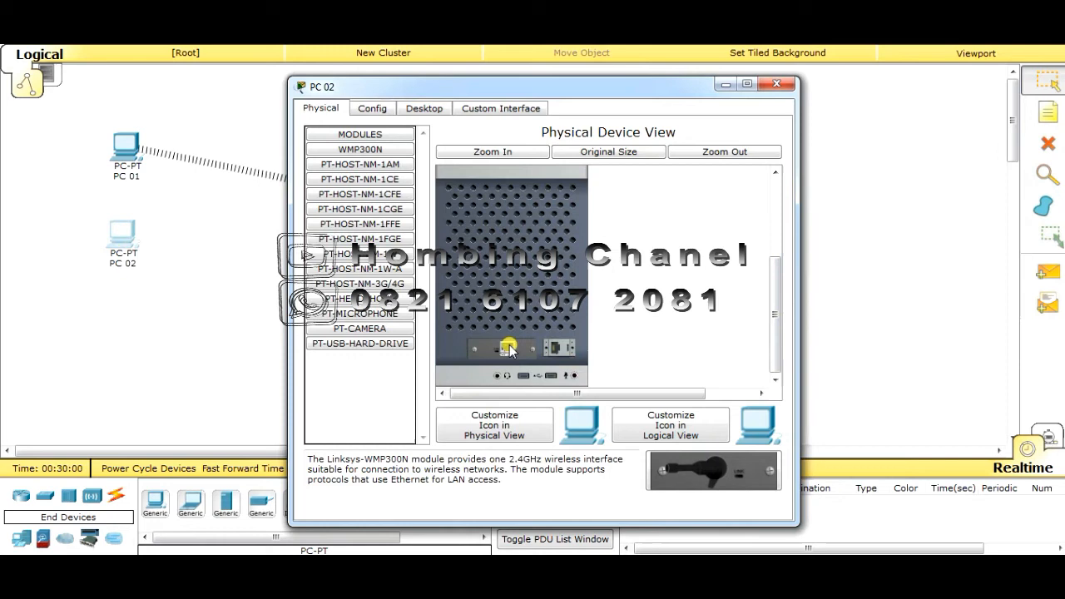
pyautogui.moveTo(510, 350); pyautogui.dragTo(708, 478)
pyautogui.moveTo(707, 478); pyautogui.dragTo(507, 353)
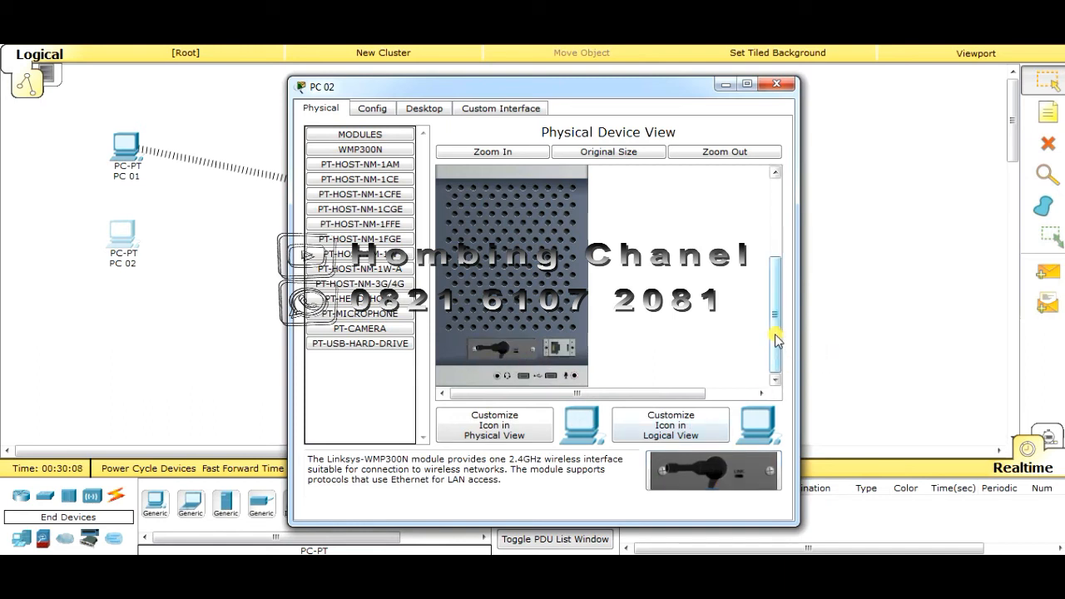
pyautogui.moveTo(776, 340); pyautogui.dragTo(795, 262)
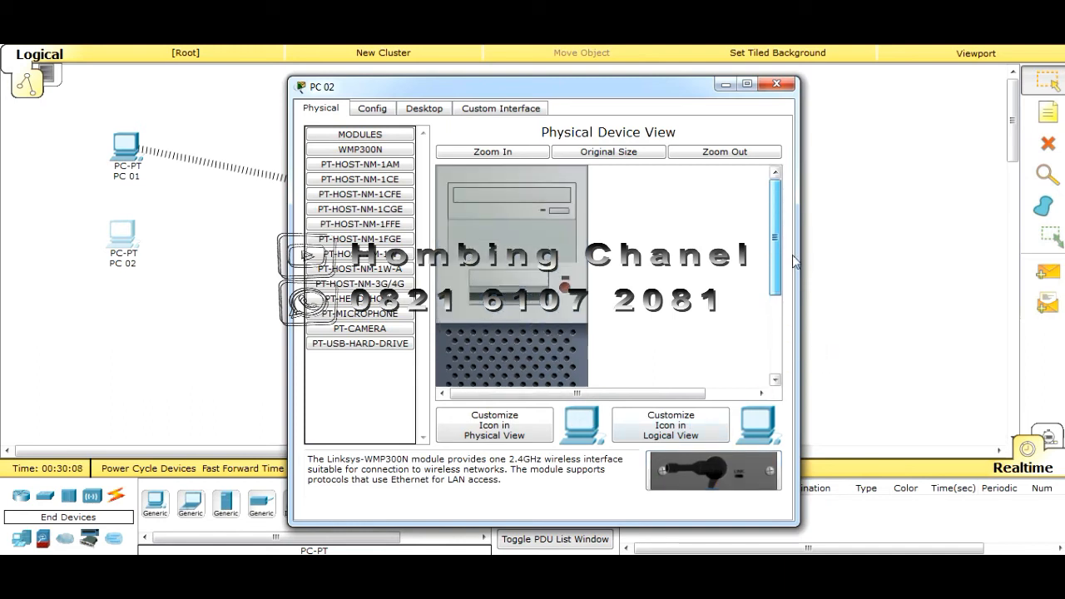
pyautogui.click(564, 288)
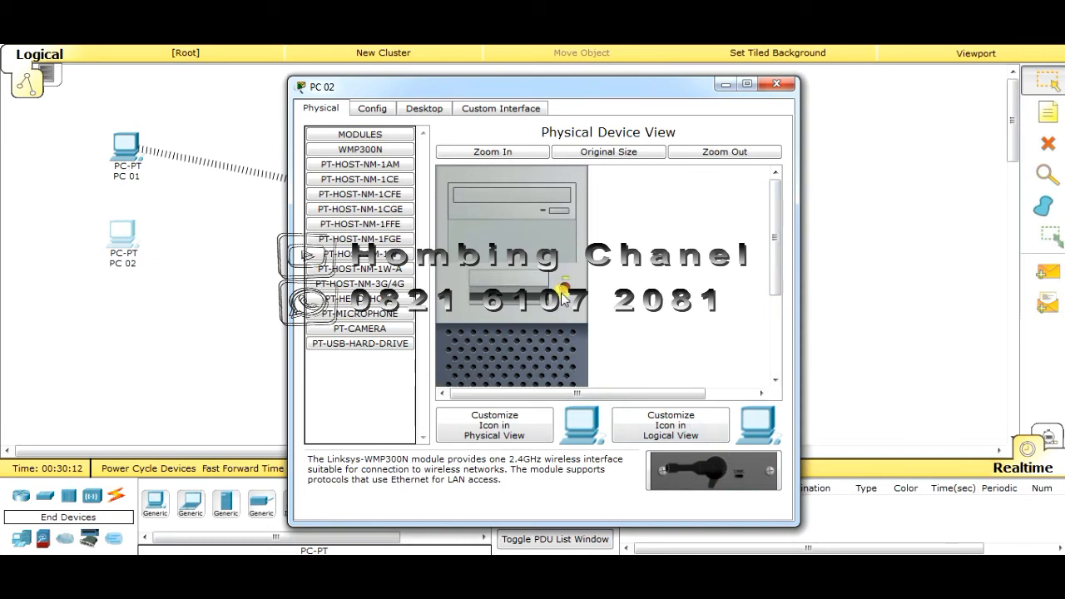
pyautogui.click(427, 109)
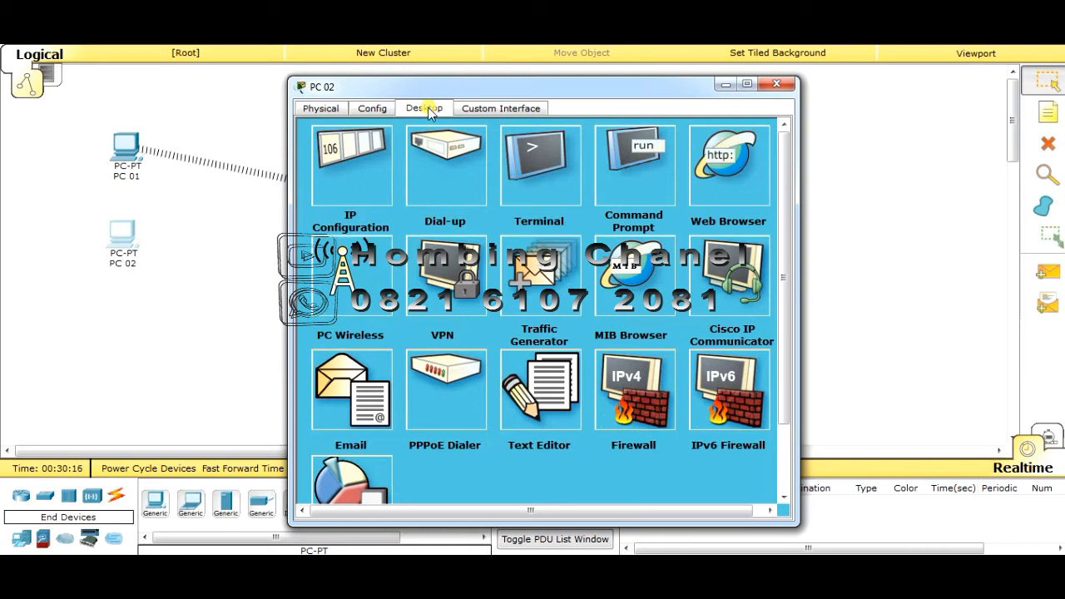
# Connect PC 02 to the Om Benk network with the WPA pre-shared key via PC Wireless
pyautogui.click(341, 287)
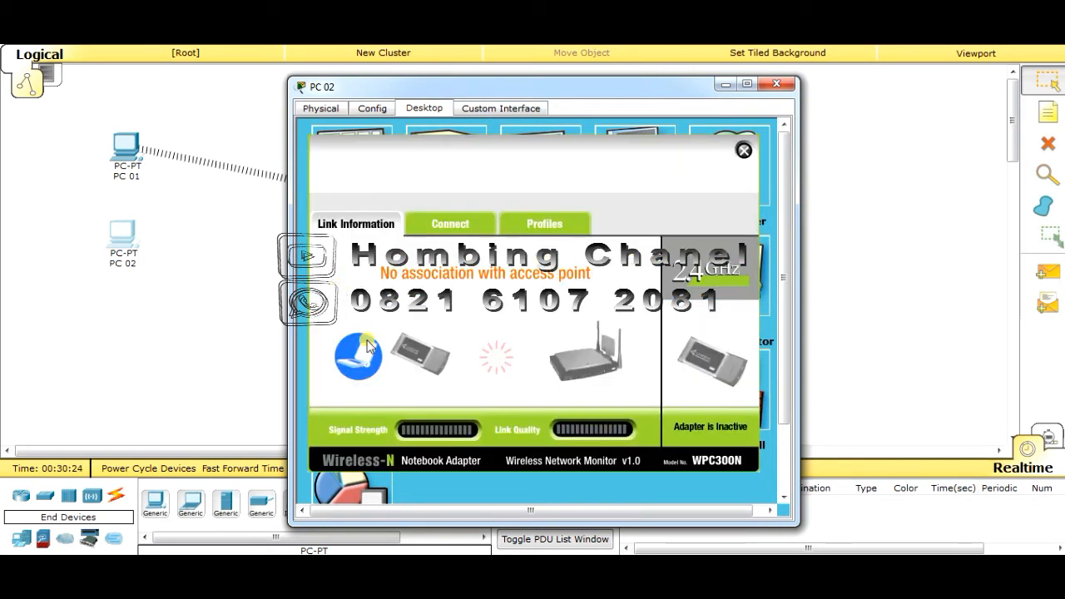
pyautogui.click(448, 228)
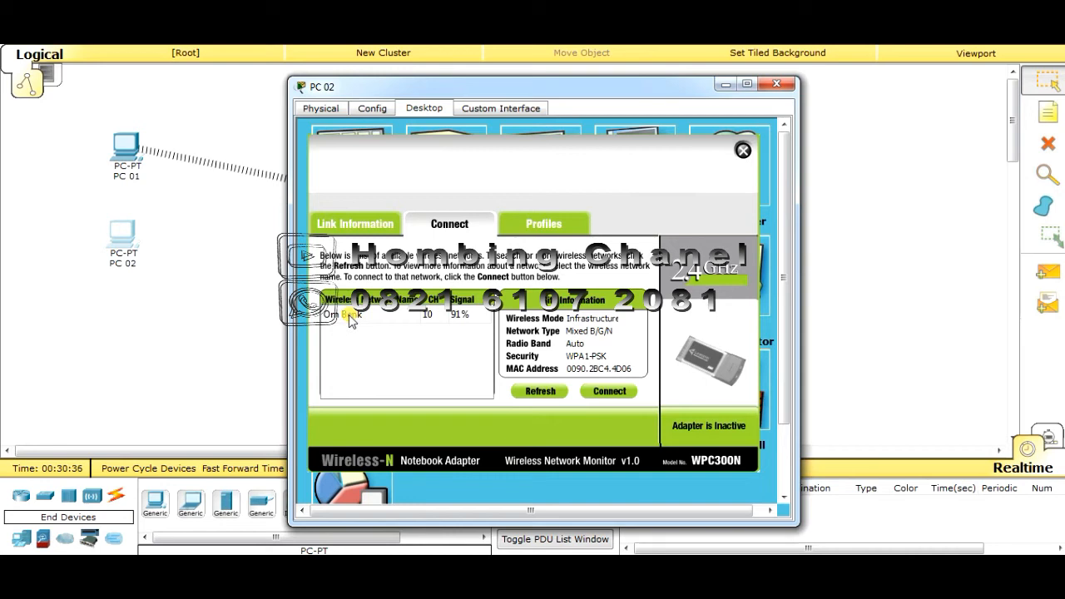
pyautogui.click(351, 317)
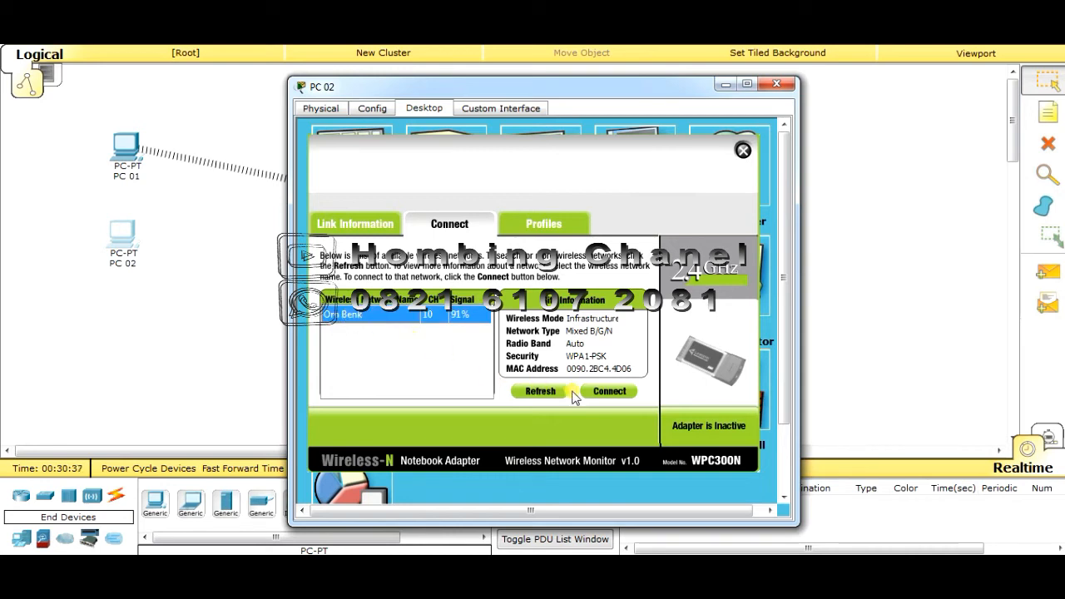
pyautogui.click(606, 395)
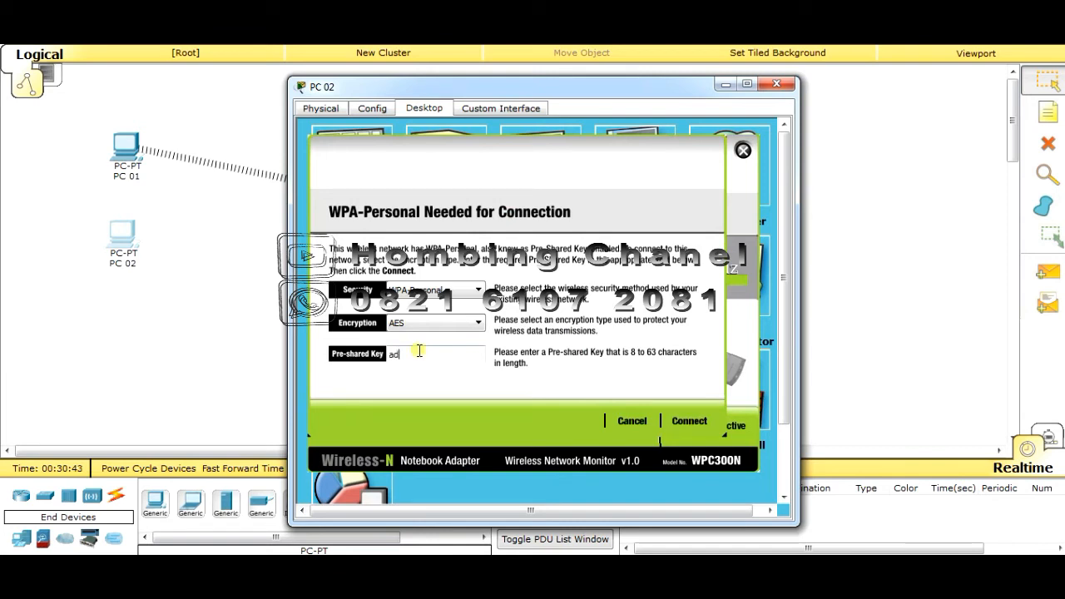
pyautogui.click(419, 352)
pyautogui.write('admin1234')
pyautogui.moveTo(510, 90); pyautogui.dragTo(825, 77)
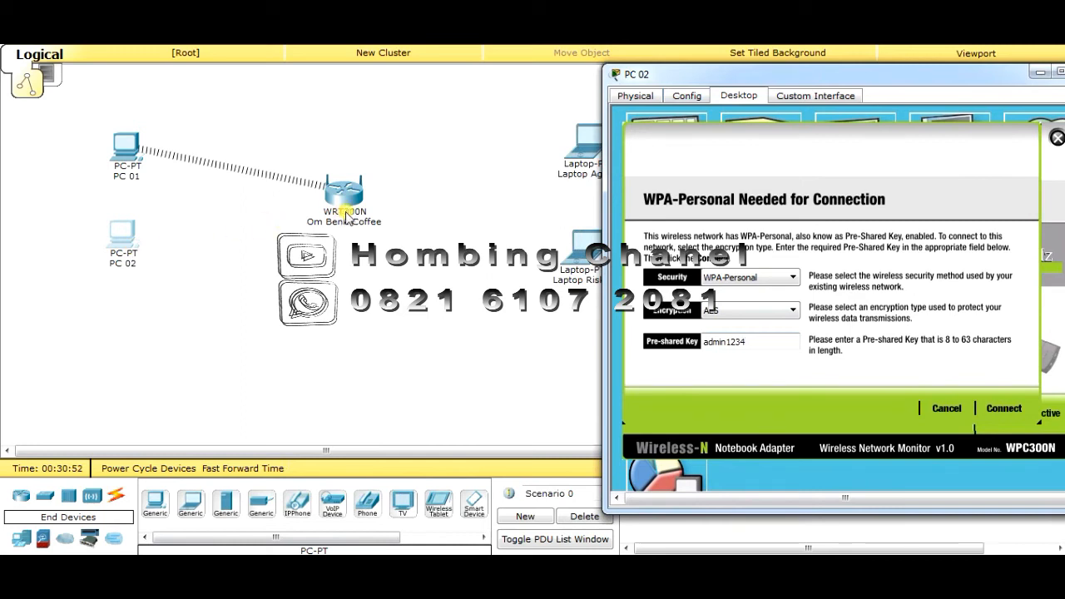
pyautogui.click(1001, 407)
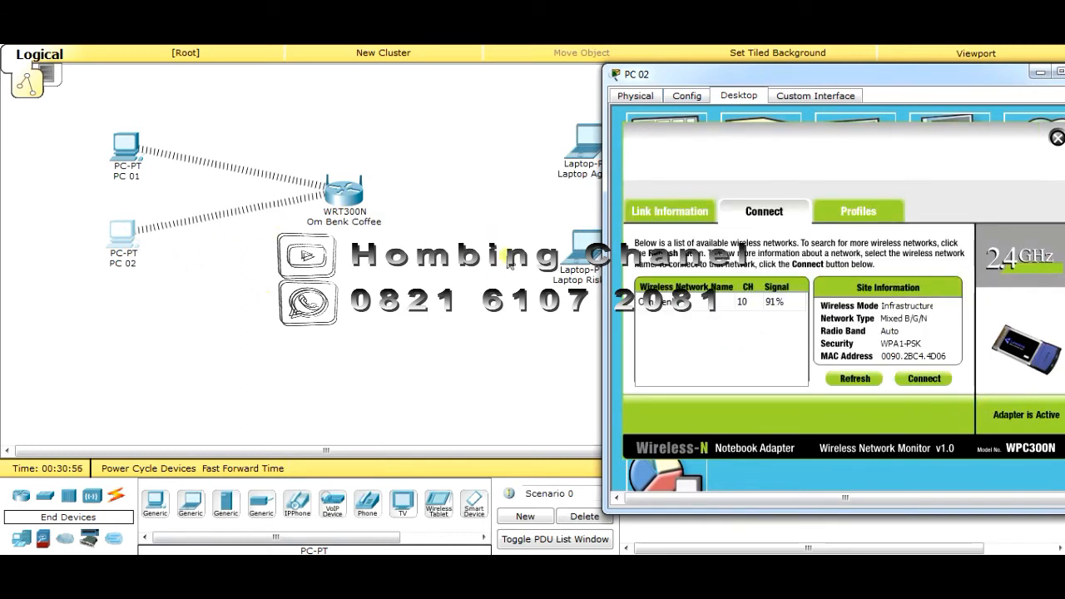
# Reopen PC Wireless to confirm PC 02's link to Om Benk, then close it
pyautogui.moveTo(993, 74); pyautogui.dragTo(730, 79)
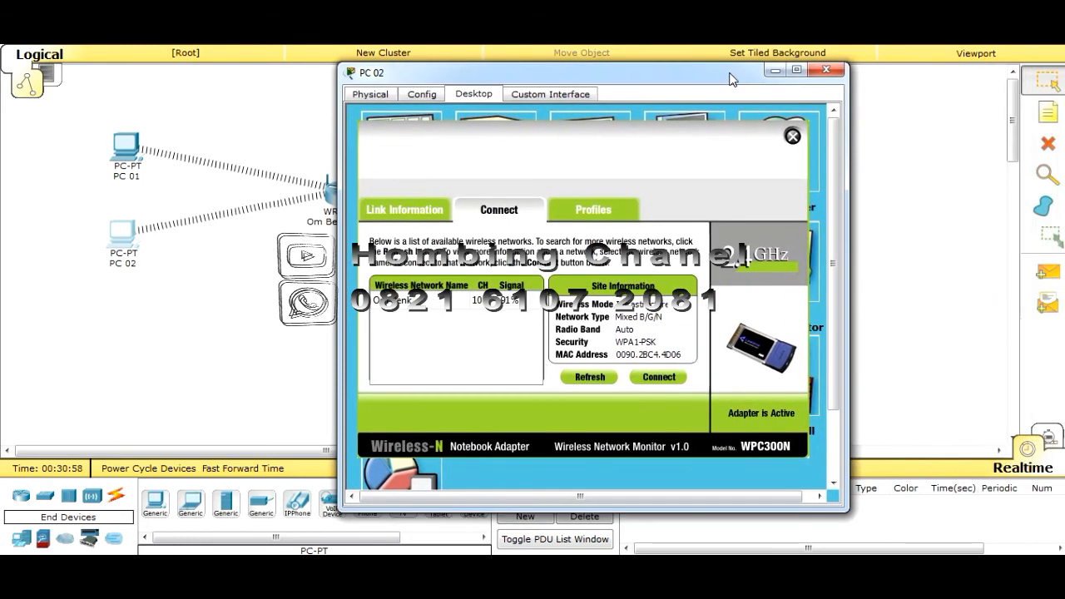
pyautogui.click(793, 135)
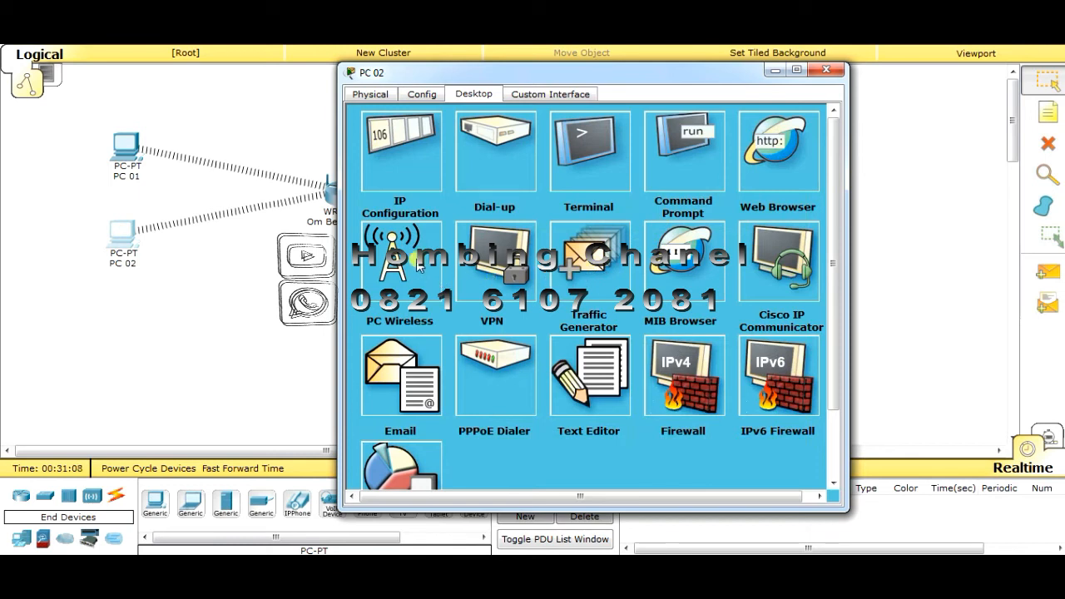
pyautogui.click(391, 279)
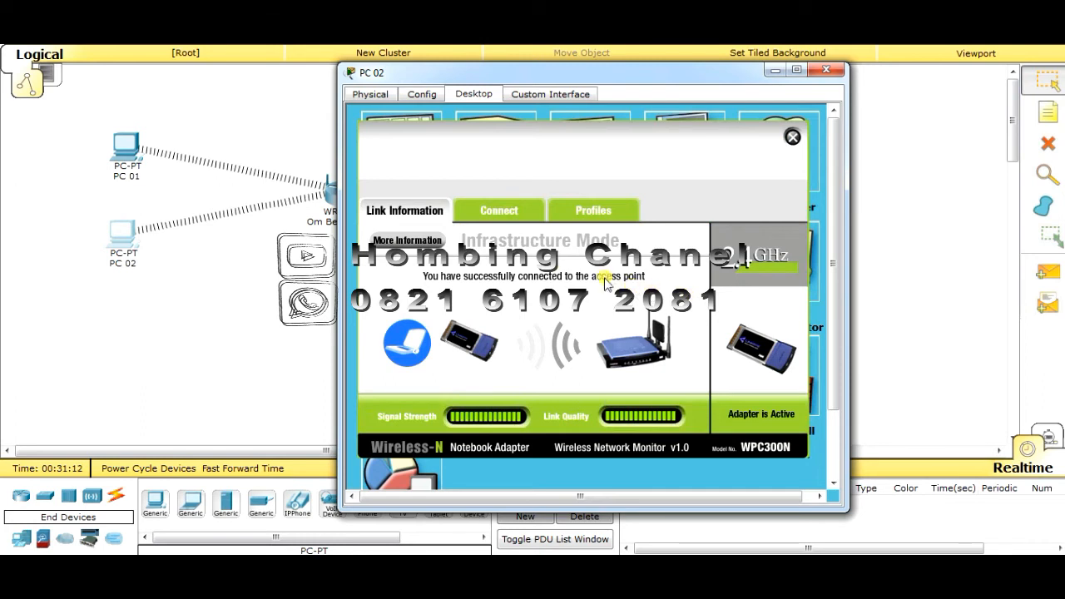
pyautogui.click(792, 137)
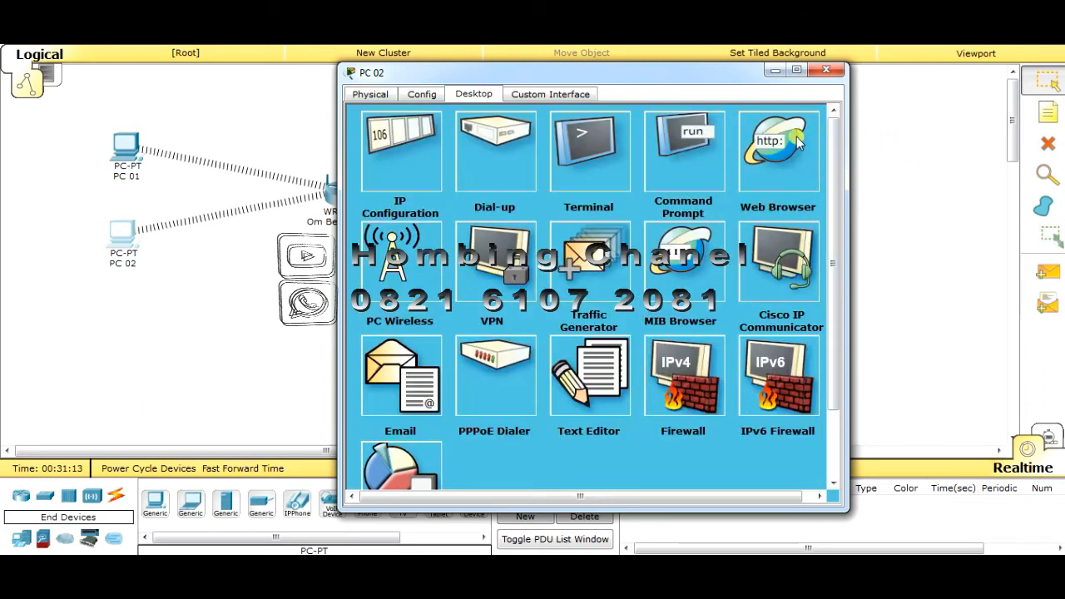
# Close PC 02's window and check the info popups of PC 01, PC 02 and the first laptop
pyautogui.click(828, 73)
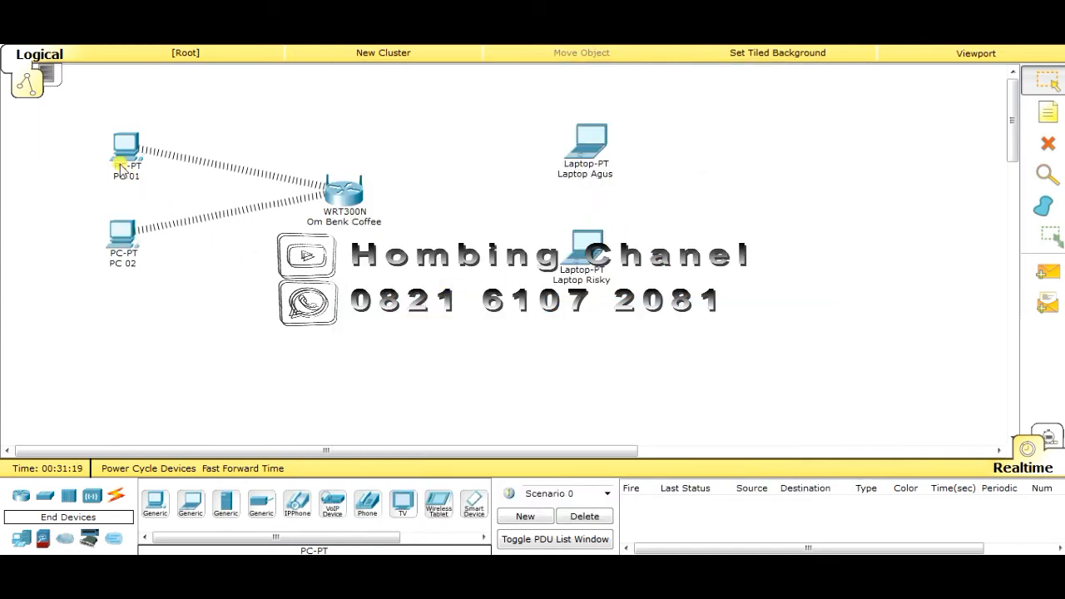
pyautogui.moveTo(130, 178)
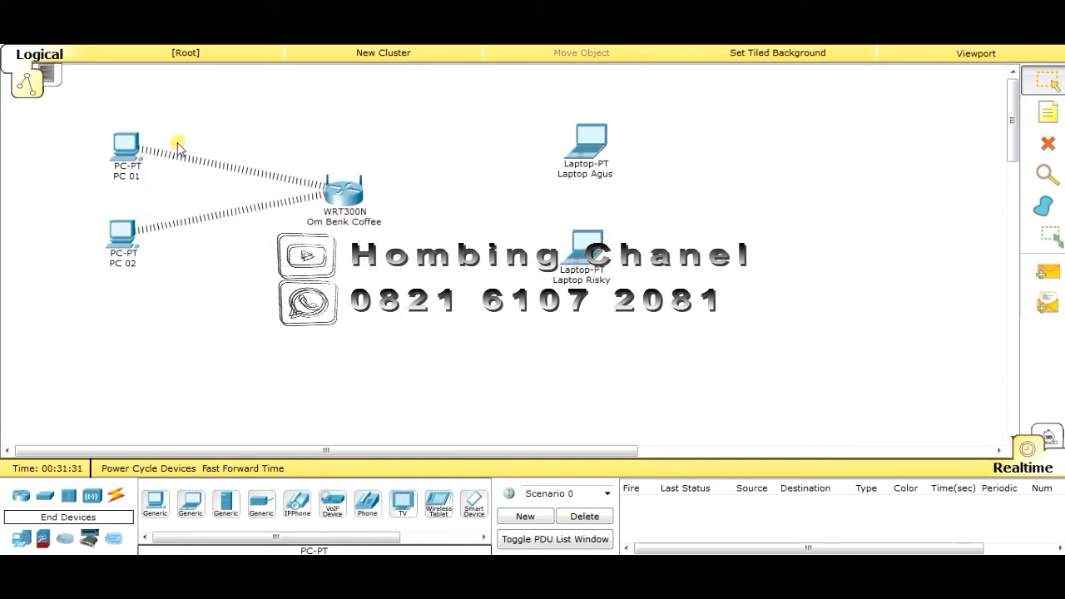
pyautogui.moveTo(133, 161)
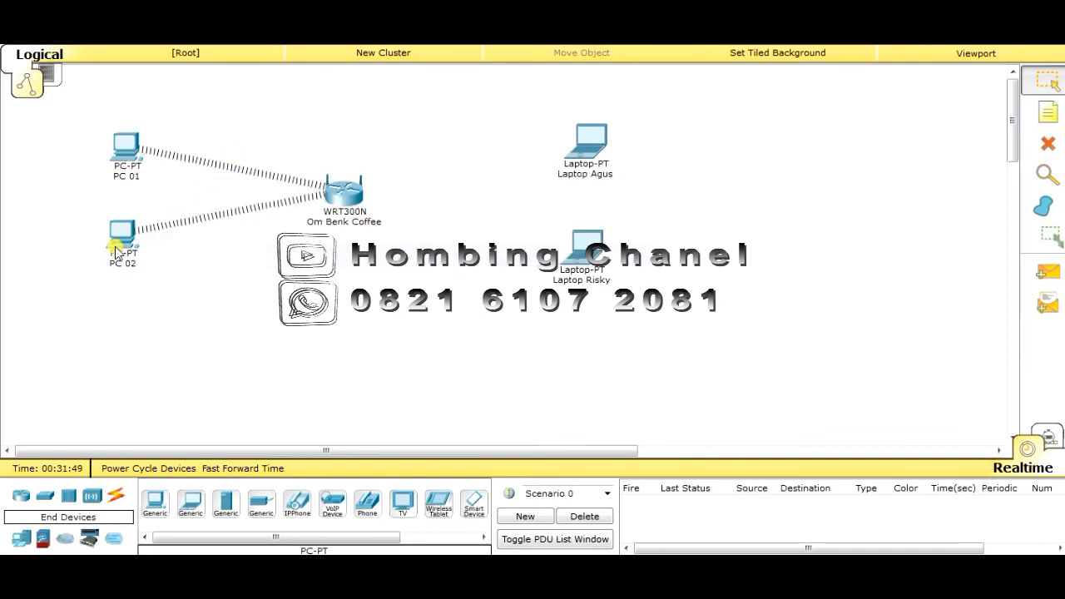
pyautogui.moveTo(116, 250)
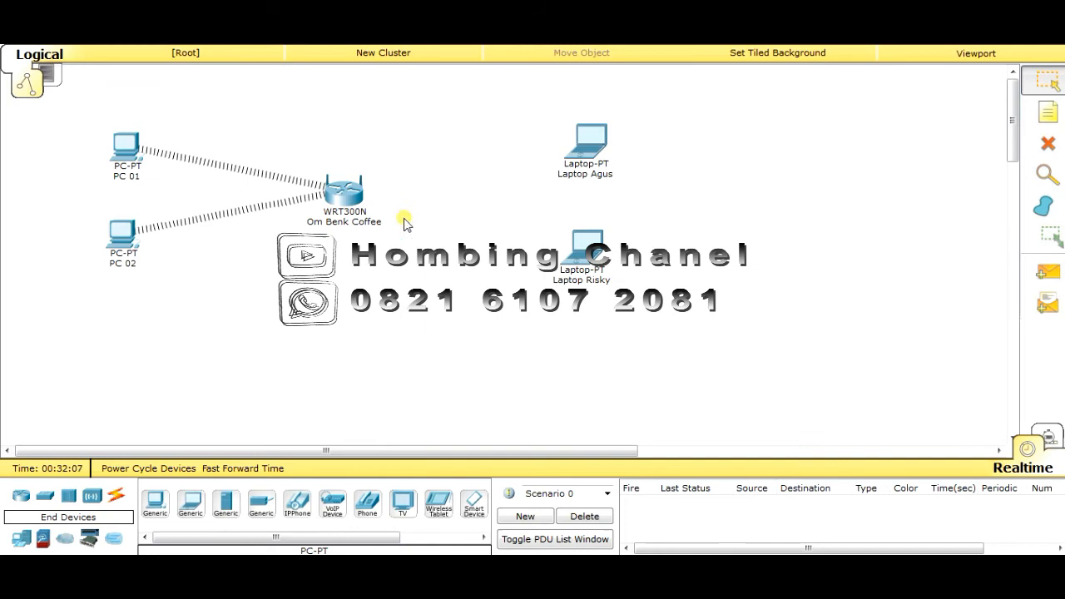
pyautogui.click(369, 583)
pyautogui.moveTo(601, 156)
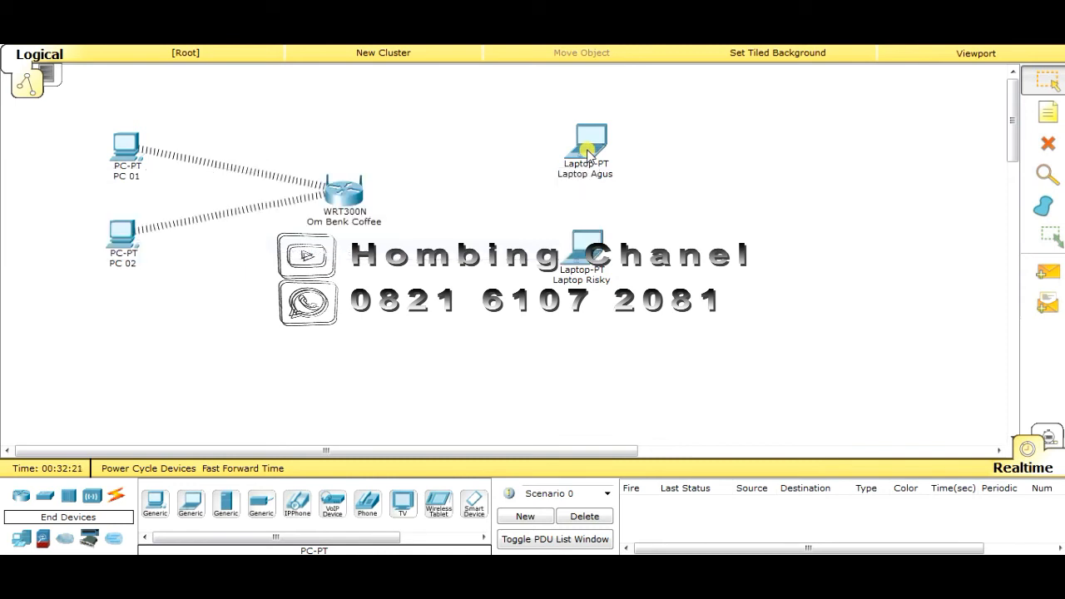
# Replace the first laptop's wired module with the Linksys-WPC300N card and power it back on
pyautogui.click(588, 155)
pyautogui.click(321, 109)
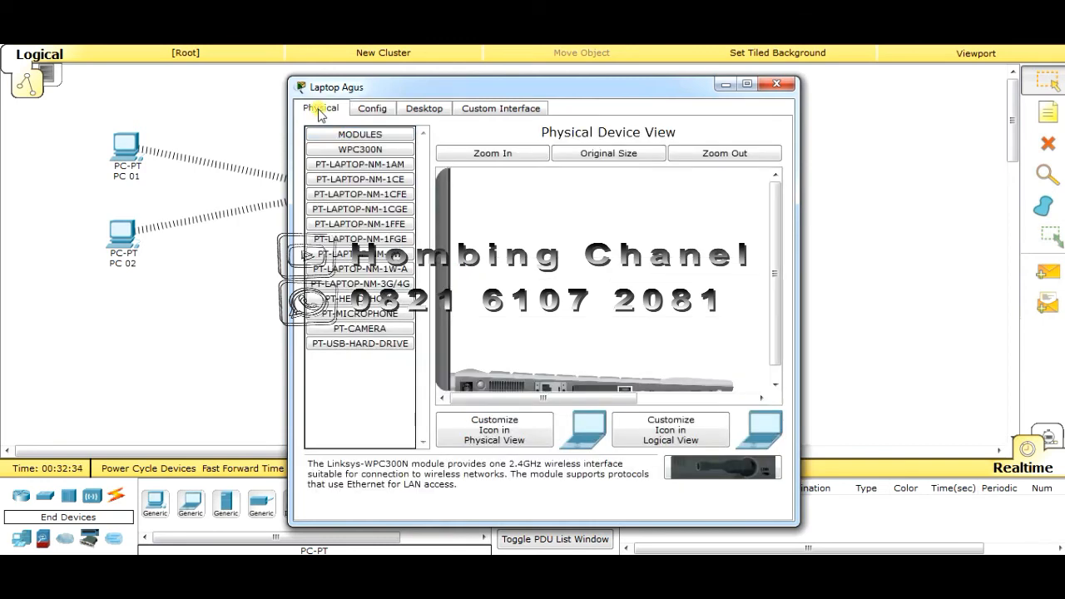
pyautogui.moveTo(772, 258); pyautogui.dragTo(774, 314)
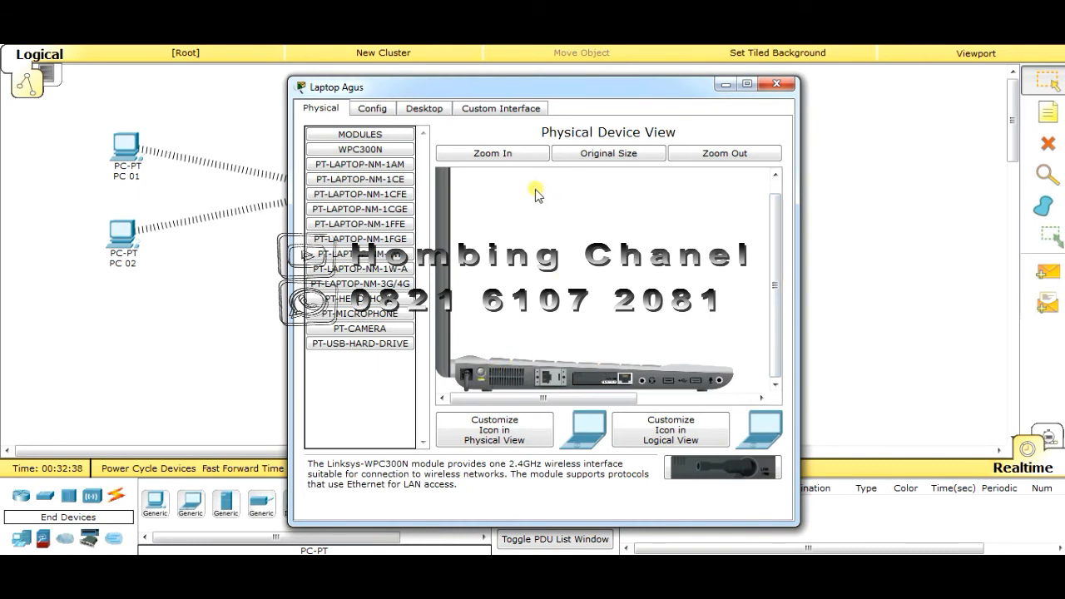
pyautogui.click(504, 156)
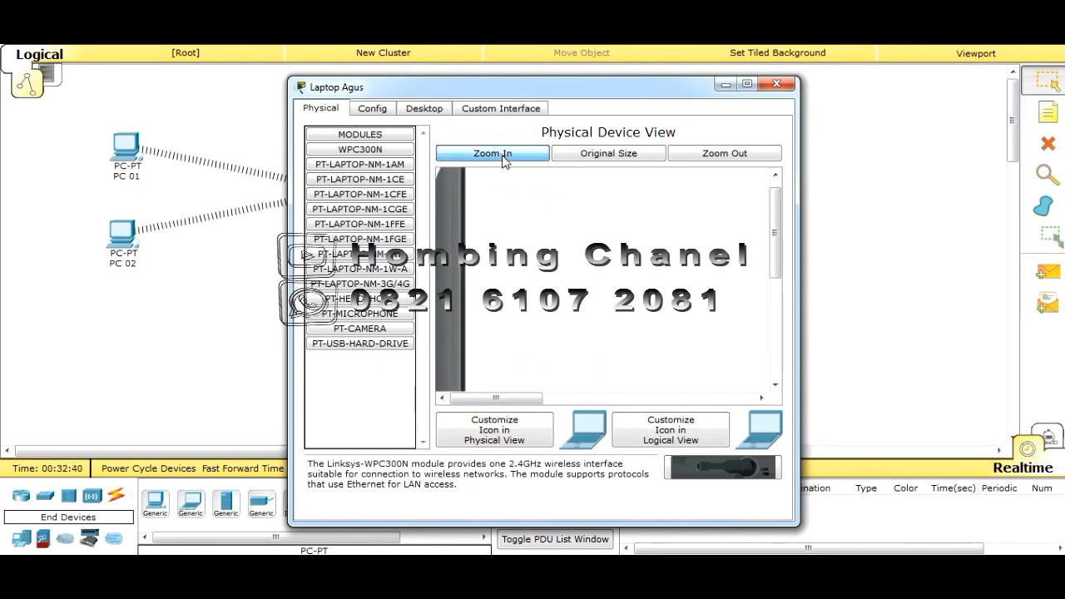
pyautogui.moveTo(777, 218); pyautogui.dragTo(780, 368)
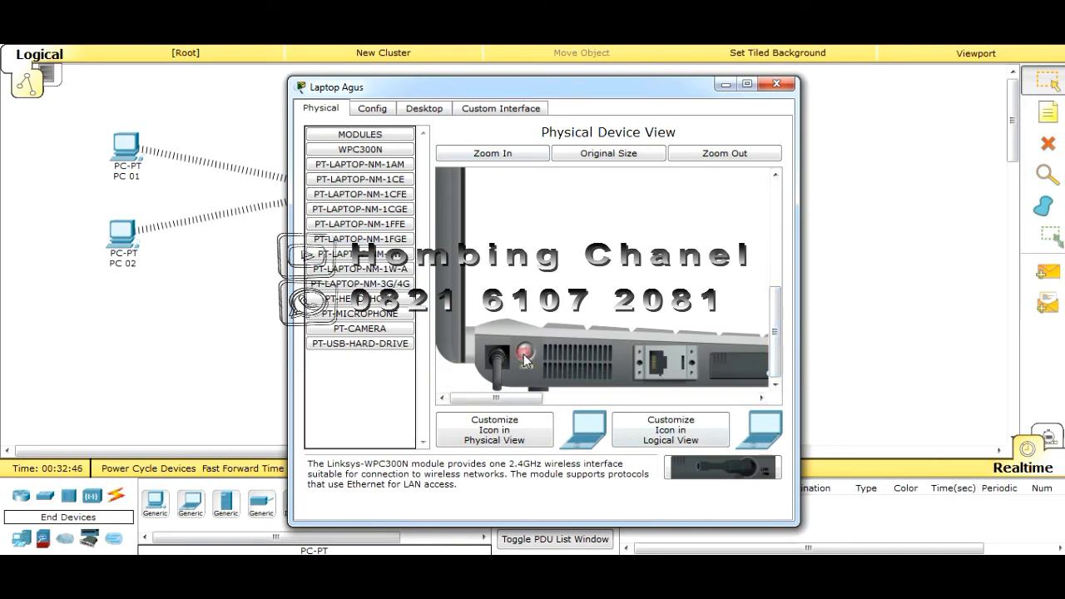
pyautogui.moveTo(518, 403); pyautogui.dragTo(574, 404)
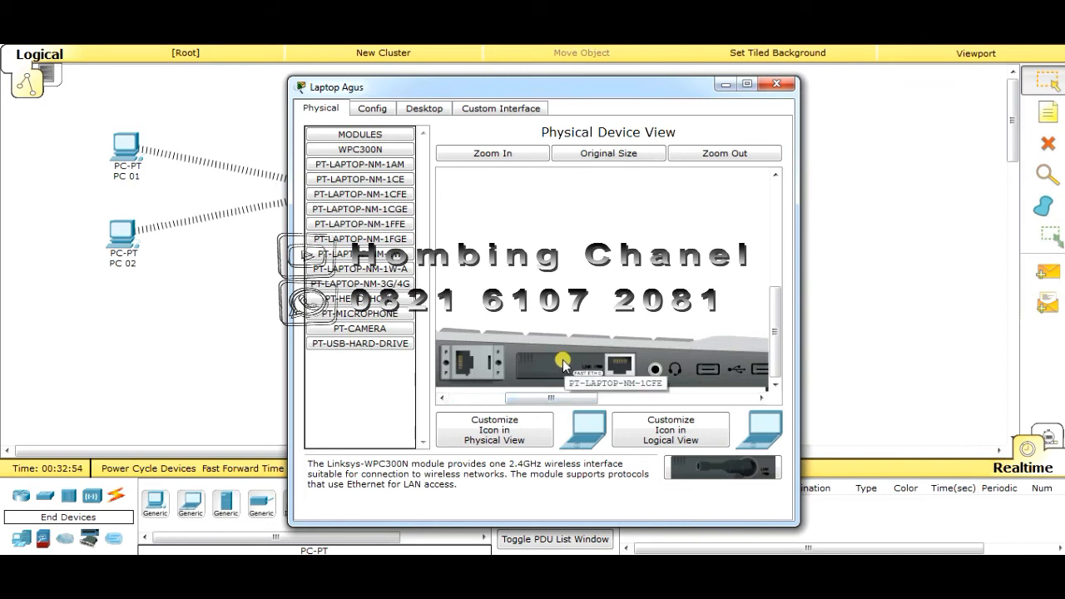
pyautogui.moveTo(562, 362); pyautogui.dragTo(491, 406)
pyautogui.click(525, 351)
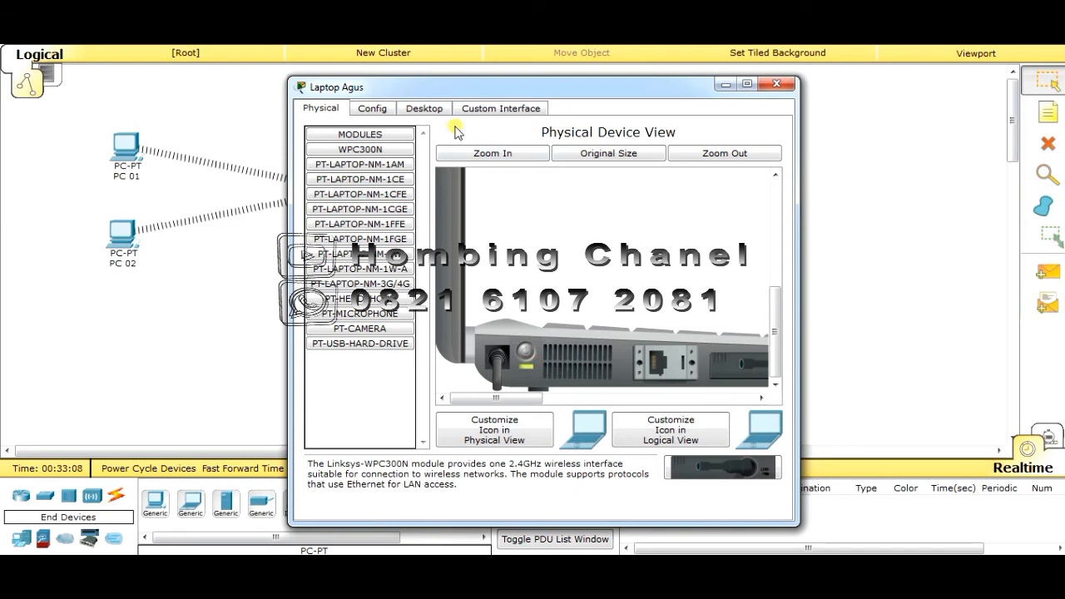
# Open PC Wireless on the laptop and choose the Om Benk network to connect
pyautogui.click(426, 109)
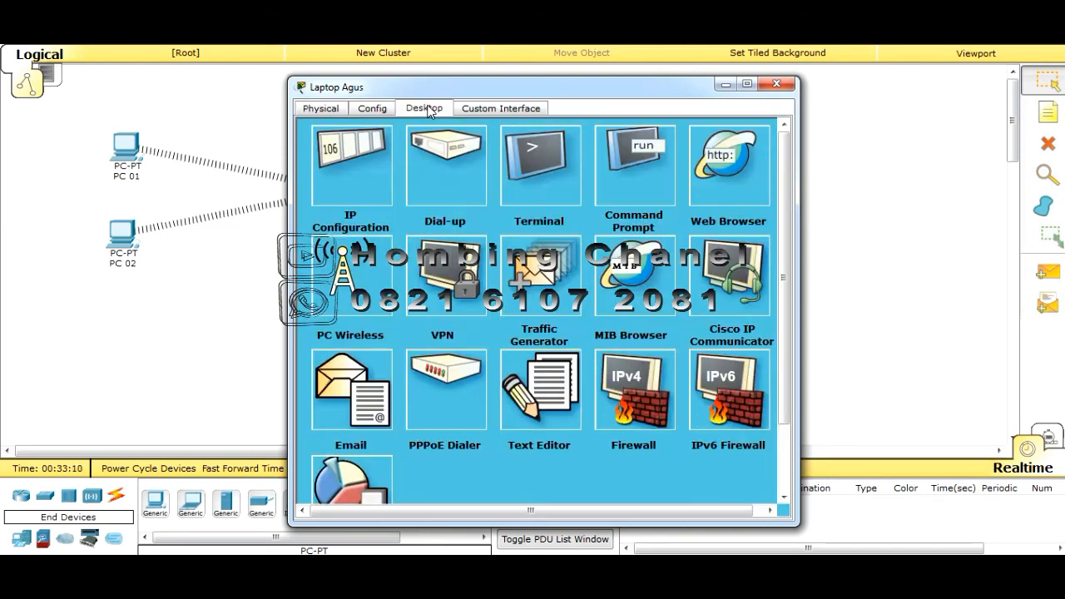
pyautogui.click(345, 285)
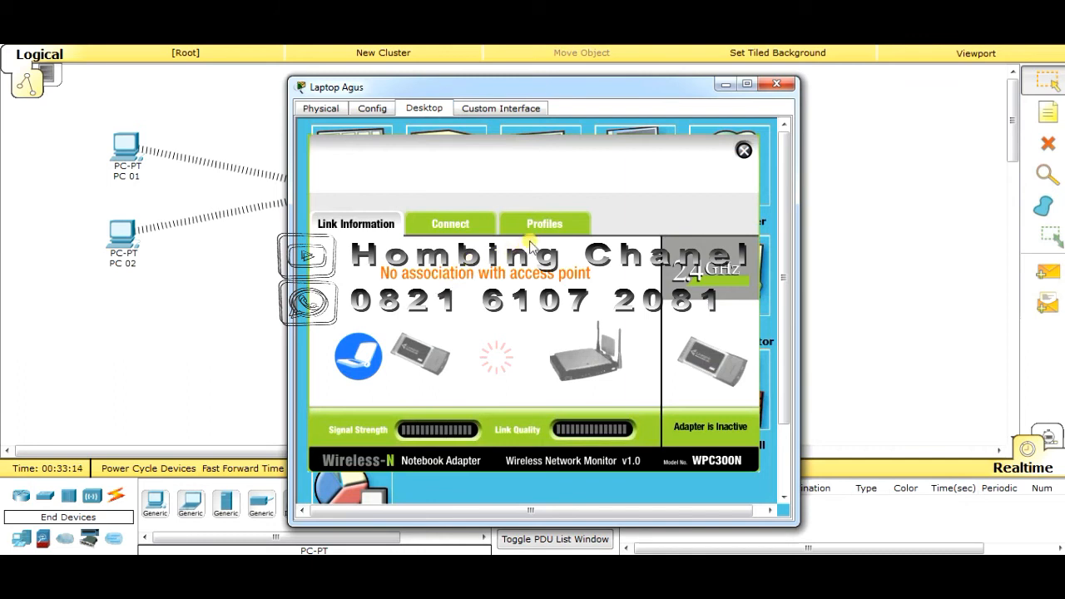
pyautogui.click(462, 223)
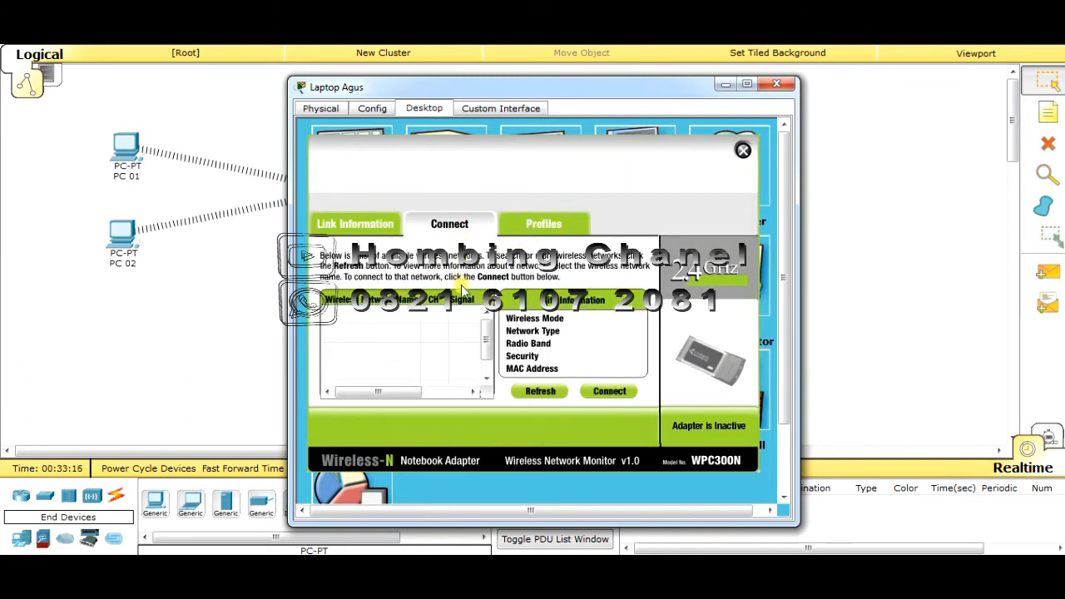
pyautogui.click(350, 316)
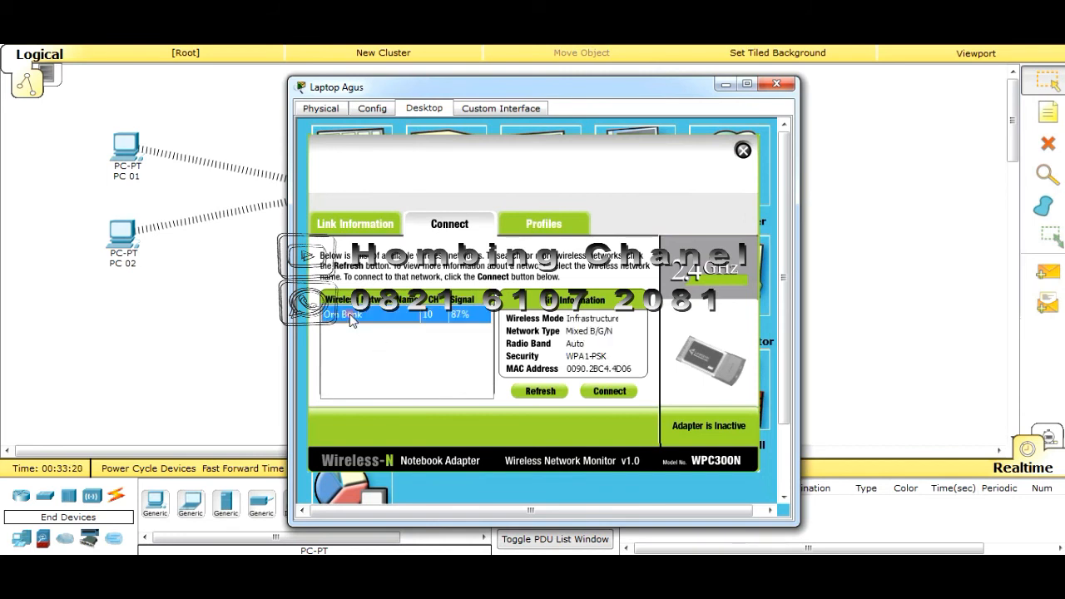
pyautogui.click(602, 398)
# Enter the WPA pre-shared key, join Om Benk, and close the laptop's windows
pyautogui.click(422, 355)
pyautogui.write('admin1234')
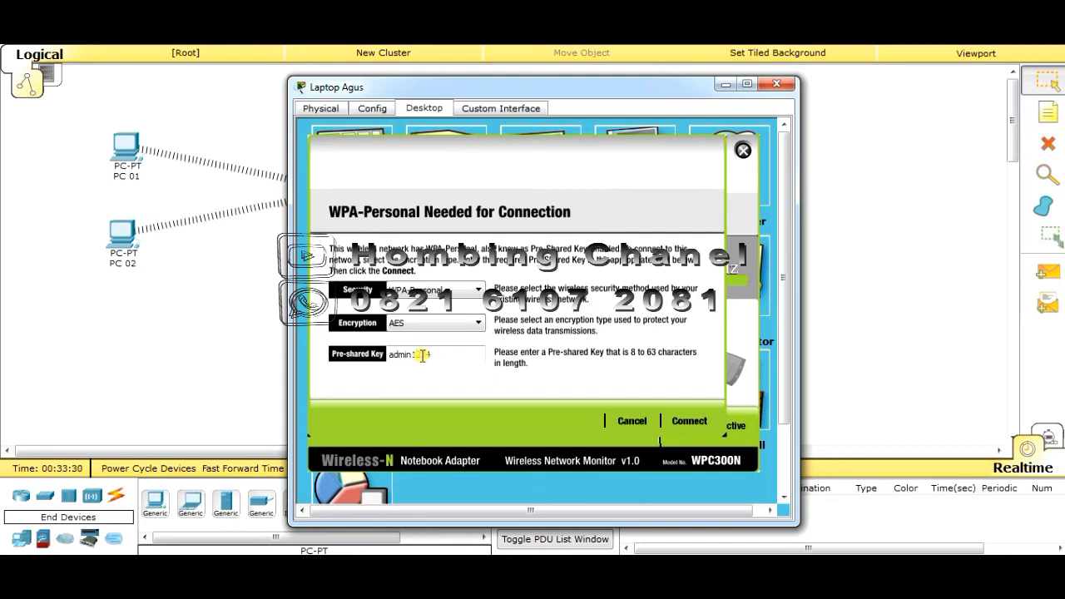
pyautogui.moveTo(568, 85); pyautogui.dragTo(911, 25)
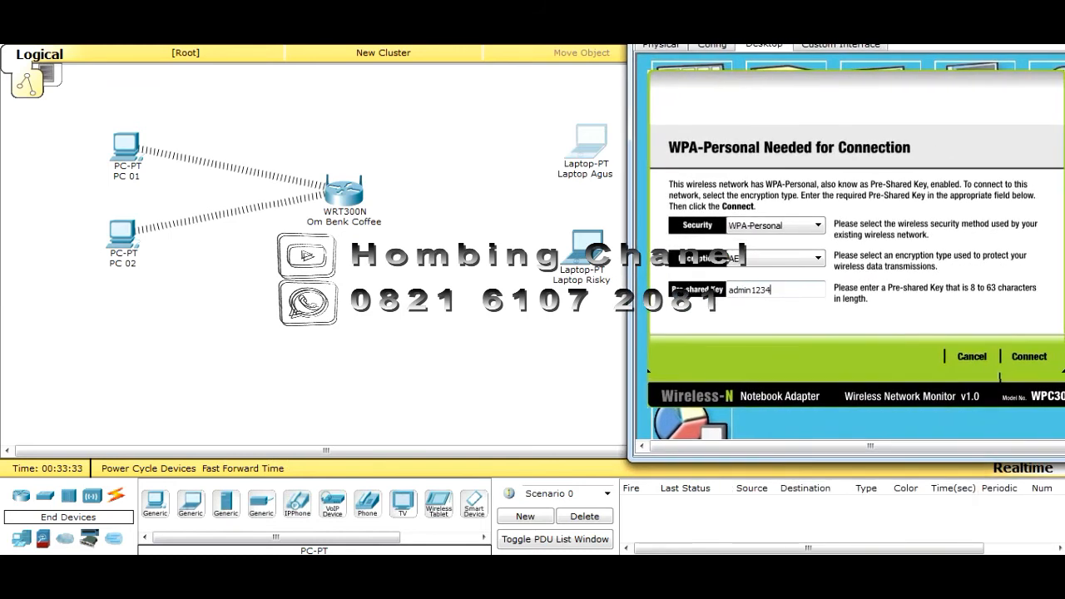
pyautogui.click(1028, 356)
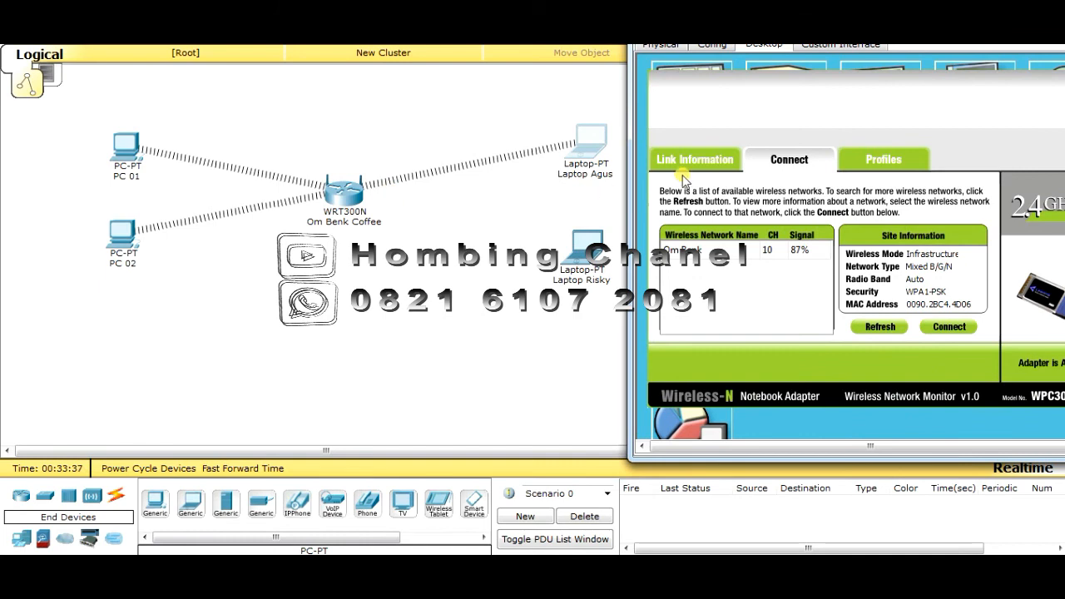
pyautogui.moveTo(953, 25); pyautogui.dragTo(784, 163)
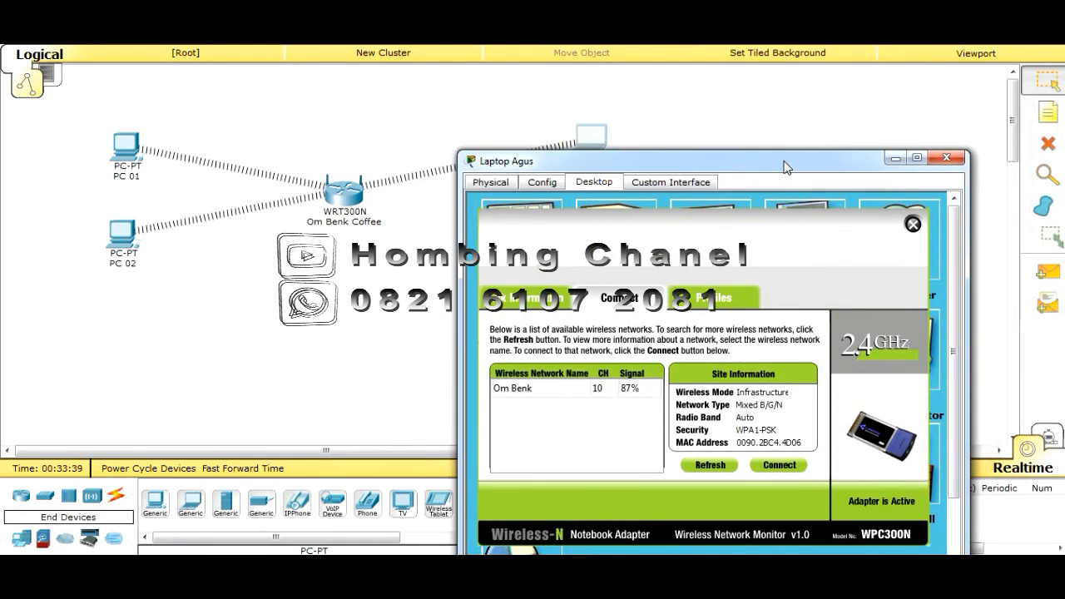
pyautogui.click(912, 225)
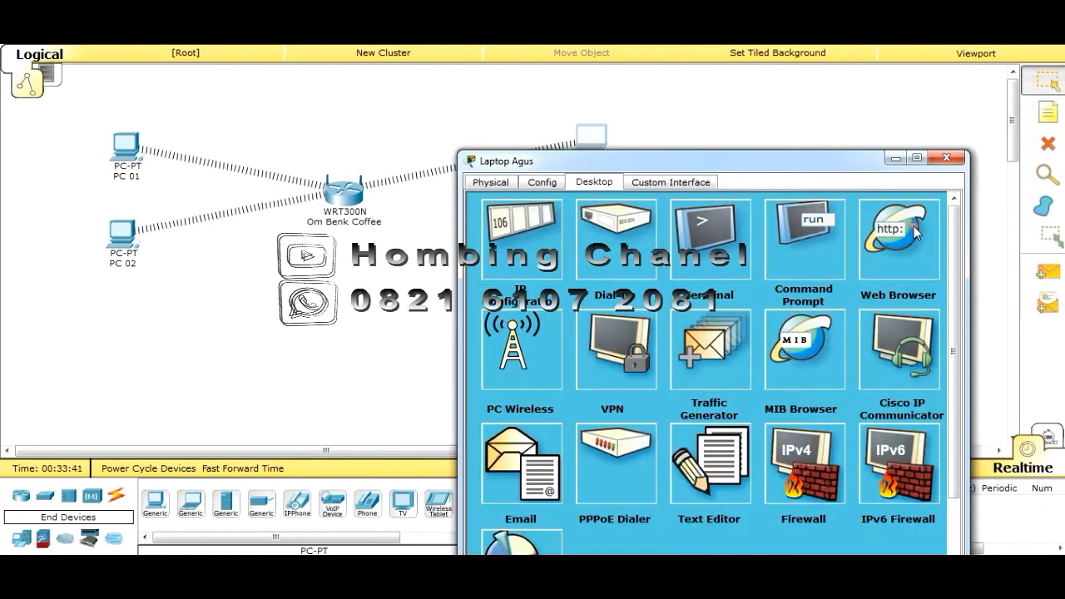
pyautogui.click(951, 160)
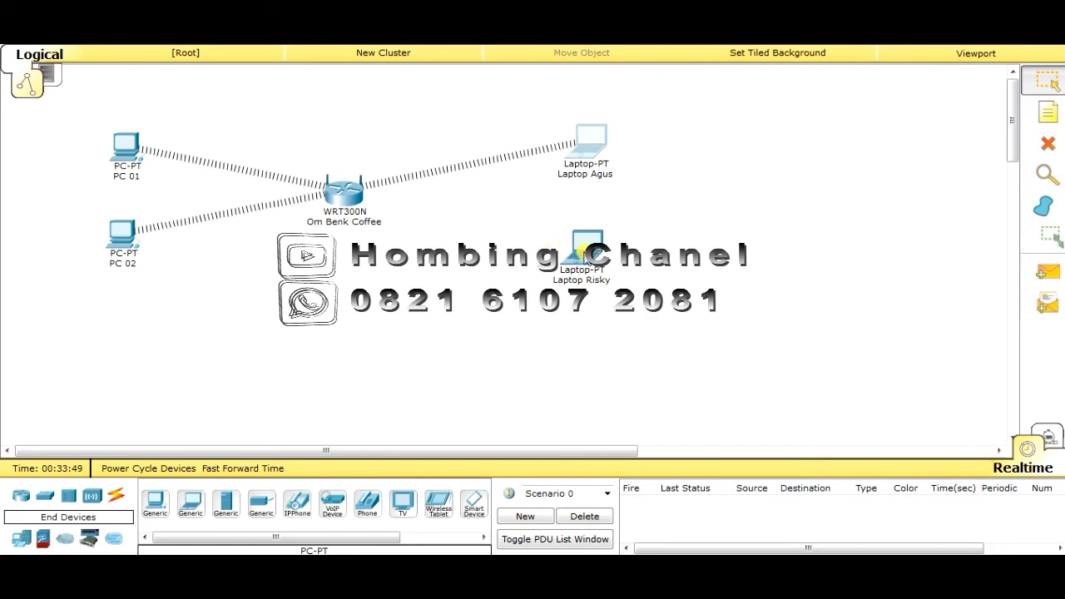
# Open Laptop Risky's Physical view and zoom in on its hardware image
pyautogui.moveTo(587, 260)
pyautogui.click(587, 260)
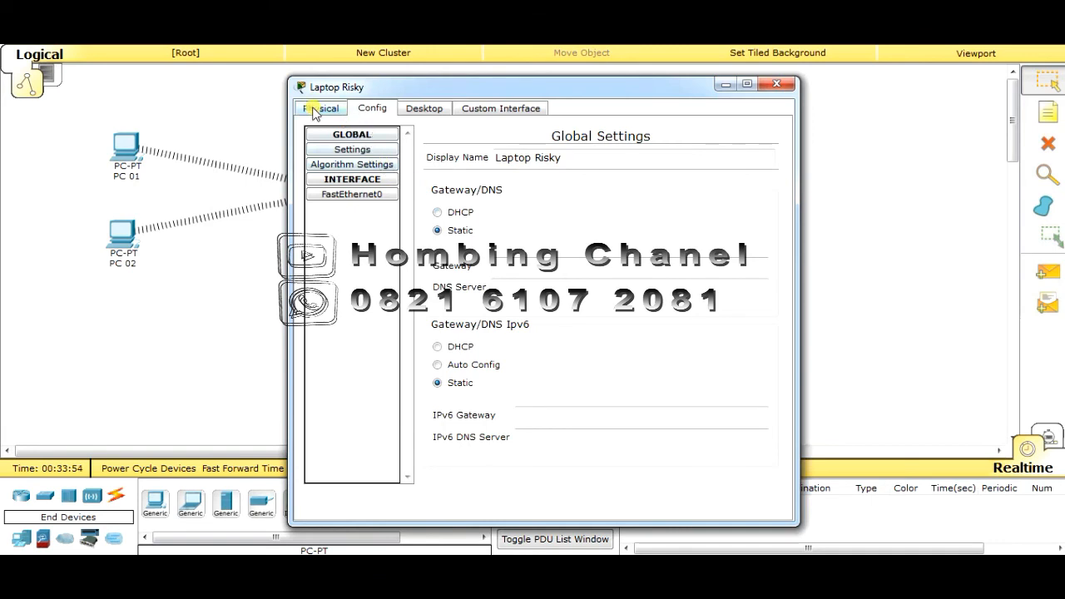
pyautogui.click(313, 112)
pyautogui.moveTo(783, 282); pyautogui.dragTo(779, 306)
pyautogui.click(484, 156)
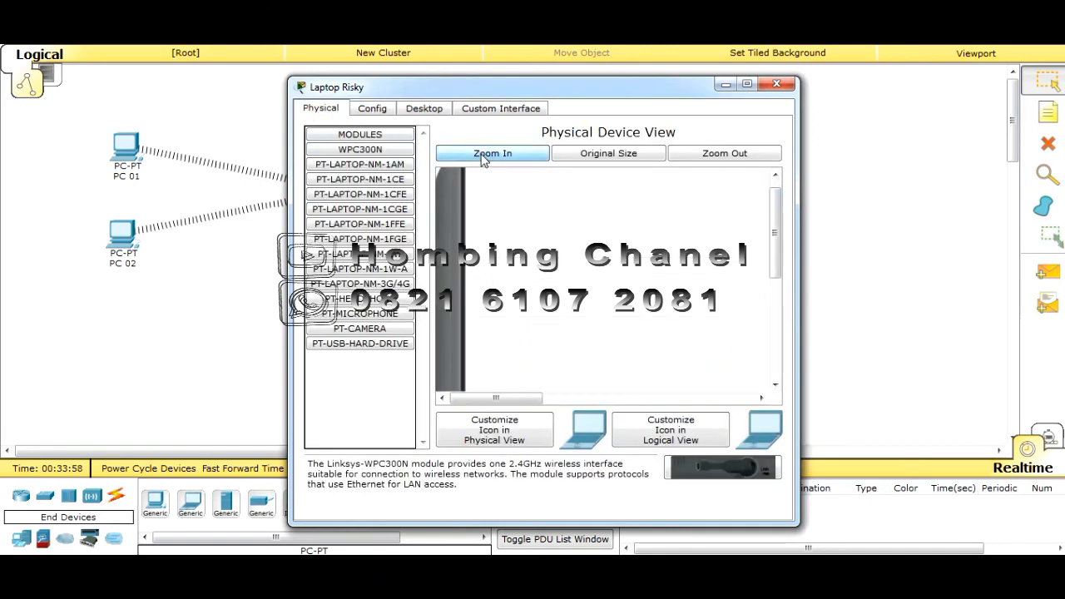
# Swap the wired module for the Linksys-WPC300N, power the laptop on, and show its Desktop
pyautogui.moveTo(775, 203); pyautogui.dragTo(782, 337)
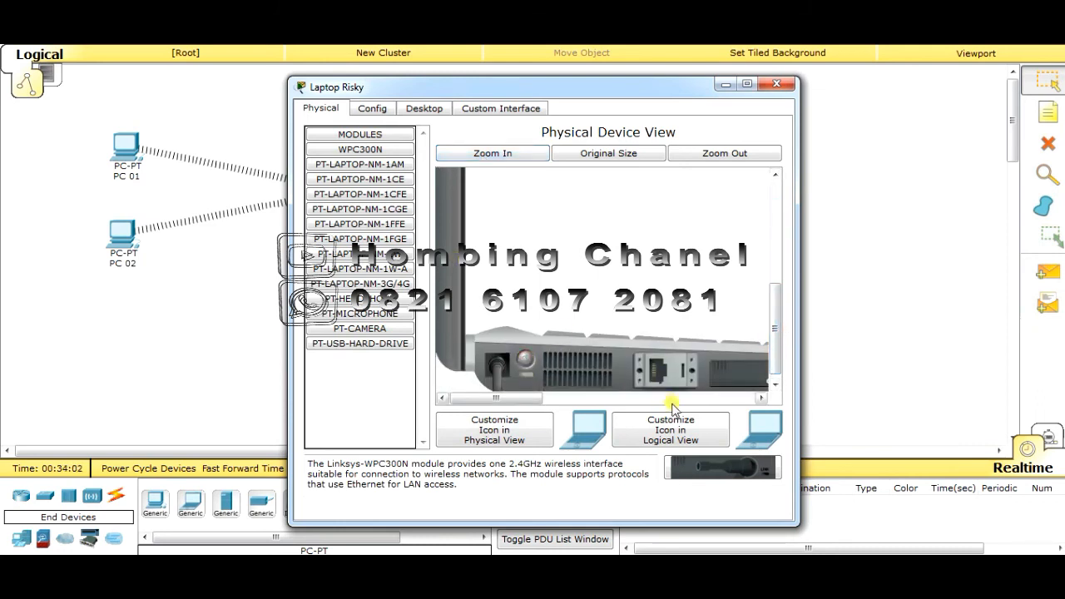
pyautogui.moveTo(523, 403); pyautogui.dragTo(556, 404)
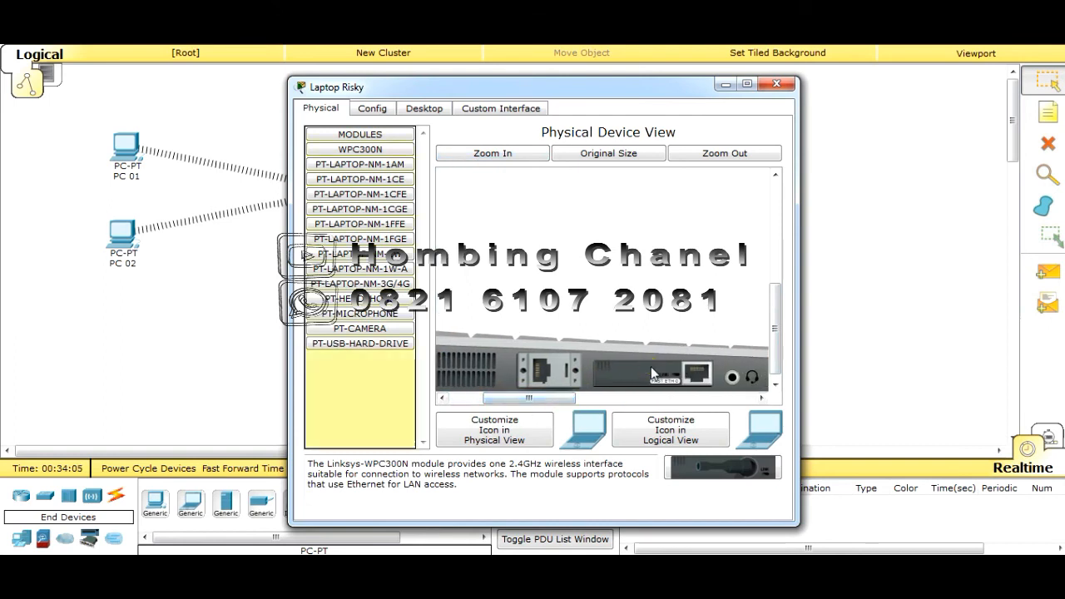
pyautogui.moveTo(629, 371)
pyautogui.mouseDown()
pyautogui.moveTo(720, 473)
pyautogui.moveTo(647, 378)
pyautogui.mouseUp()
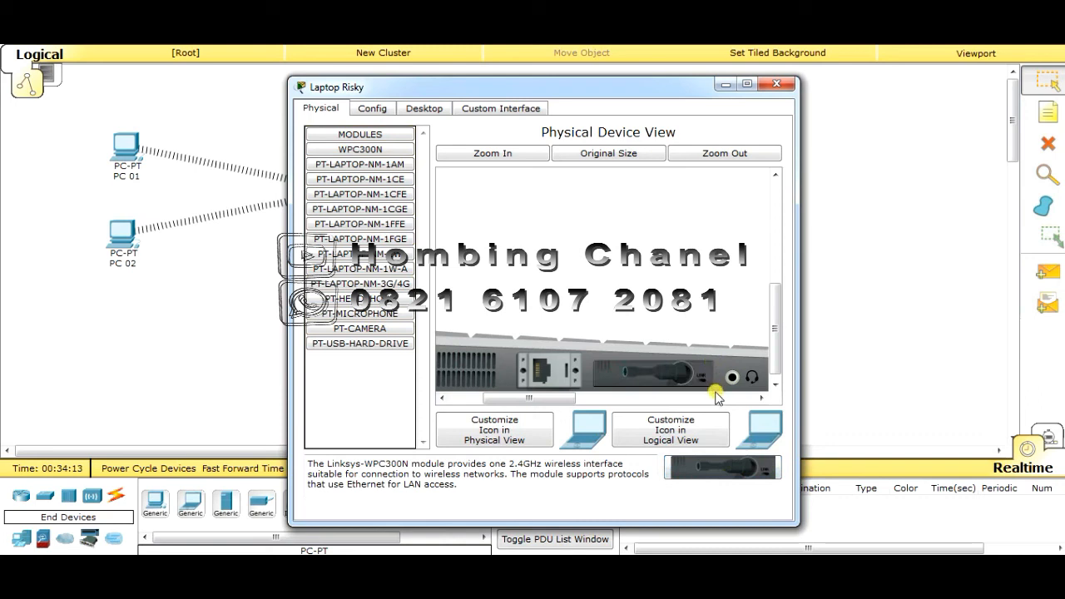
pyautogui.moveTo(559, 401); pyautogui.dragTo(476, 406)
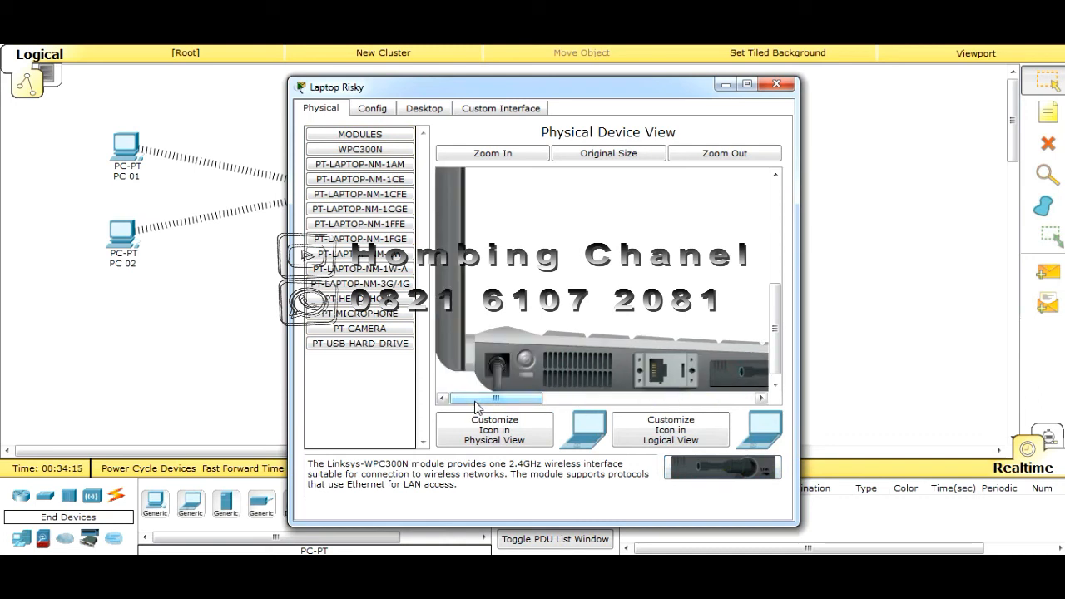
pyautogui.click(527, 376)
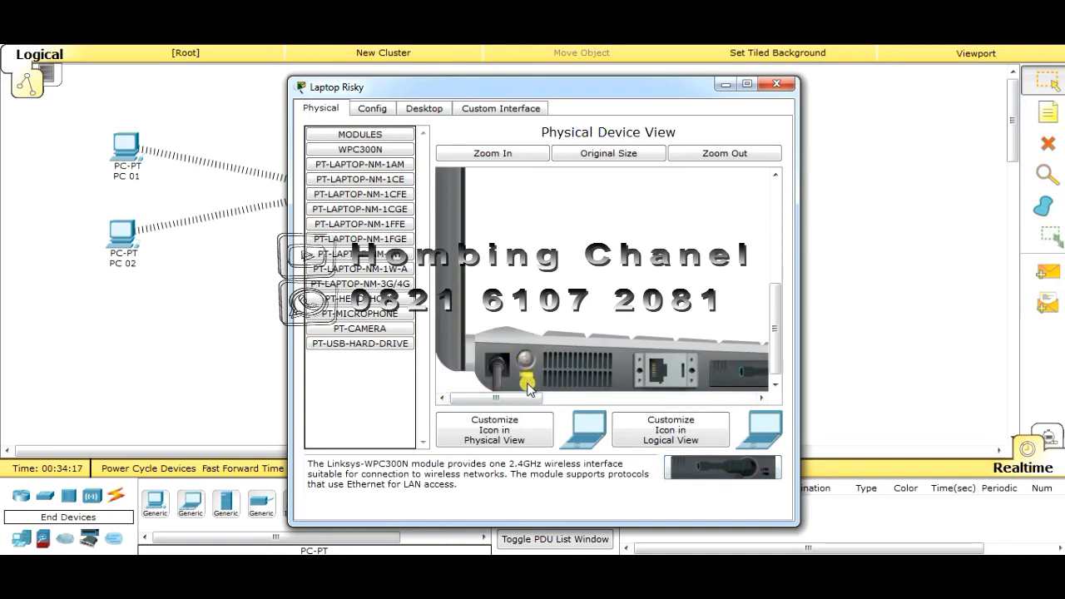
pyautogui.click(420, 110)
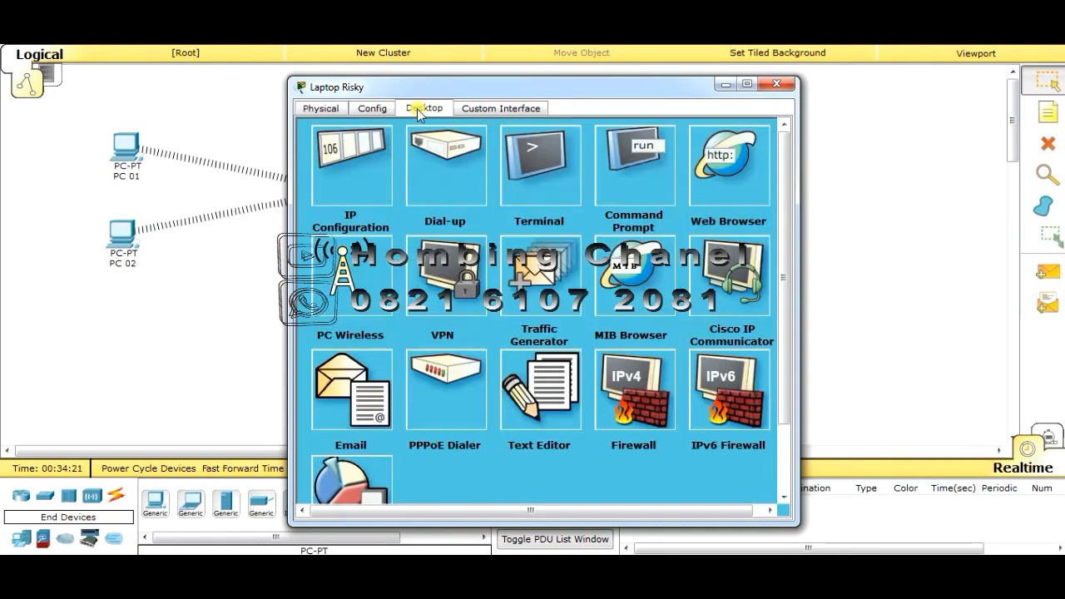
# Connect Laptop Risky to the Om Benk network using the WPA pre-shared key in PC Wireless
pyautogui.click(345, 292)
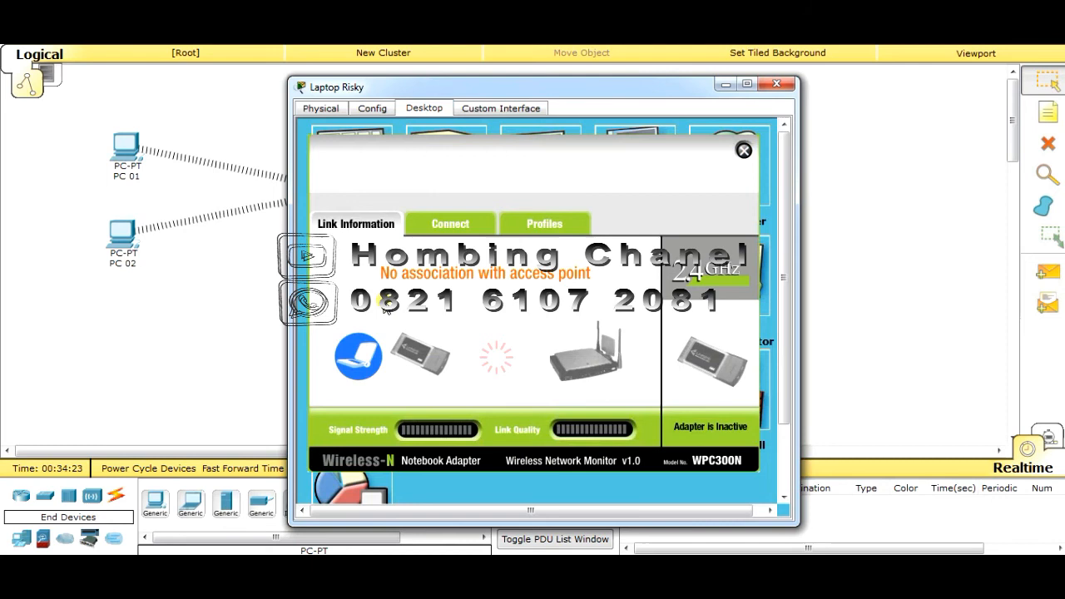
pyautogui.click(458, 231)
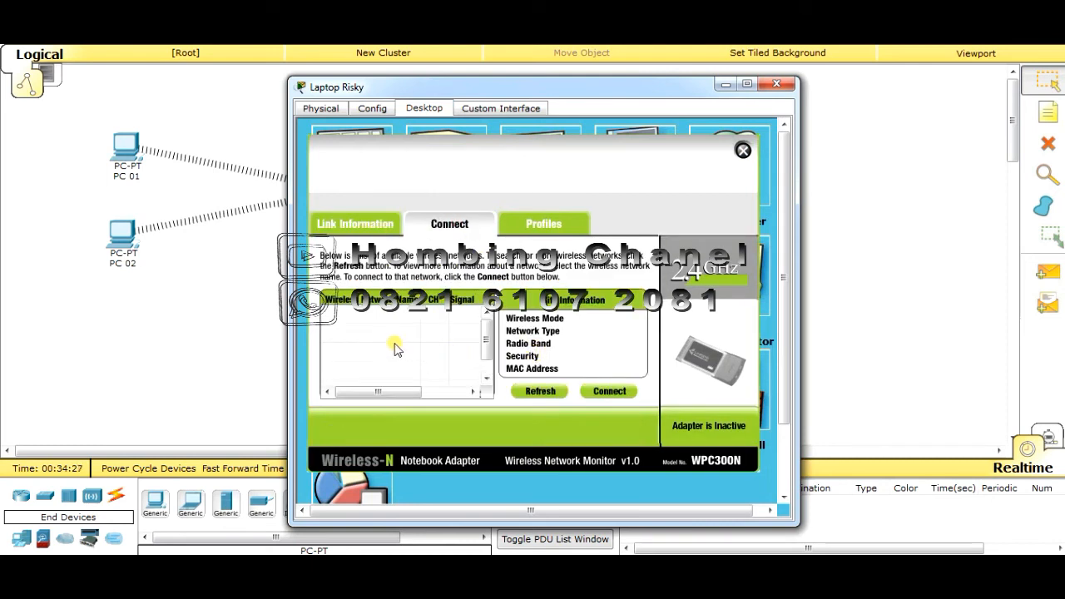
pyautogui.click(354, 315)
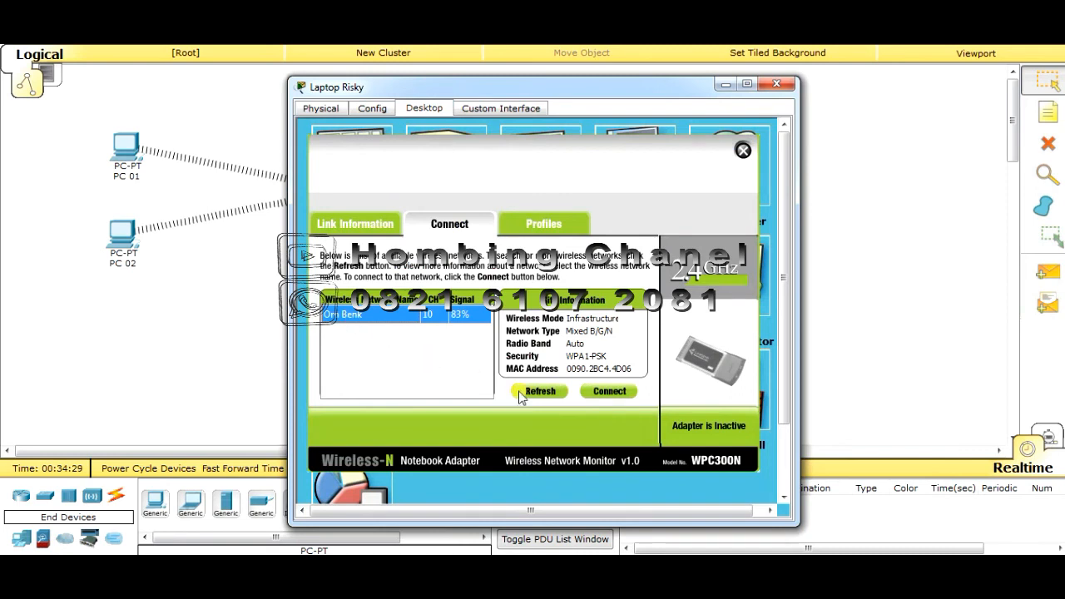
pyautogui.click(604, 393)
pyautogui.click(409, 355)
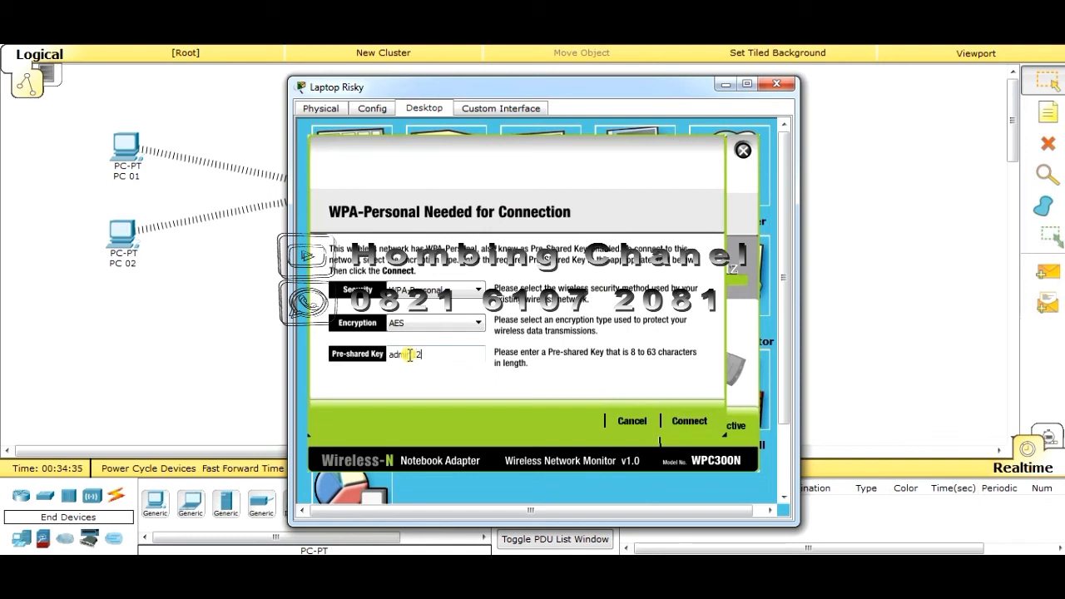
pyautogui.write('admin1234')
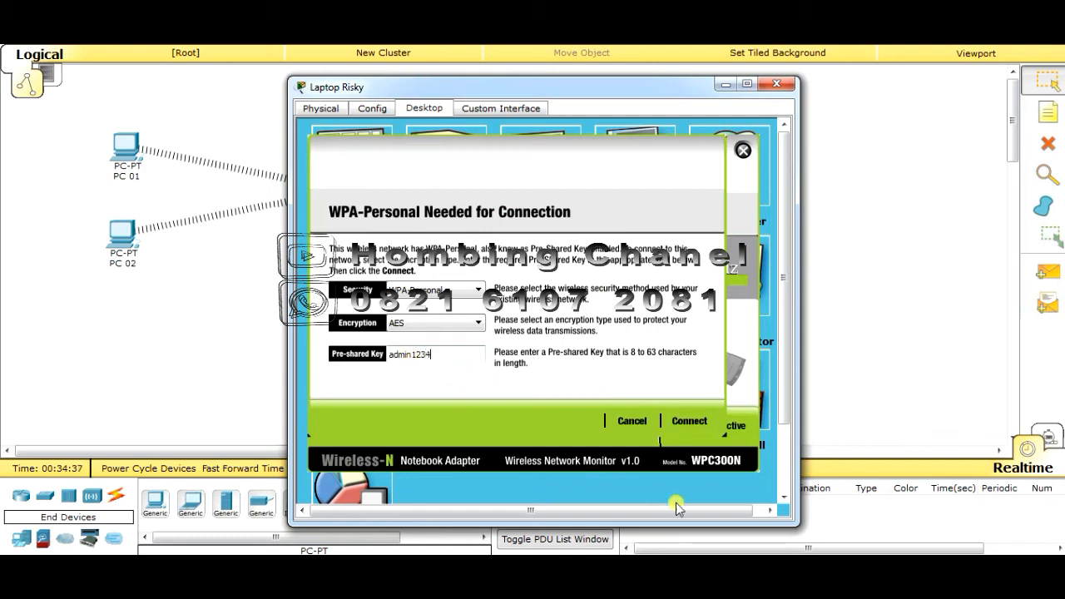
pyautogui.click(697, 420)
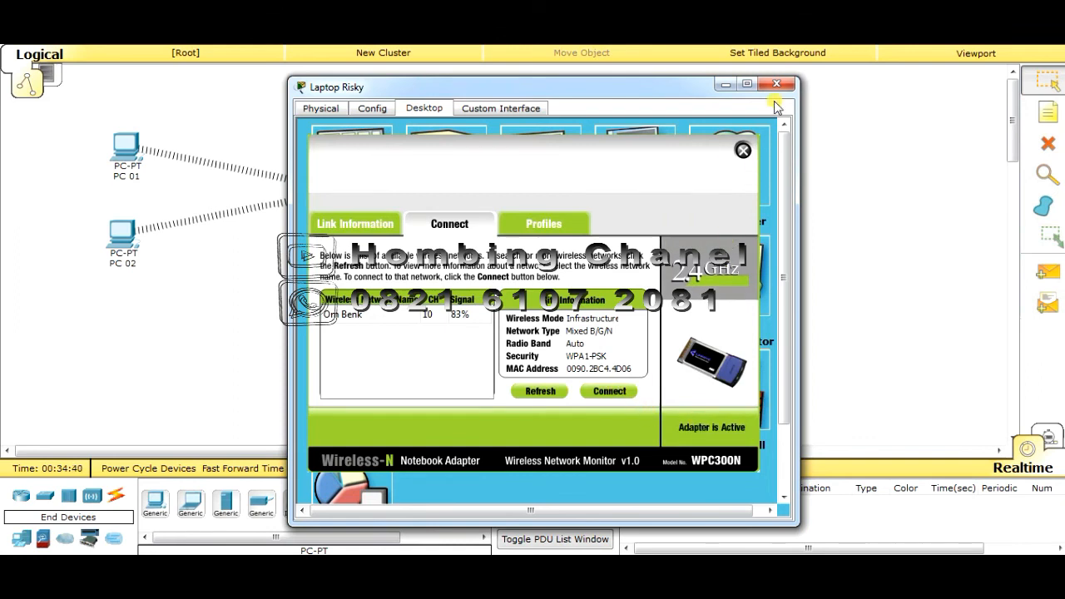
# Close Laptop Risky's windows, reposition both laptops on the canvas, and open Laptop Agus
pyautogui.click(743, 153)
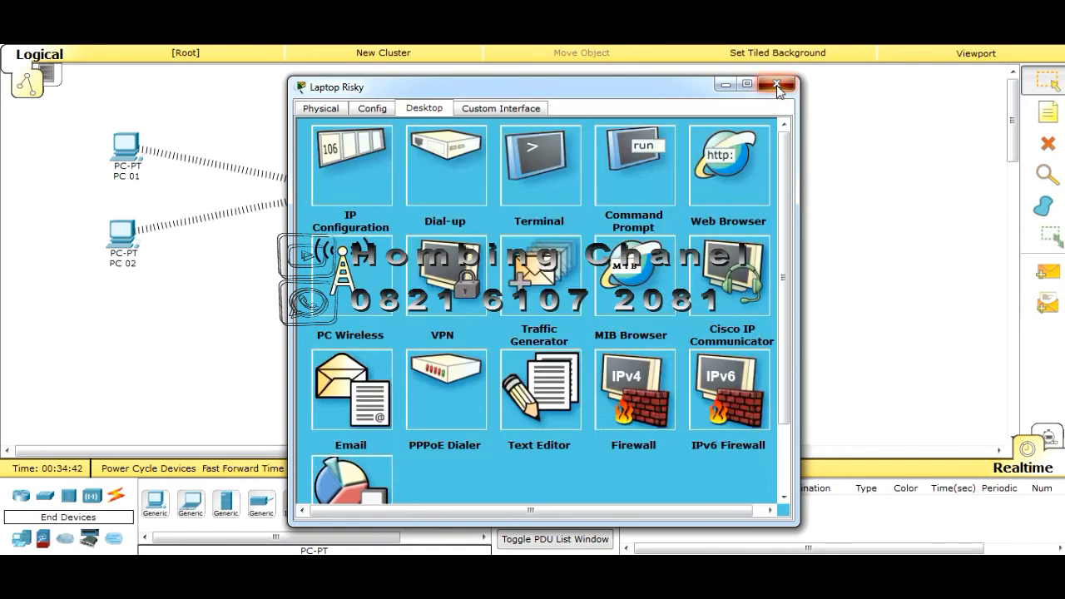
pyautogui.click(776, 84)
pyautogui.moveTo(585, 268); pyautogui.dragTo(537, 275)
pyautogui.moveTo(583, 147); pyautogui.dragTo(539, 135)
pyautogui.click(538, 135)
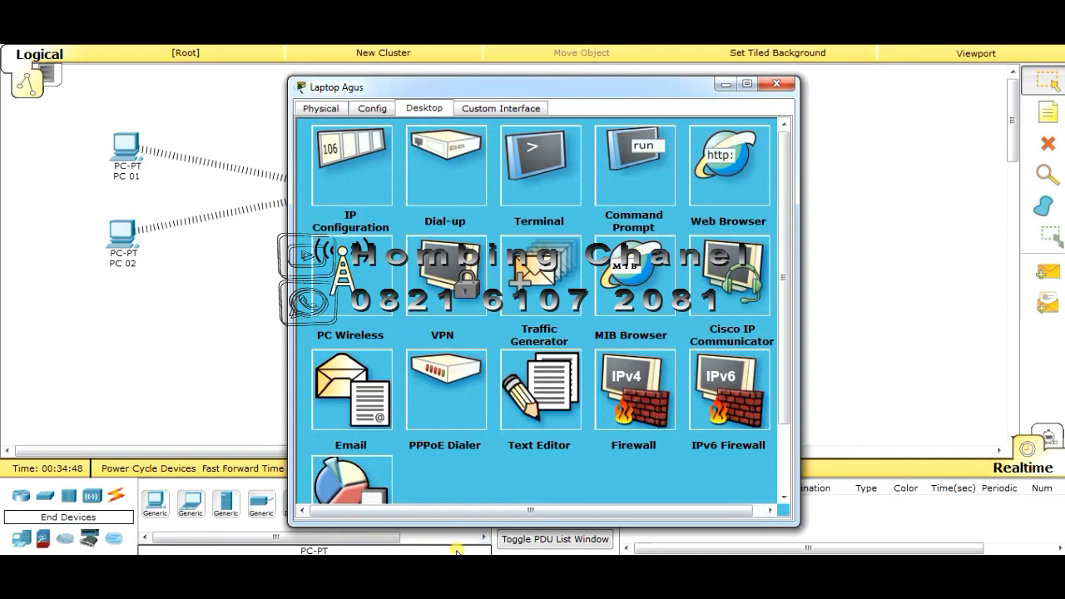
# Close Laptop Agus's window, nudge PC 02 slightly lower, and arm the Add Simple PDU tool
pyautogui.click(782, 85)
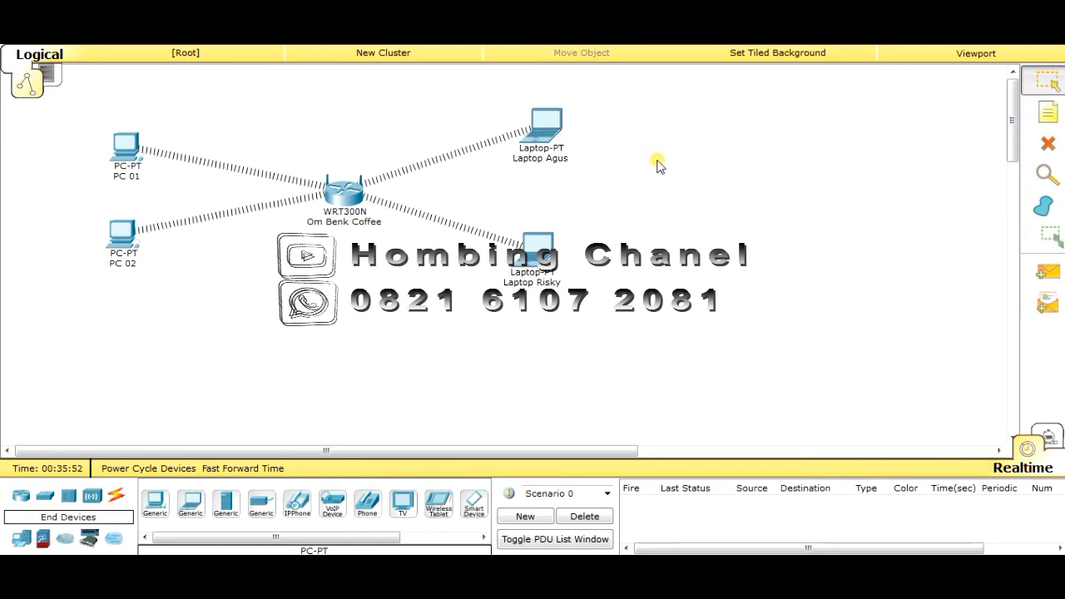
pyautogui.moveTo(129, 241); pyautogui.dragTo(127, 263)
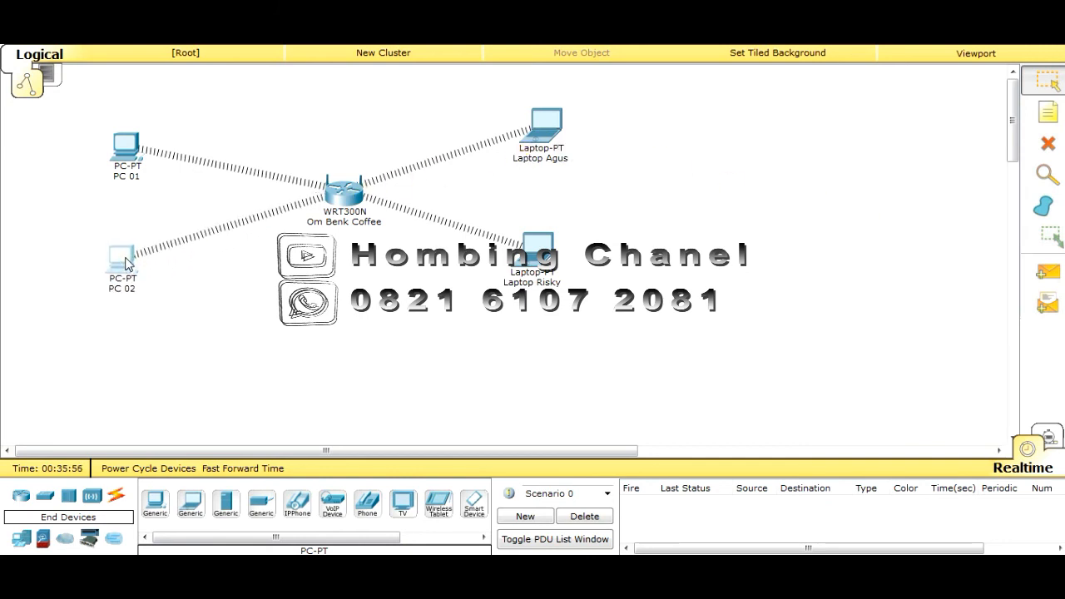
pyautogui.click(1047, 283)
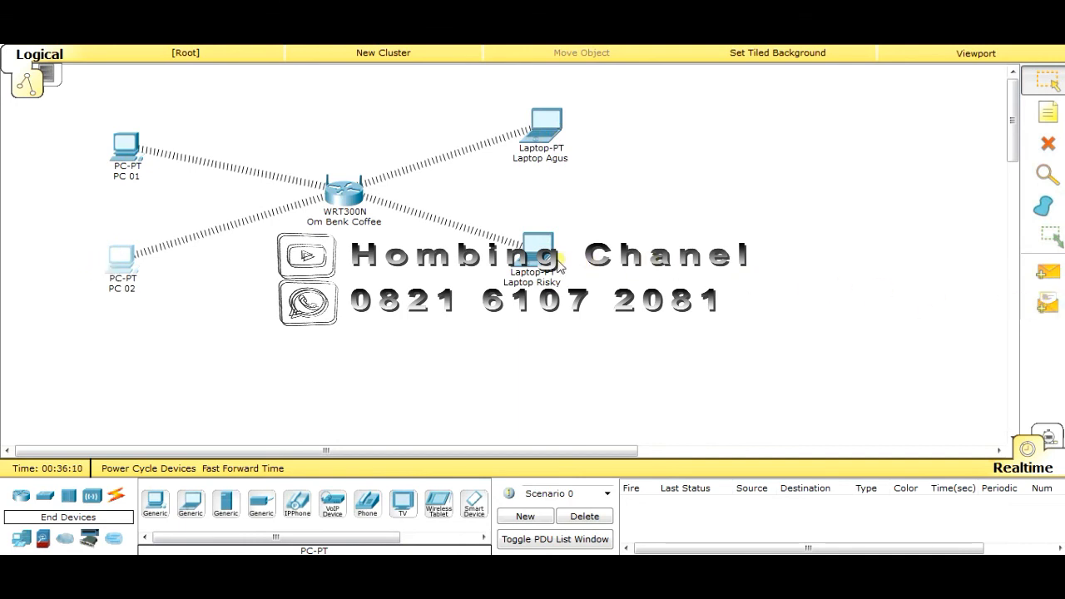
pyautogui.press('p')
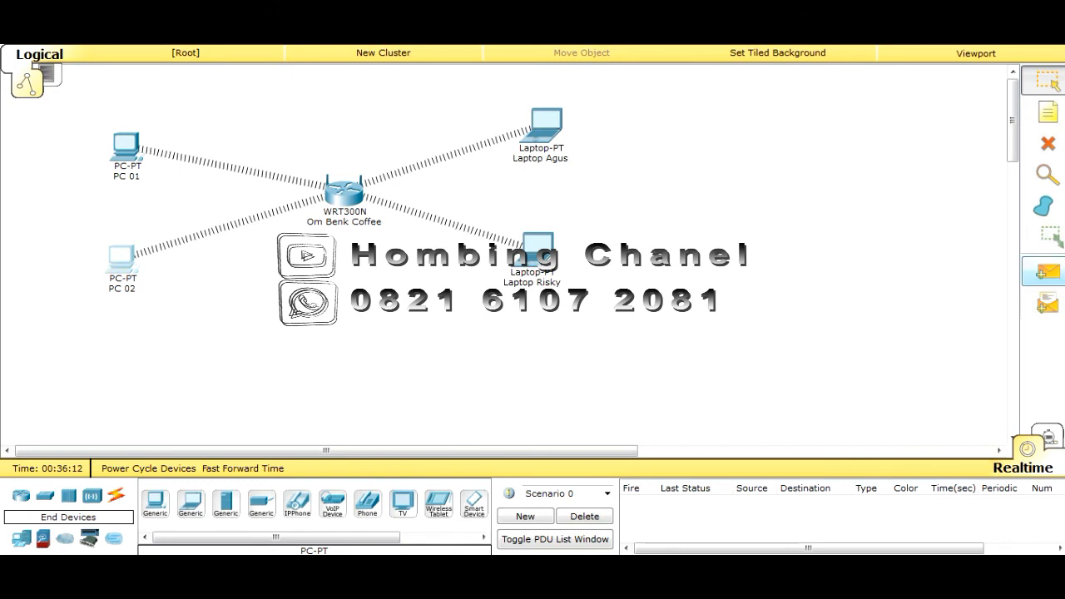
# Ping PC 02 from Laptop Agus and check the Successful entry in the PDU list
pyautogui.click(1050, 274)
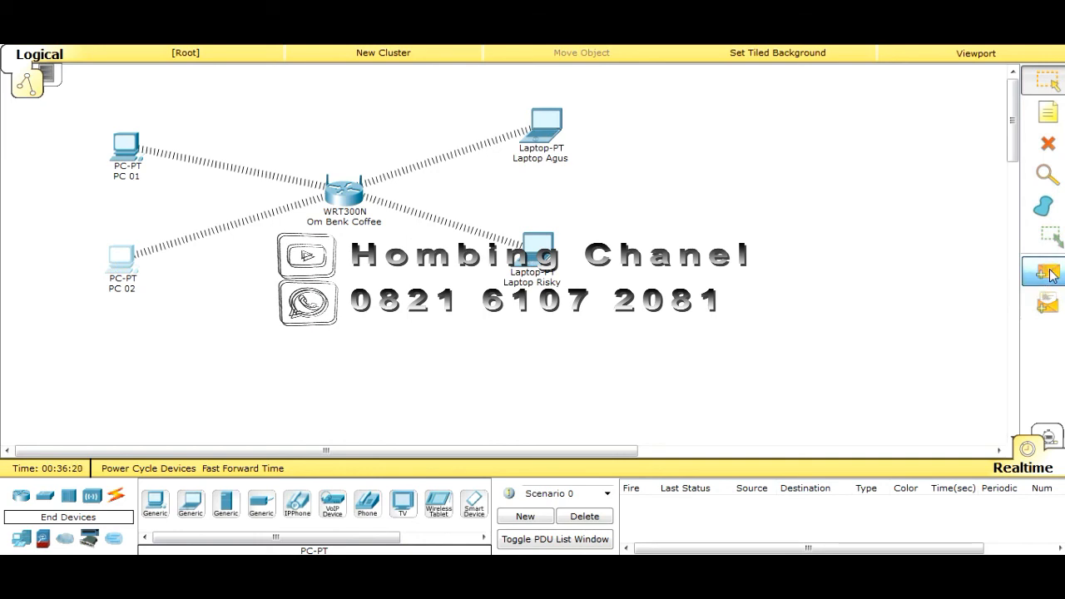
pyautogui.click(544, 127)
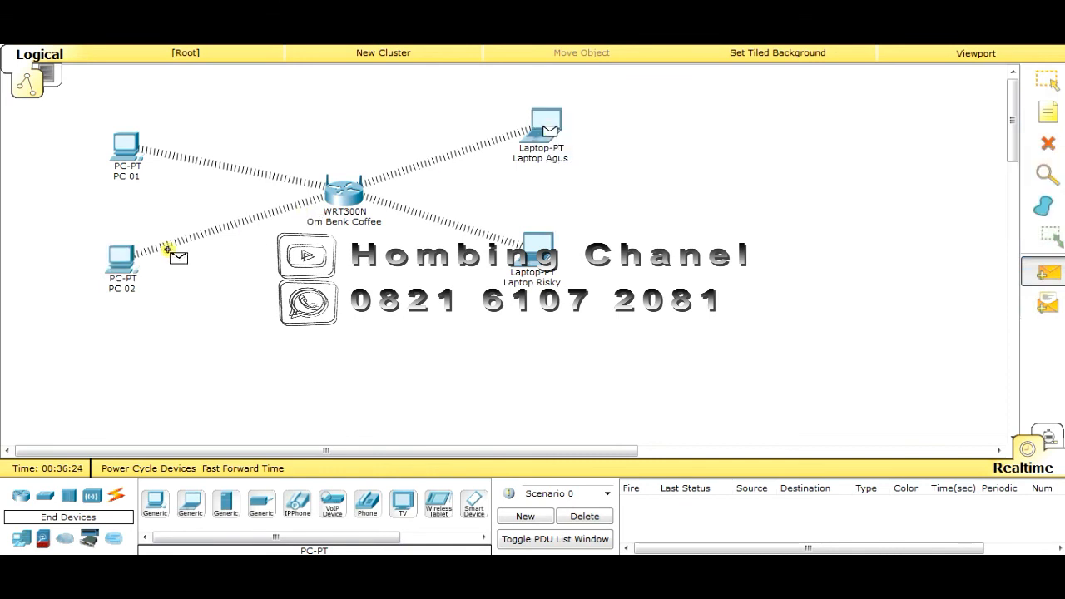
pyautogui.click(117, 265)
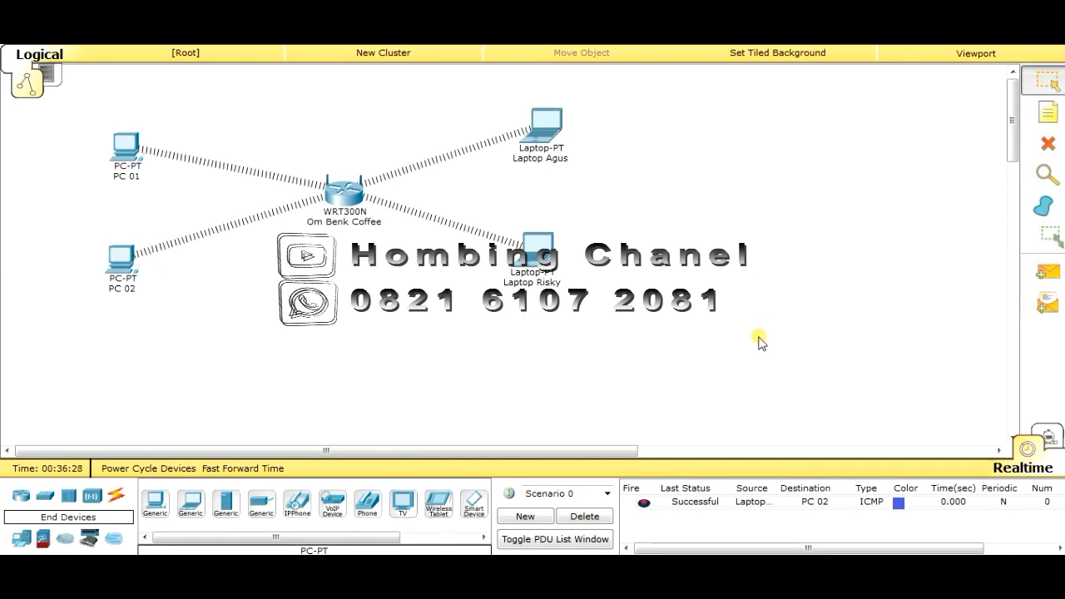
pyautogui.click(703, 501)
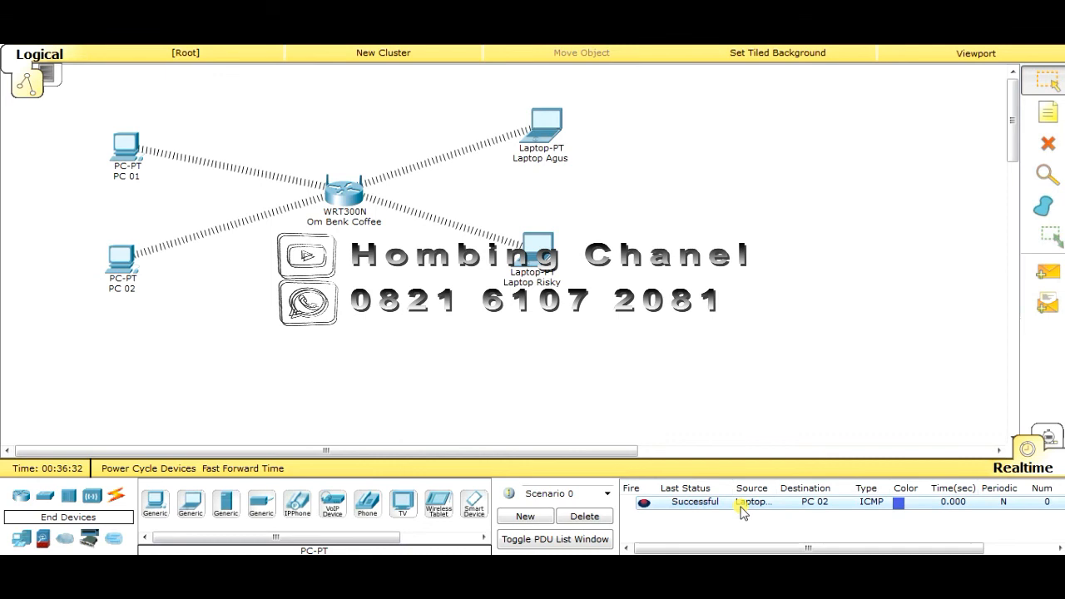
pyautogui.moveTo(783, 488); pyautogui.dragTo(815, 485)
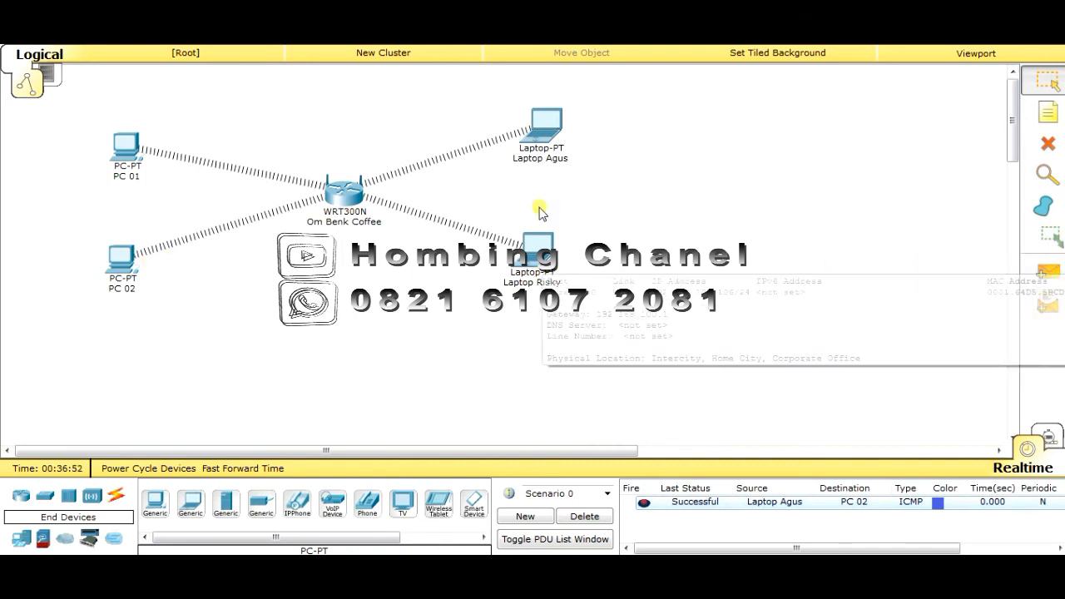
# Add a second simple ping from Laptop Risky to Laptop Agus
pyautogui.click(1046, 271)
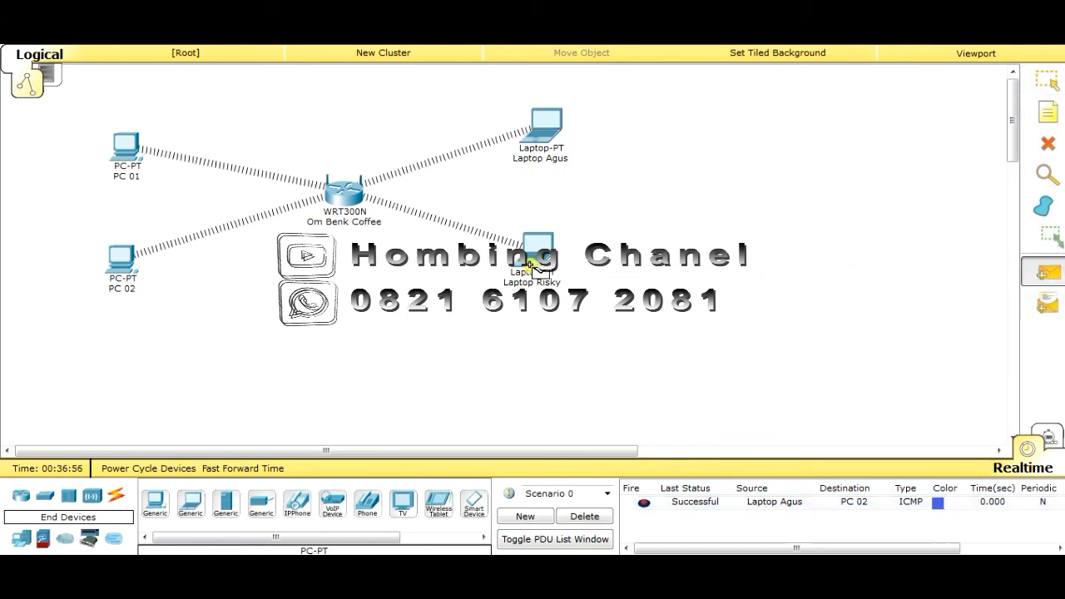
pyautogui.click(529, 264)
pyautogui.moveTo(543, 143)
pyautogui.click(548, 138)
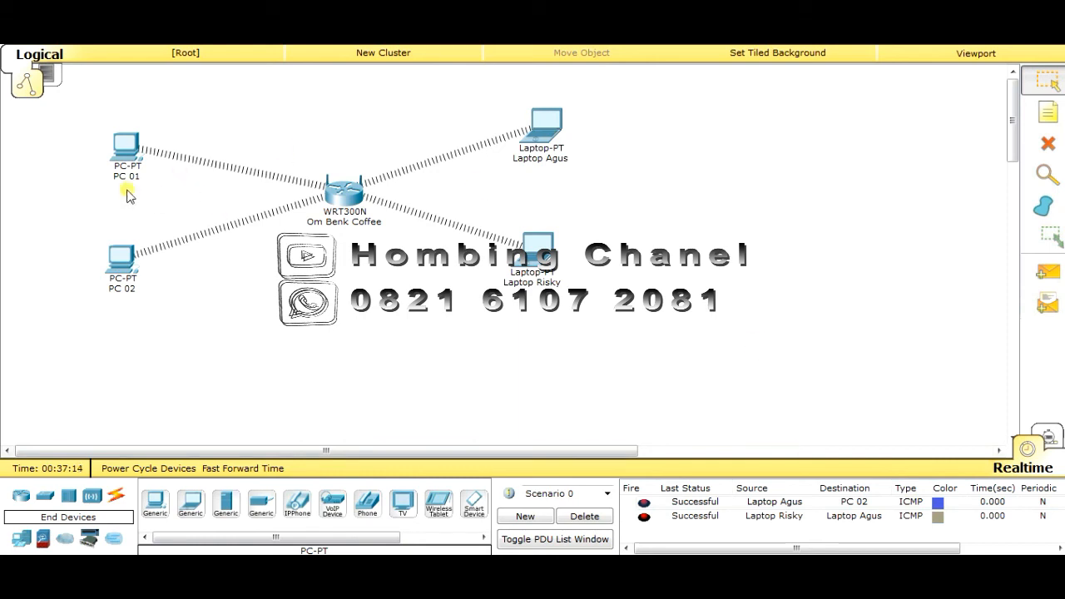
# Switch to Simulation mode, auto-play the pings, and inspect the Agus-to-PC 02 entry and latest ICMP event
pyautogui.click(1050, 441)
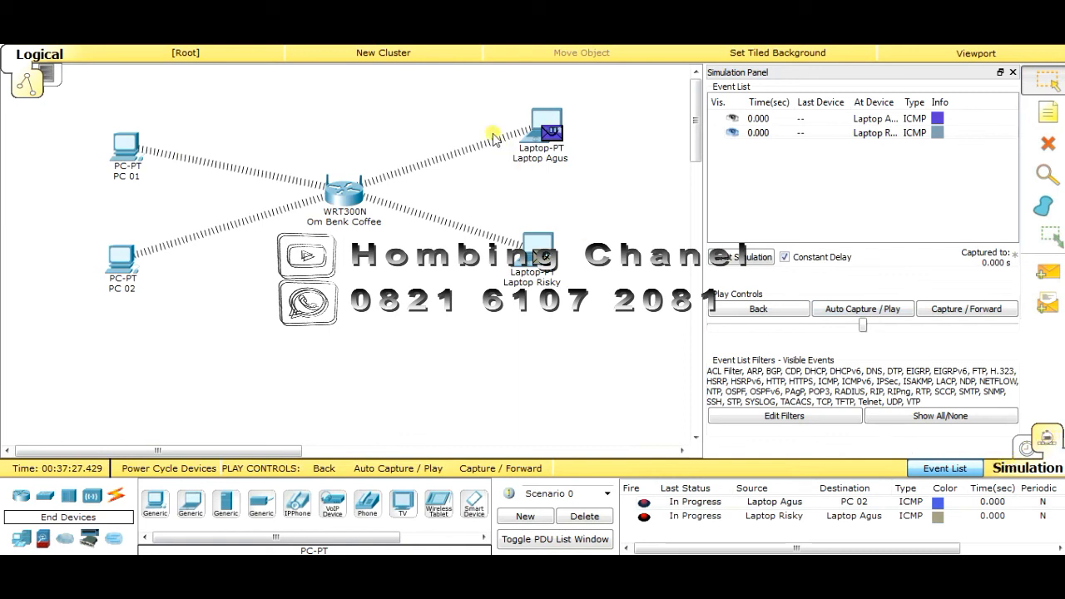
pyautogui.click(842, 314)
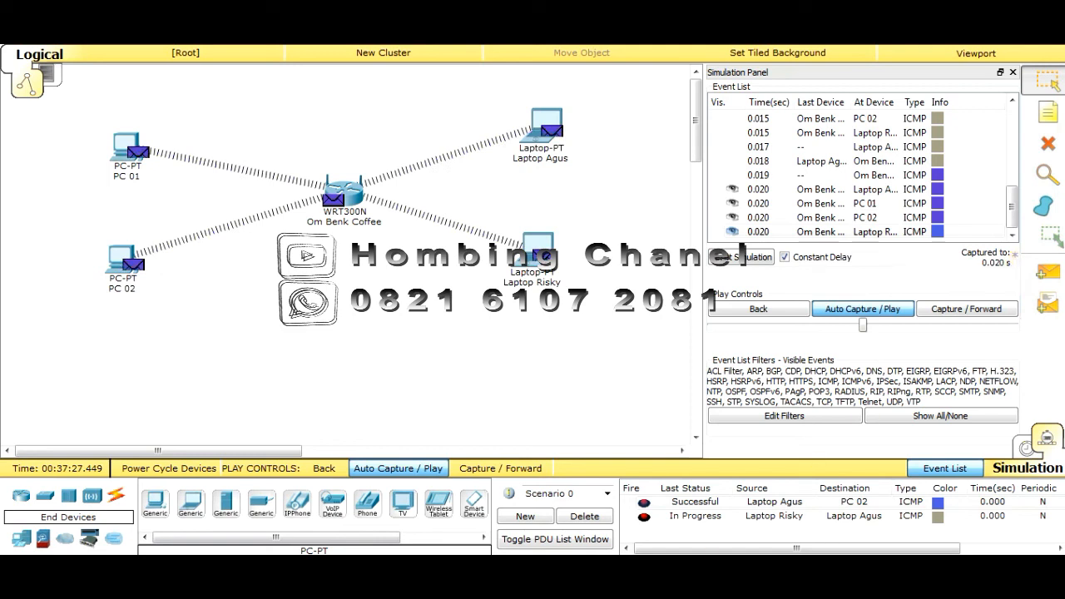
pyautogui.click(705, 504)
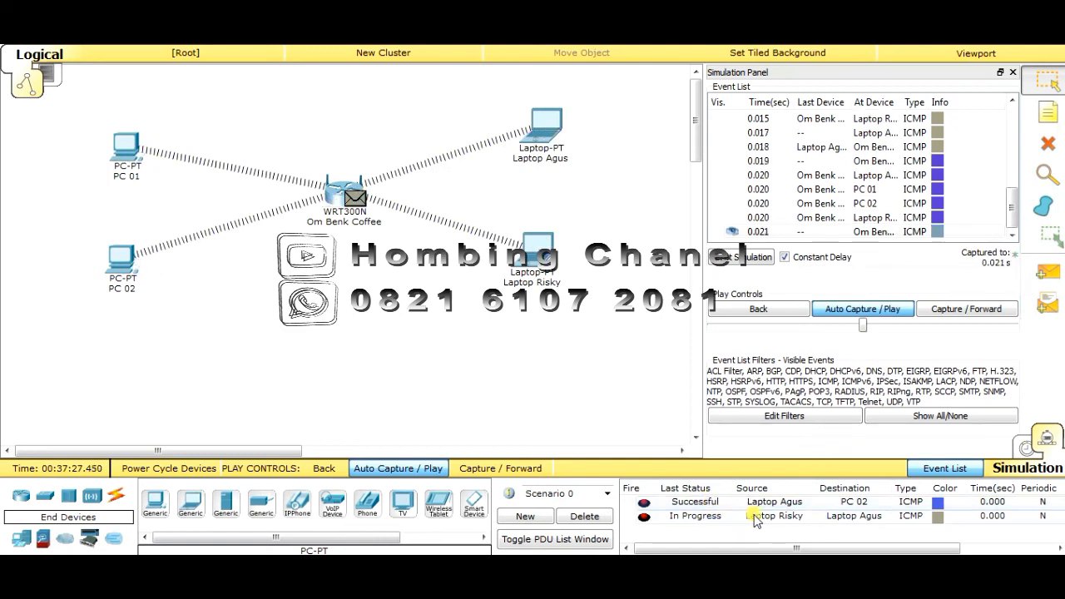
pyautogui.click(976, 231)
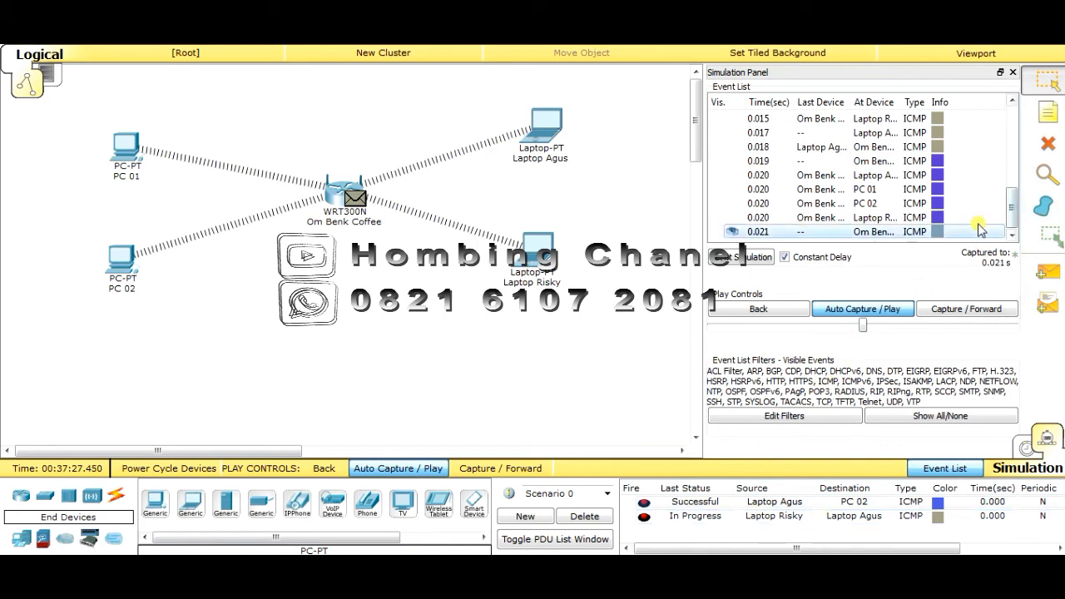